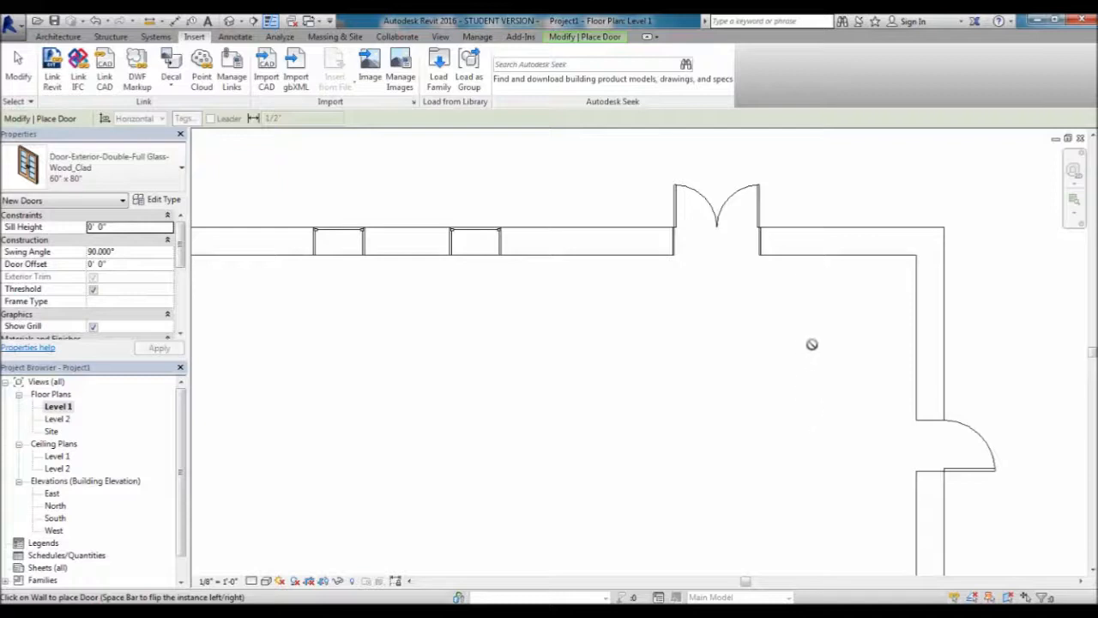
Start an architectural wall on Level 1 using the stacked wall type Exterior - Brick Over CMU w Metal Stud.
key(Escape)
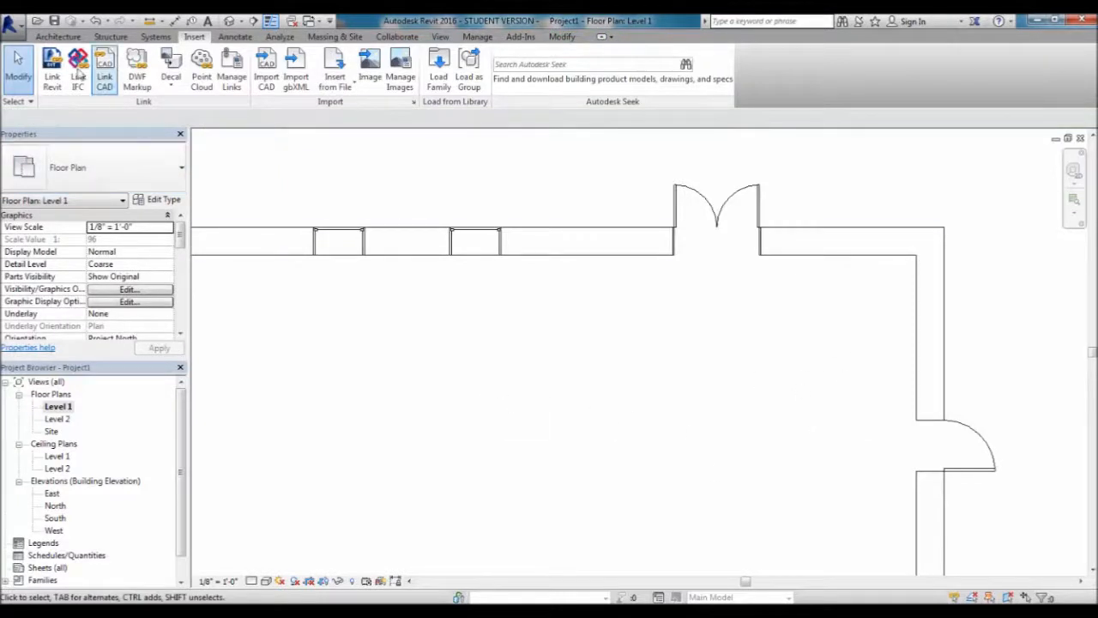
click(59, 37)
scroll(568, 276, down, 5)
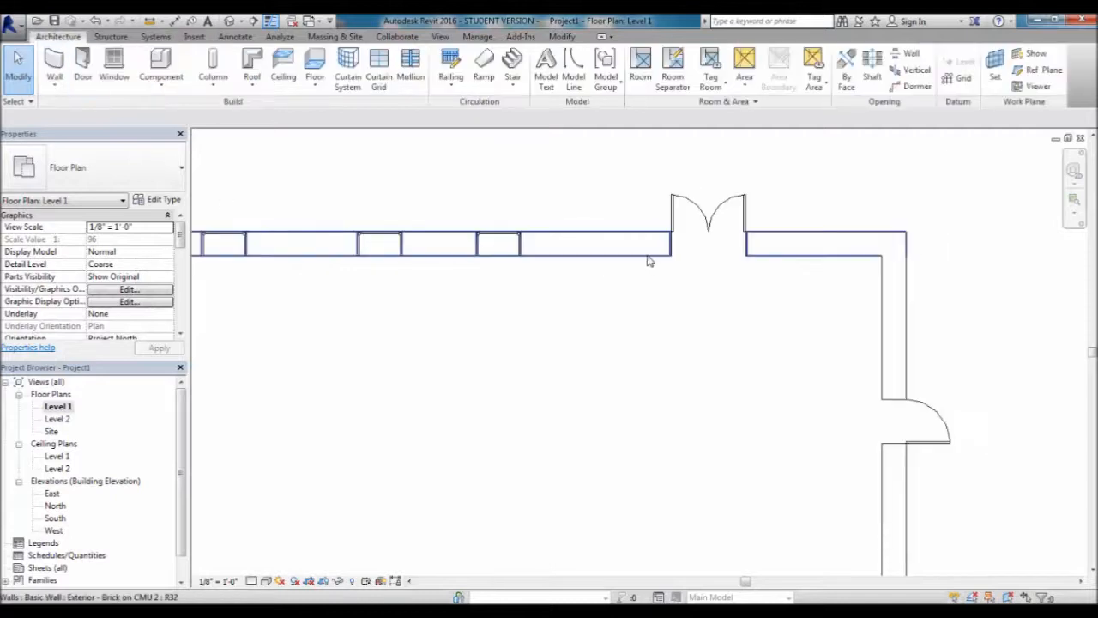
middle_drag(544, 304, 598, 308)
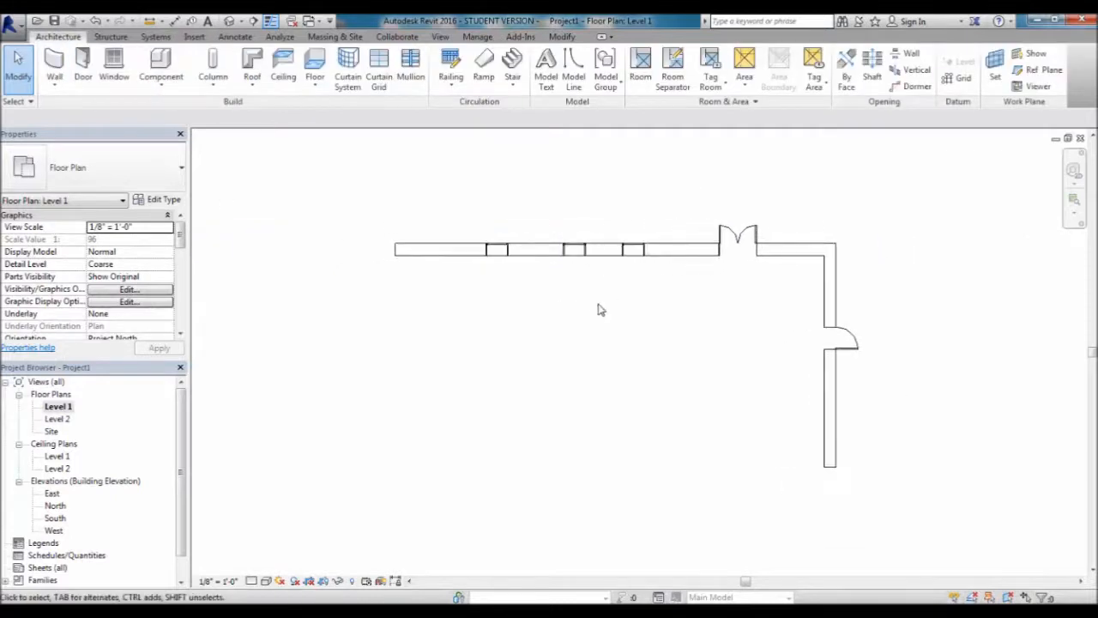
click(55, 84)
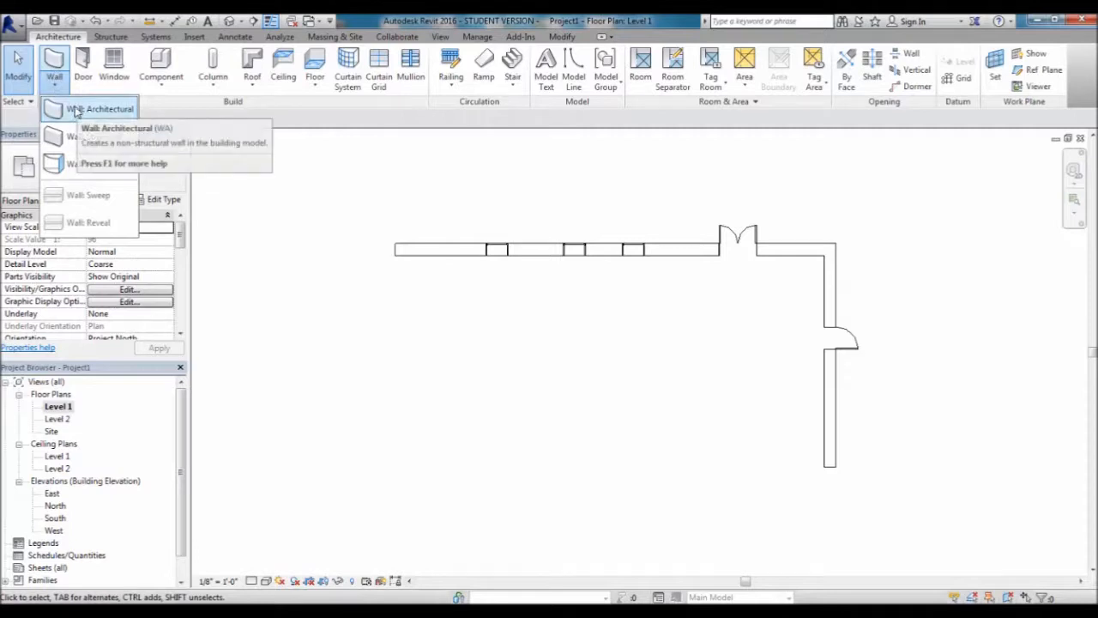
click(78, 109)
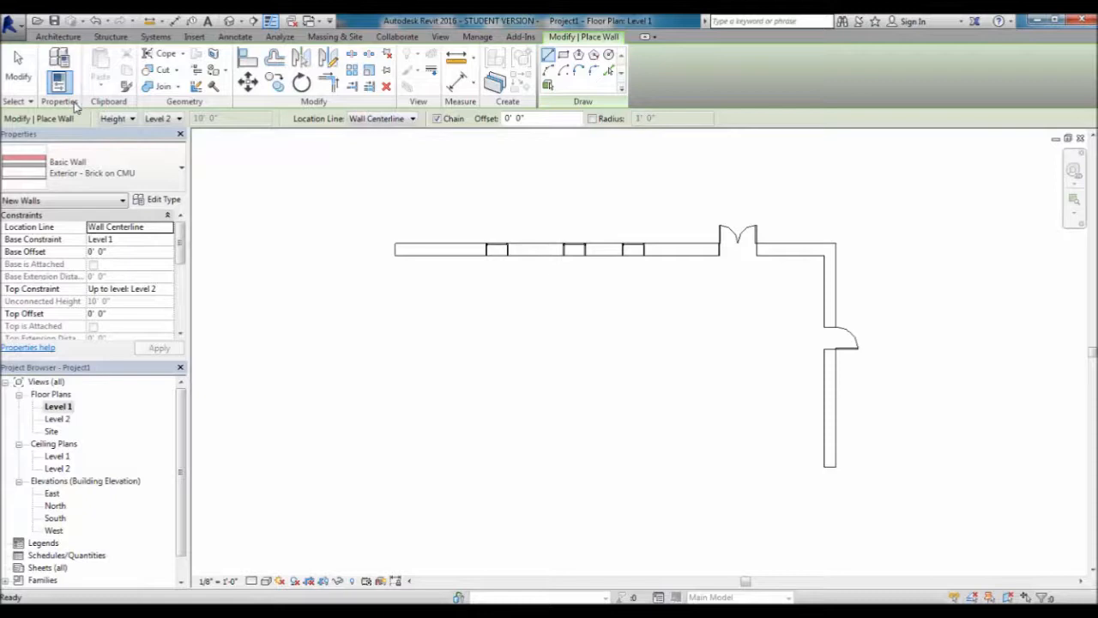
click(107, 168)
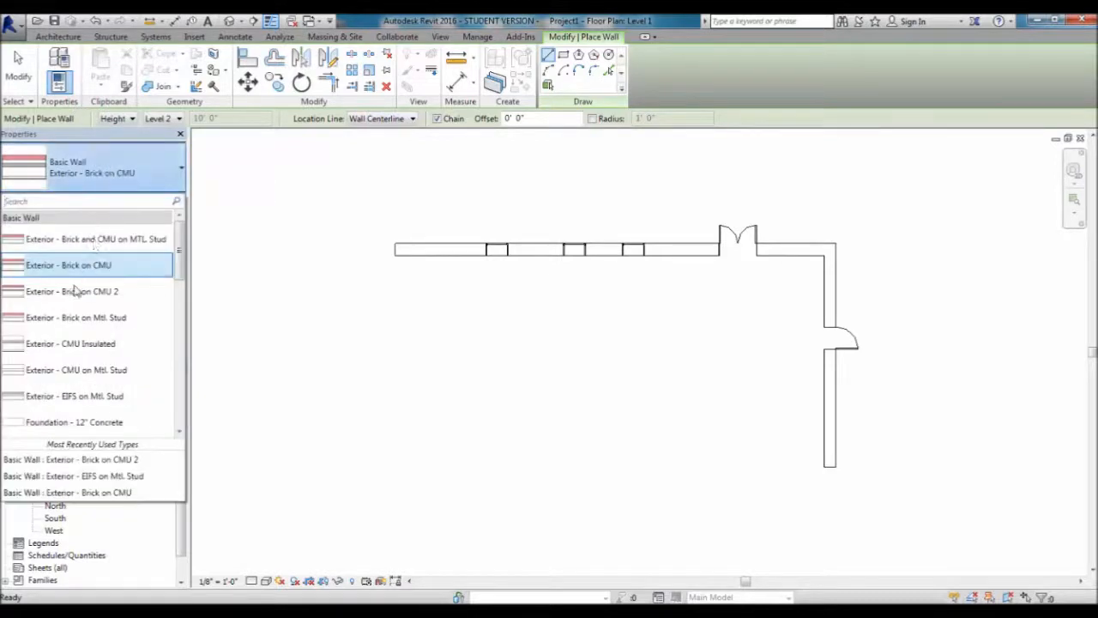
scroll(69, 259, down, 2)
scroll(67, 260, down, 5)
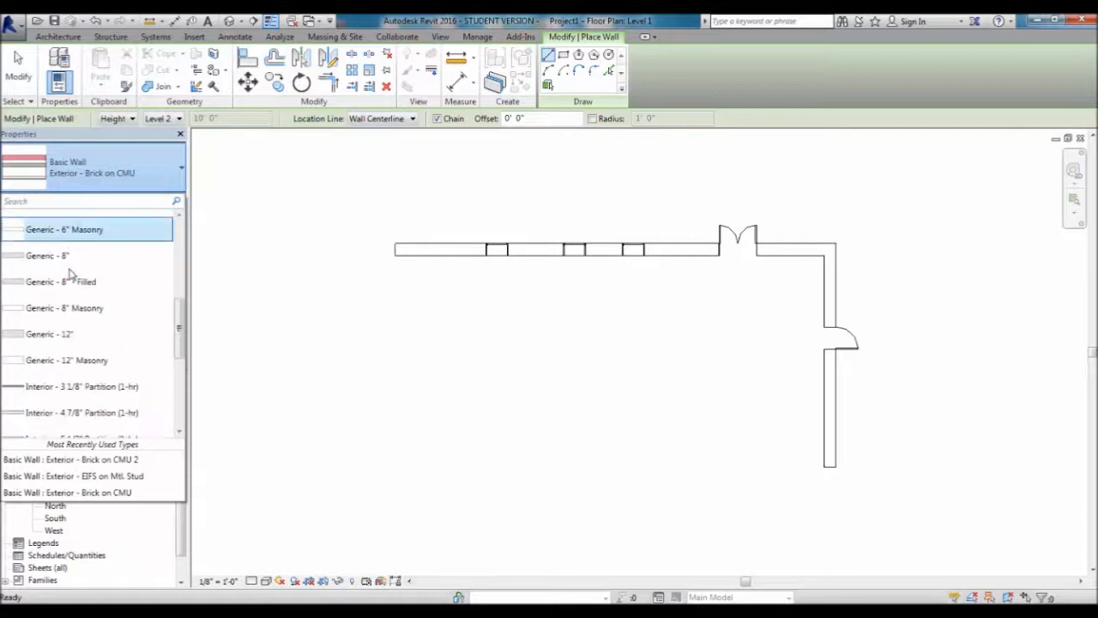
scroll(66, 280, down, 2)
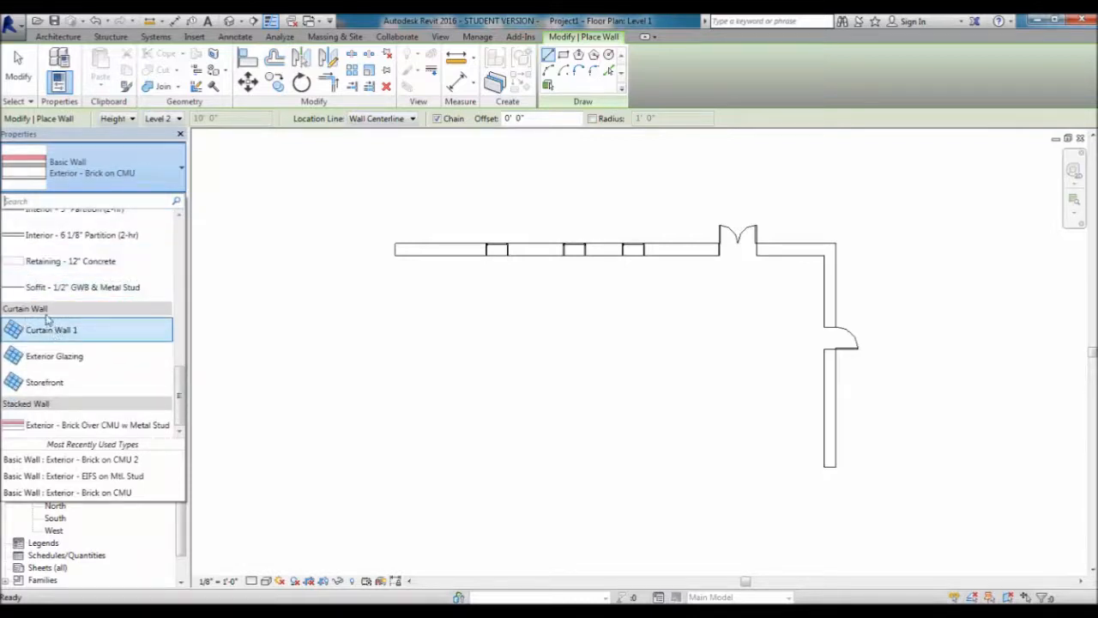
click(56, 424)
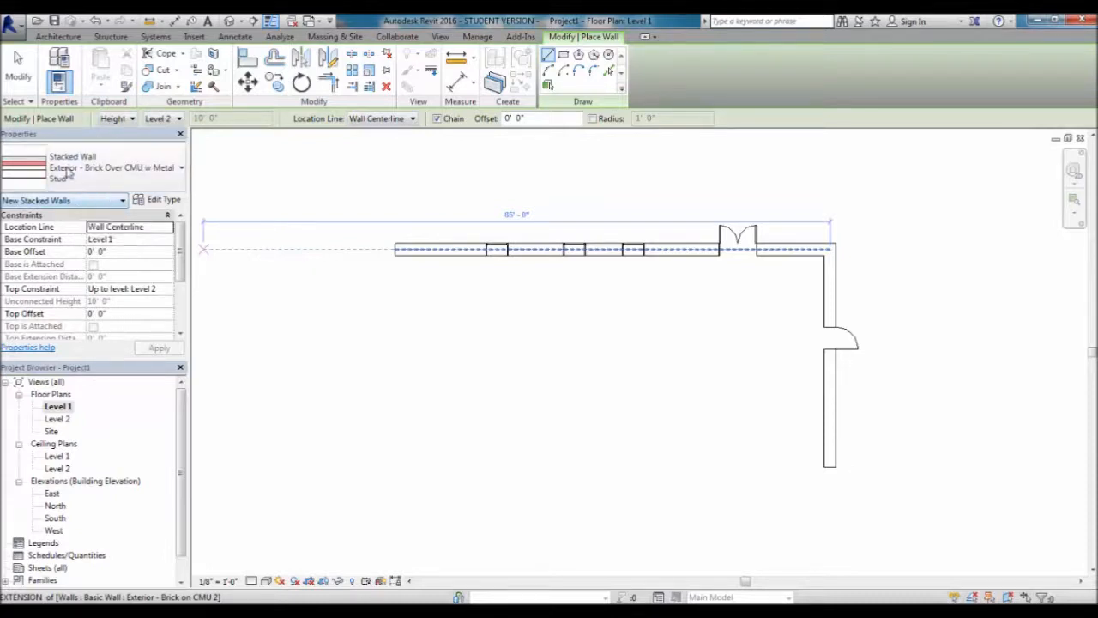
Open the stacked wall type's structure for editing and widen the assembly dialog so the full segment names can be read.
drag(180, 244, 192, 315)
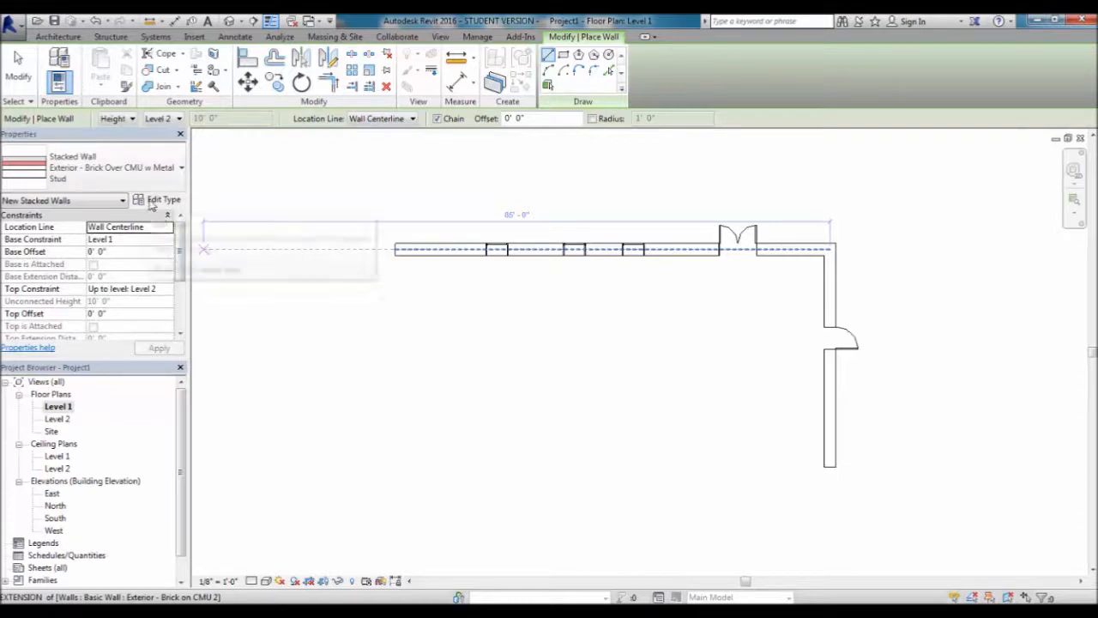
click(151, 203)
drag(309, 69, 416, 82)
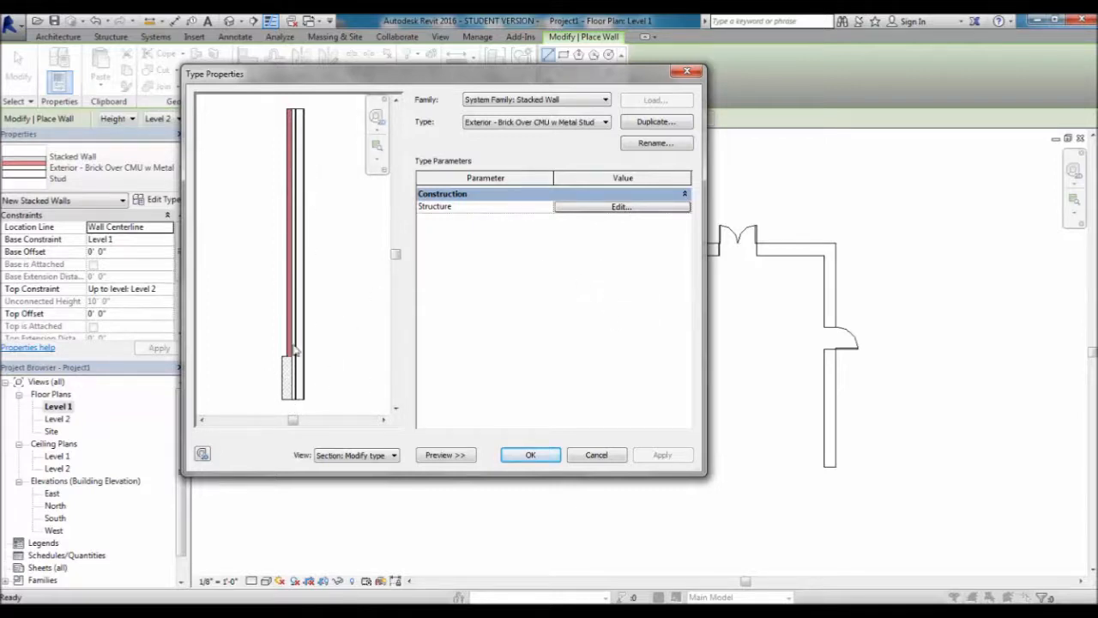
click(619, 207)
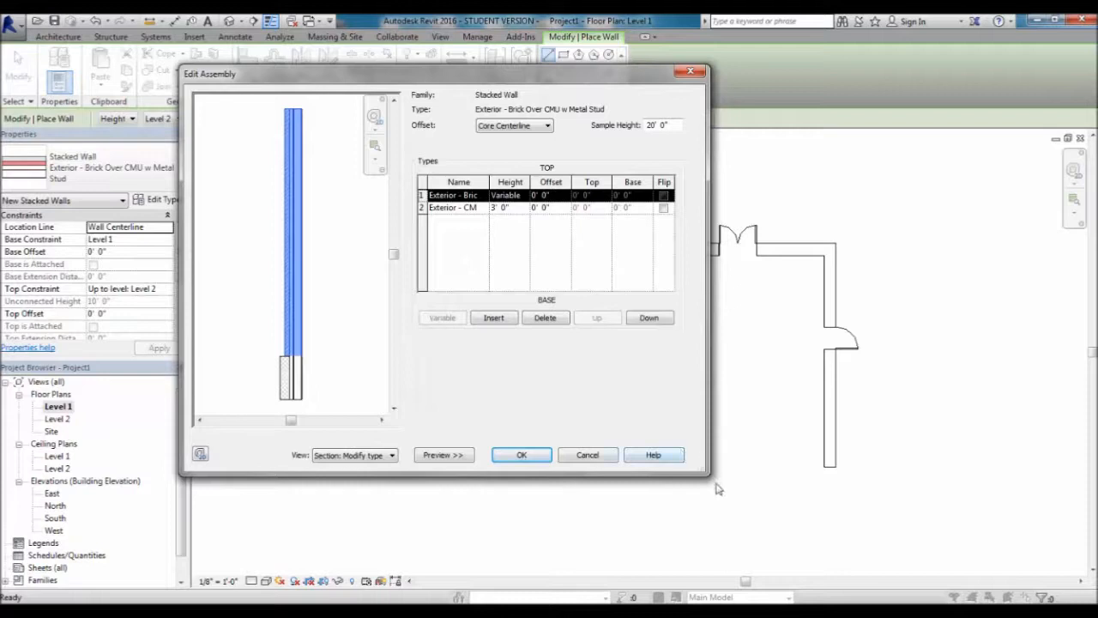
drag(708, 473, 999, 479)
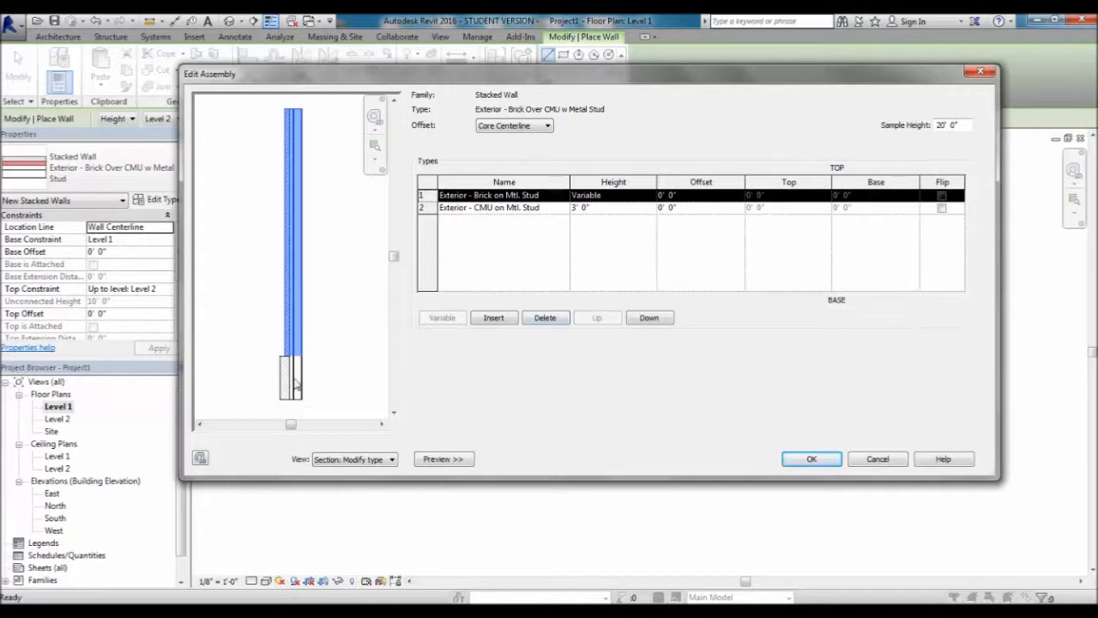
Examine in the section preview which part of the stacked wall the brick segment and the CMU segment each represent.
click(464, 210)
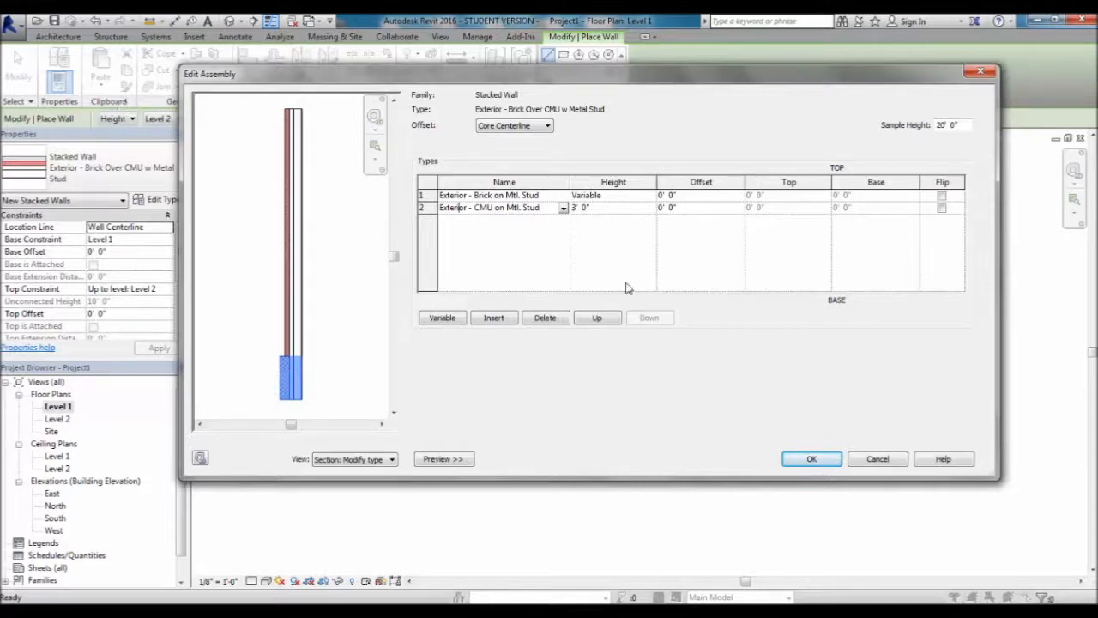
click(477, 197)
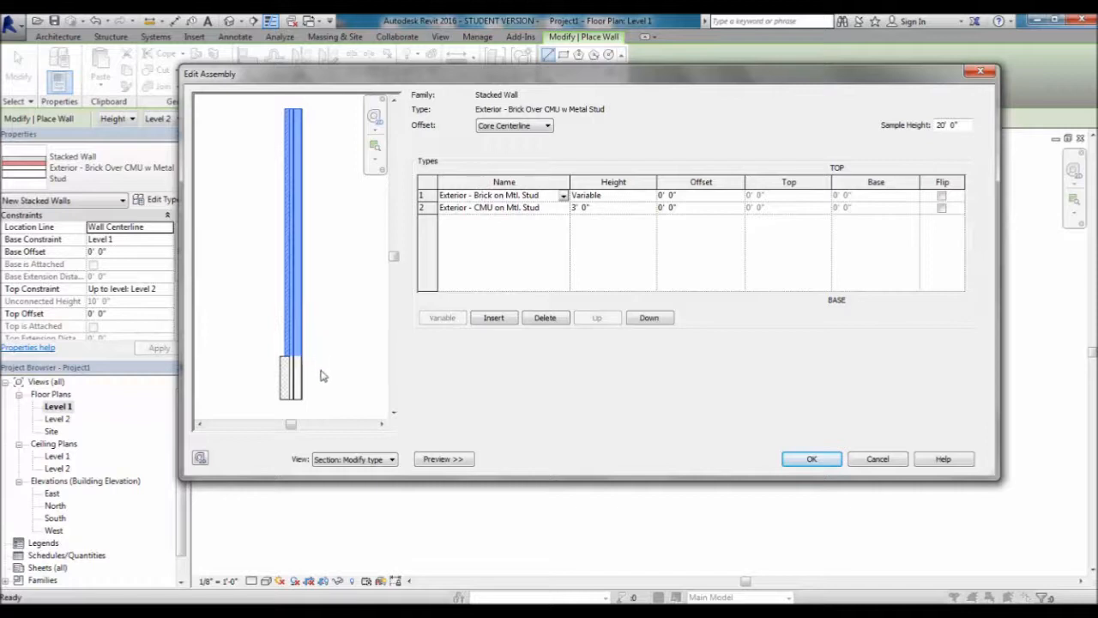
click(483, 209)
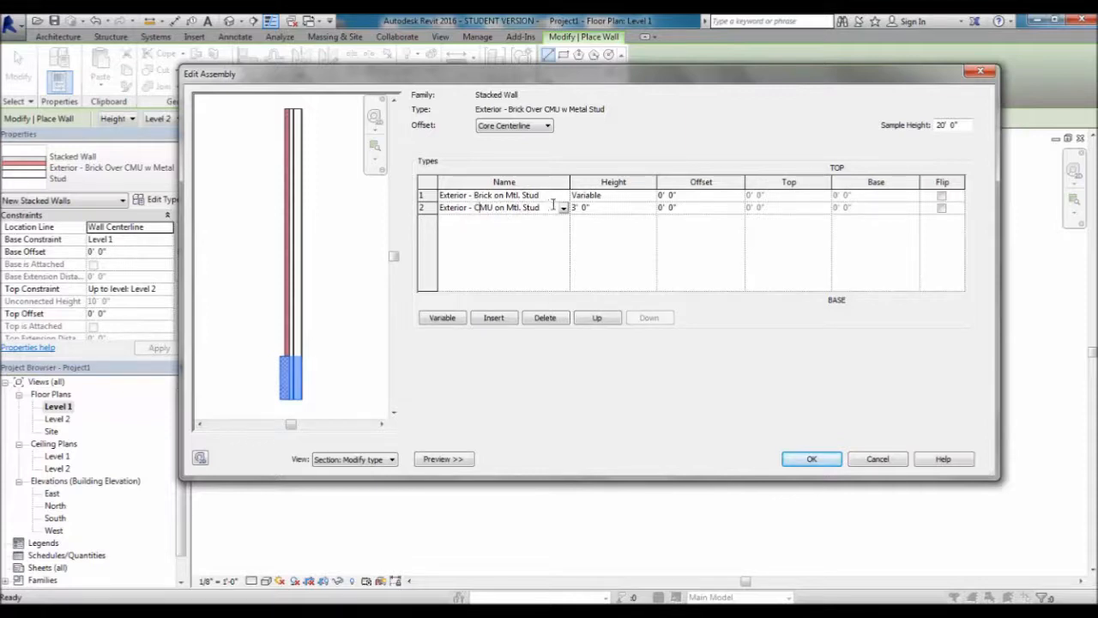
click(462, 197)
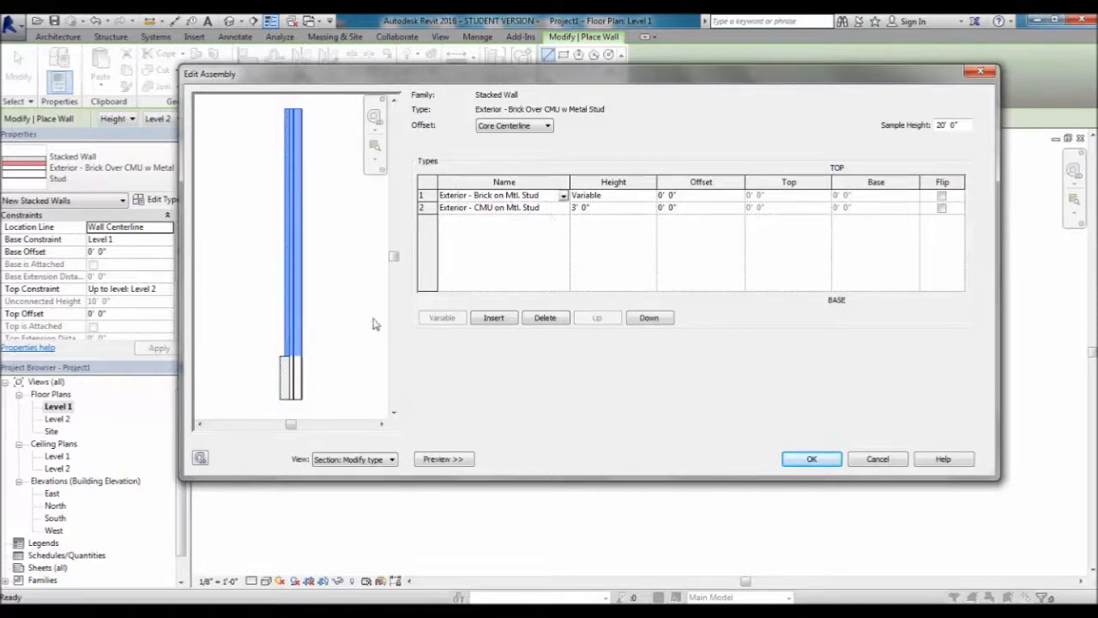
click(491, 209)
click(487, 197)
click(480, 208)
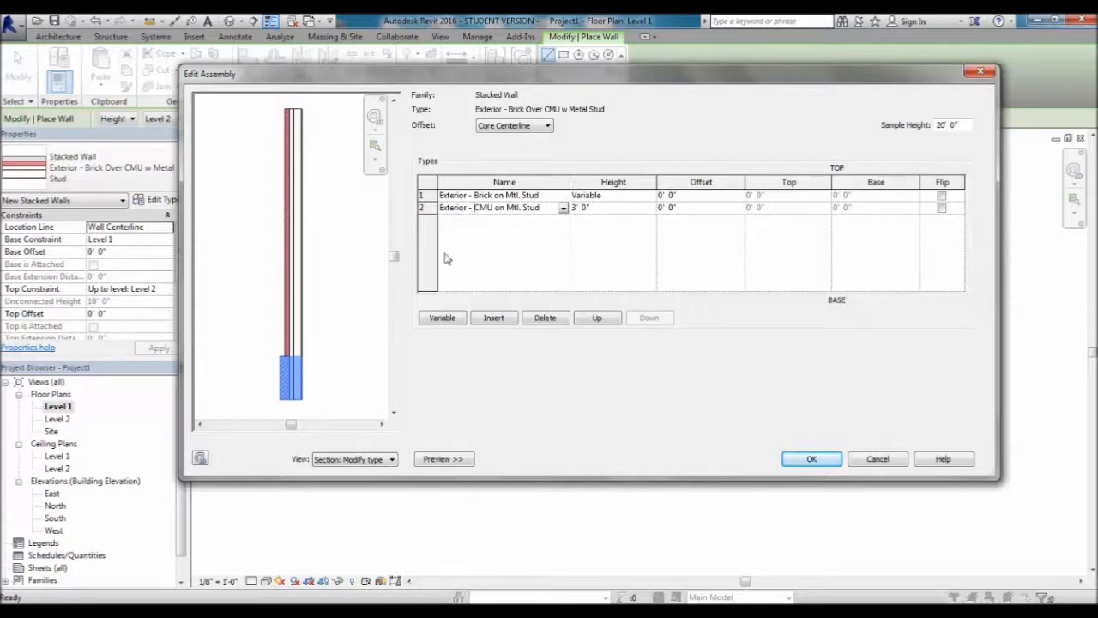
Look through the wall types available for the lower CMU segment.
click(564, 209)
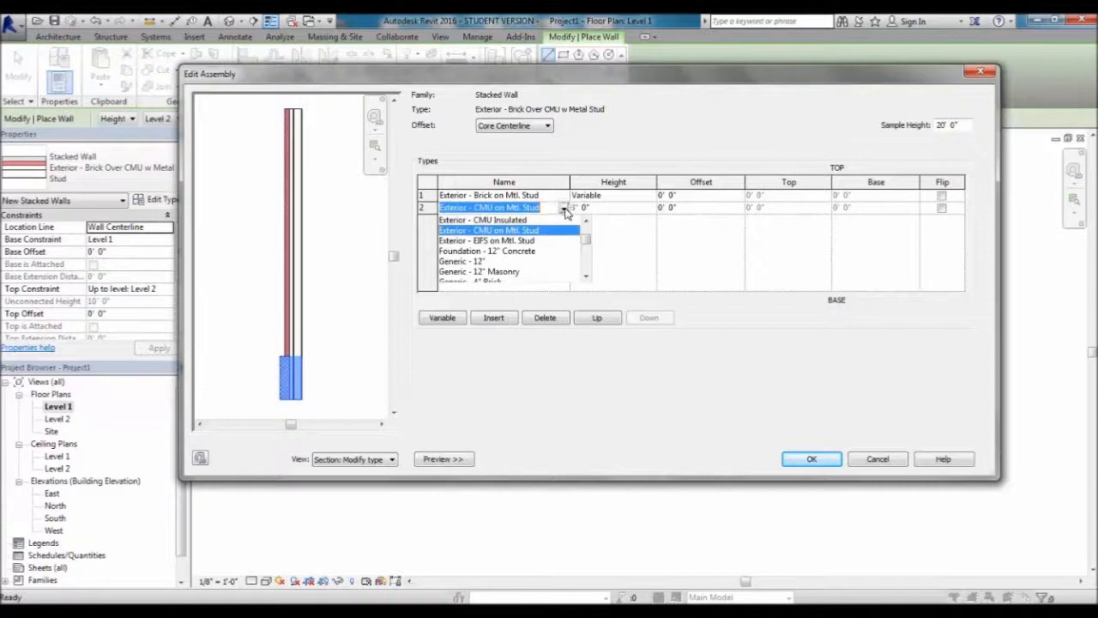
scroll(511, 253, down, 4)
scroll(501, 265, up, 4)
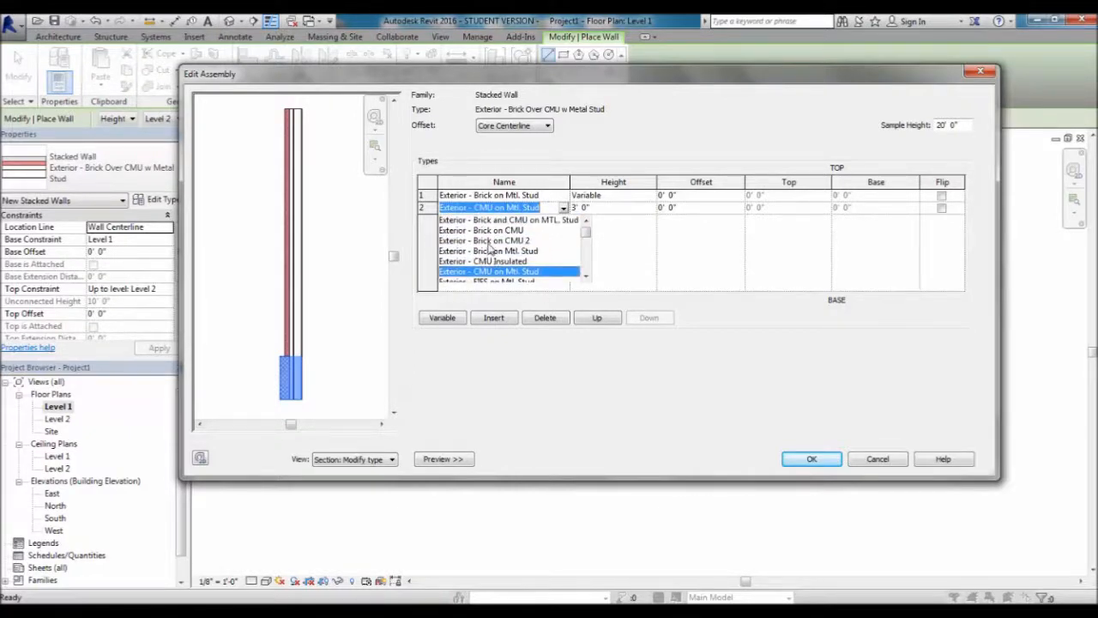
click(624, 254)
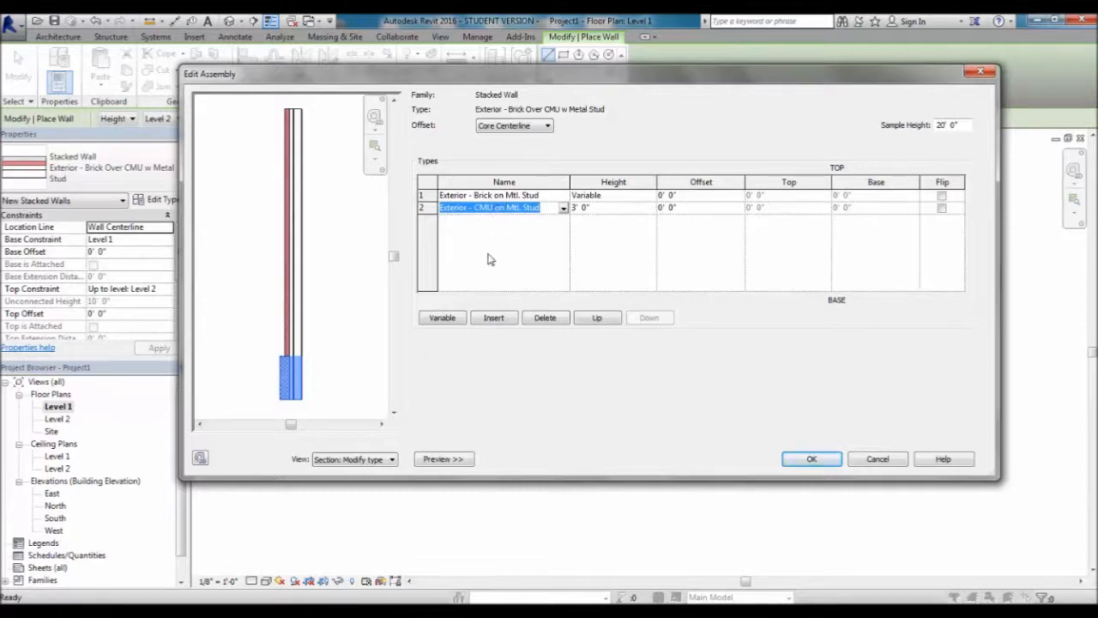
click(543, 178)
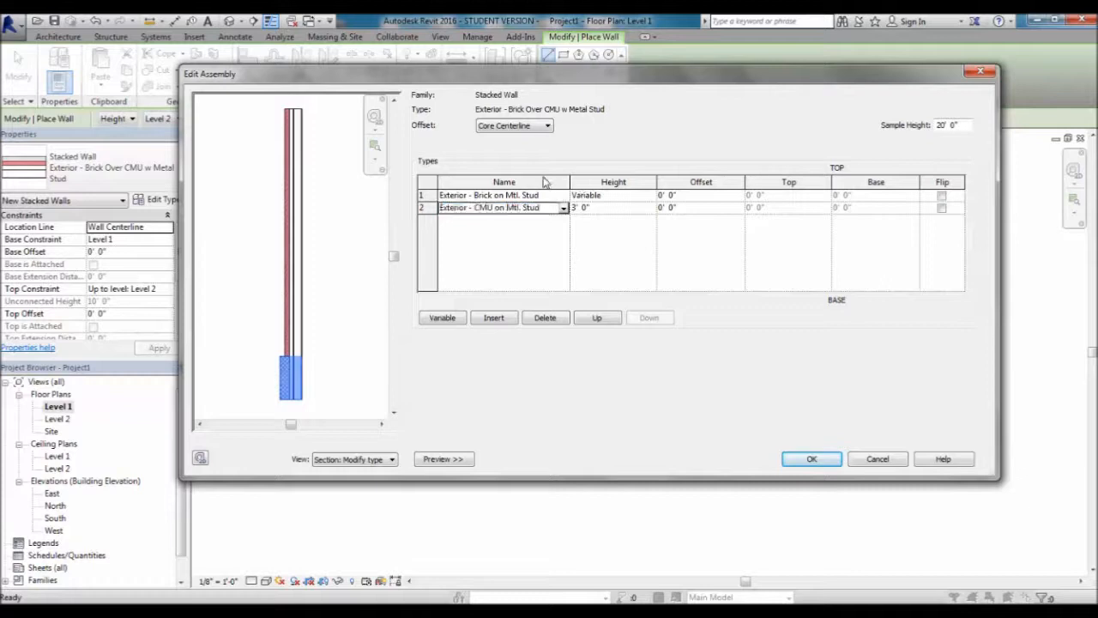
Examine the height settings of the brick and CMU segments against the section preview.
click(602, 210)
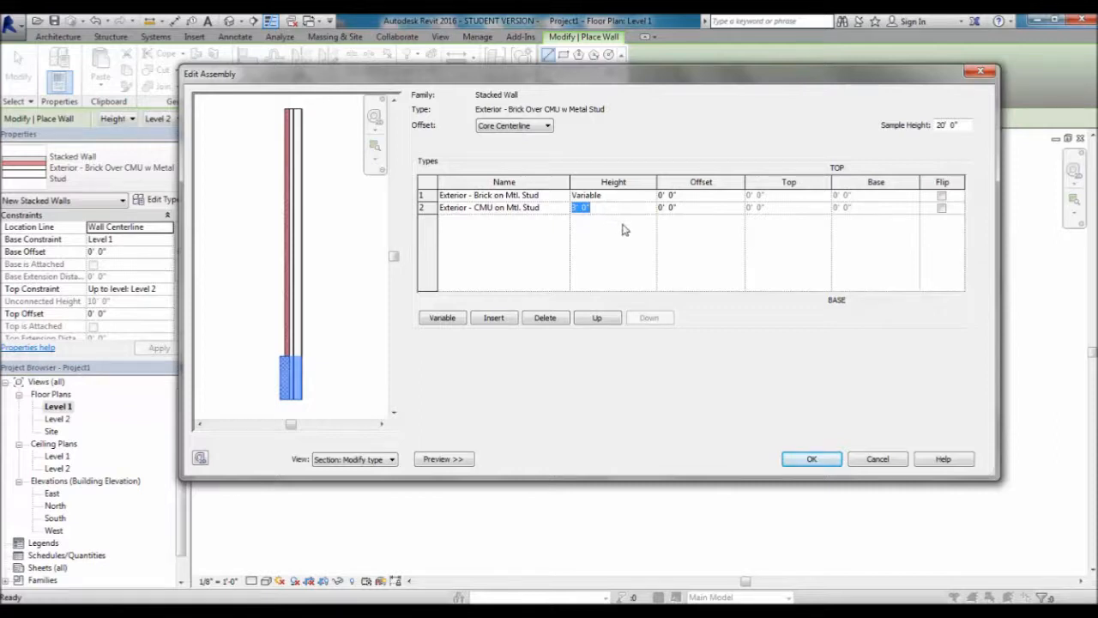
key(Return)
click(513, 196)
click(517, 209)
click(591, 242)
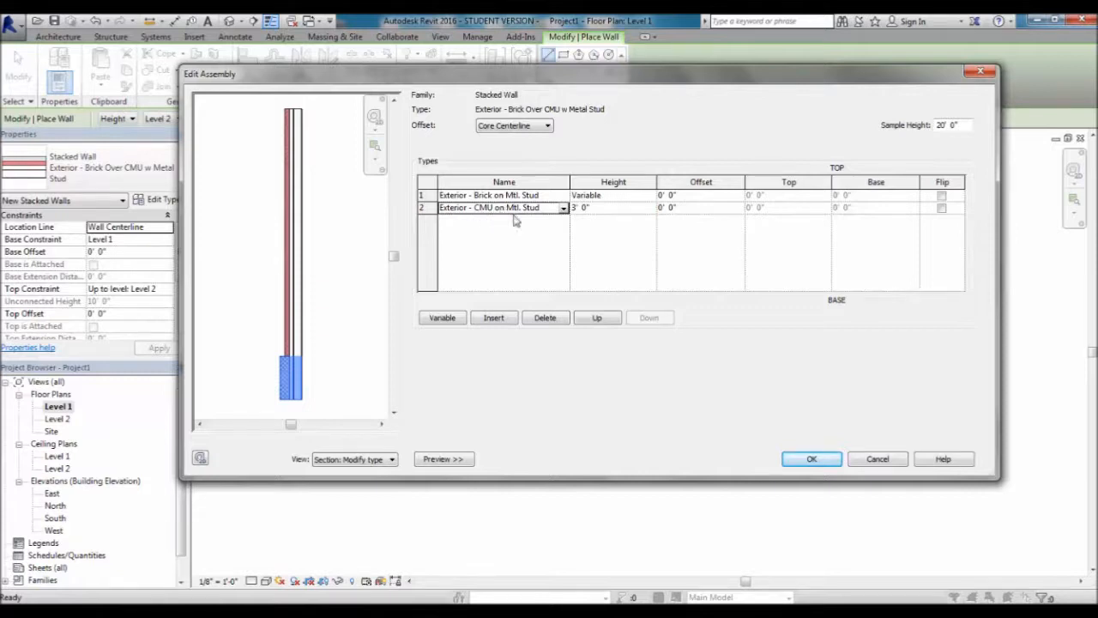
click(594, 209)
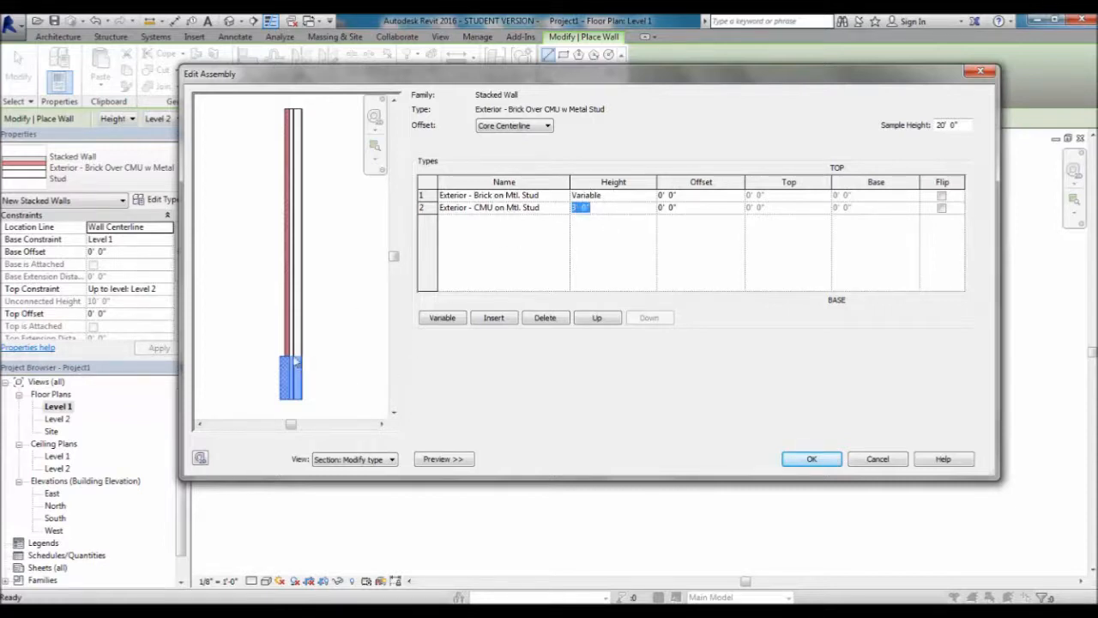
click(497, 196)
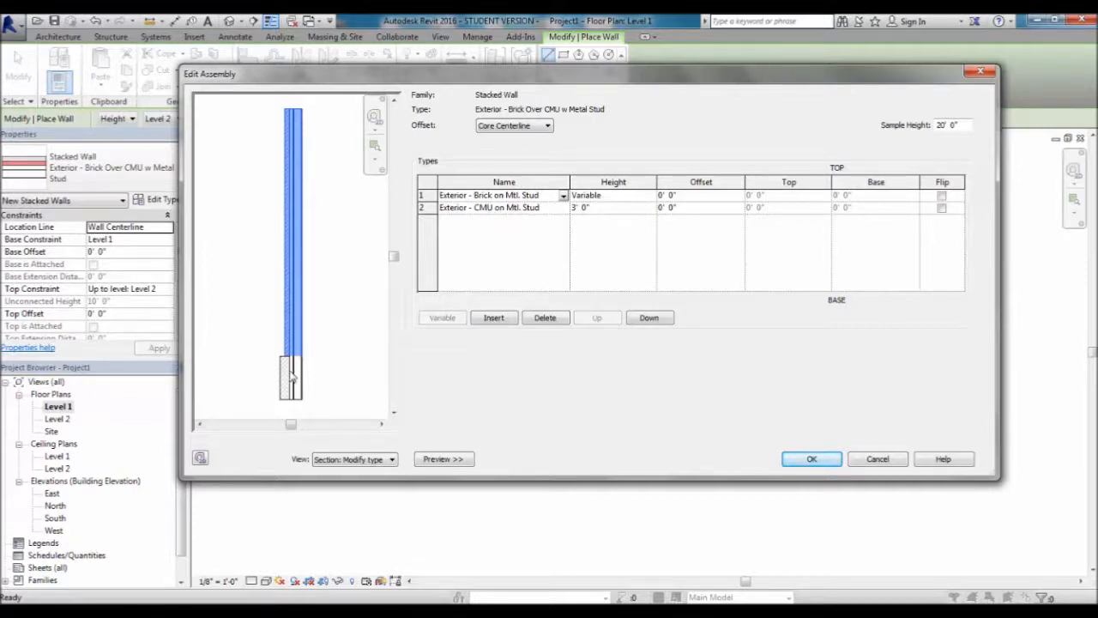
click(525, 208)
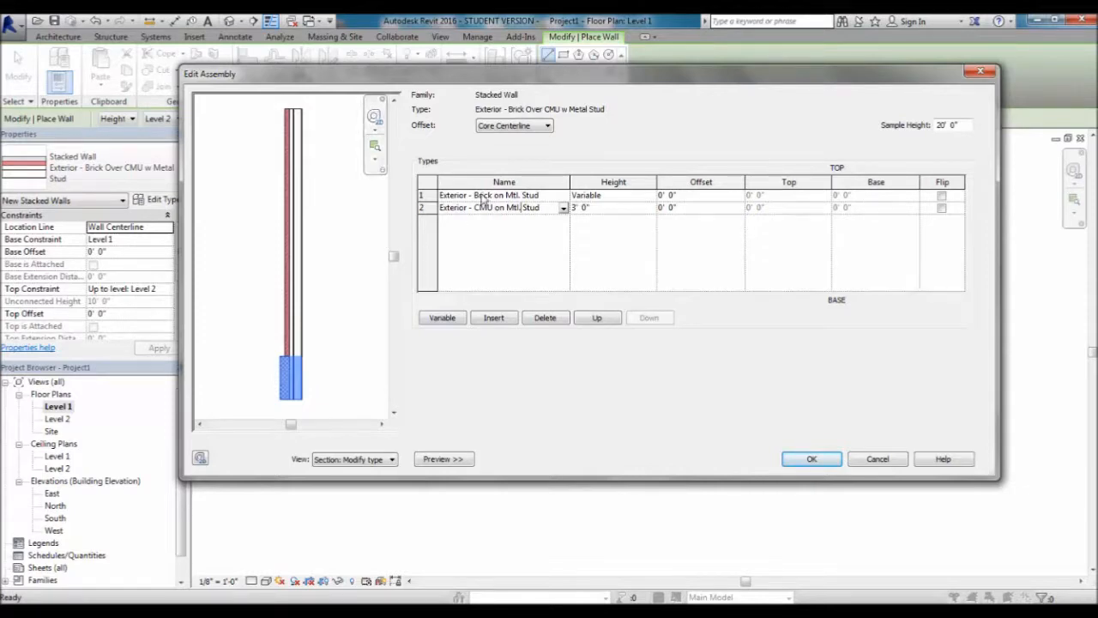
Set the height of the lower Exterior - CMU on Mtl. Stud segment to 5'.
click(607, 209)
click(606, 209)
click(600, 210)
text(5)
key(Return)
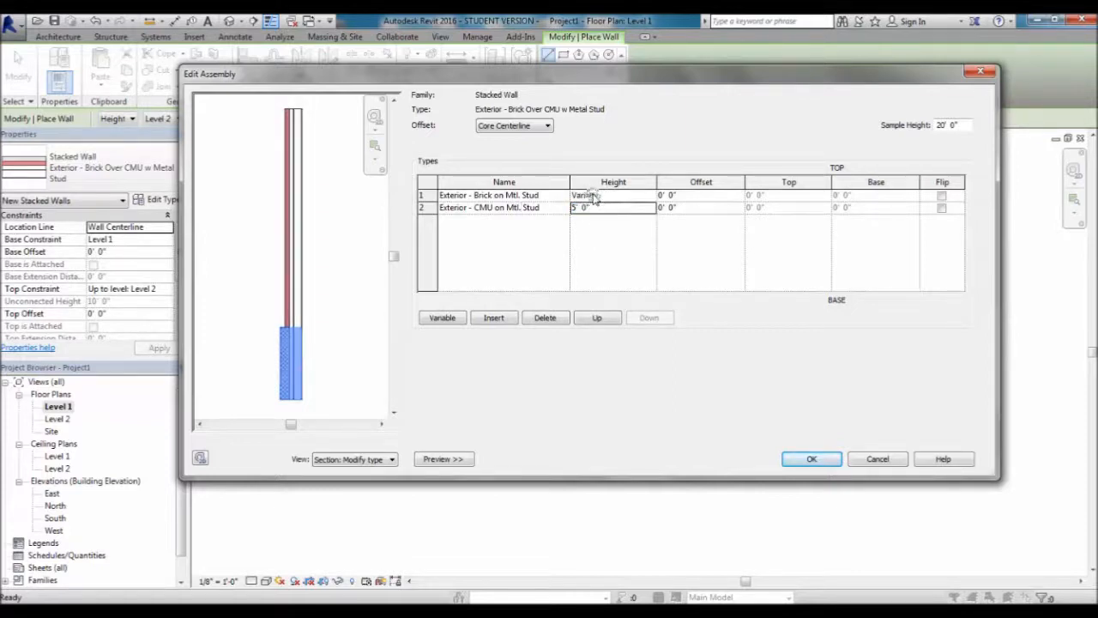
Insert a new segment between the brick and CMU segments and assign it Exterior - Brick on Mtl. Stud.
click(502, 319)
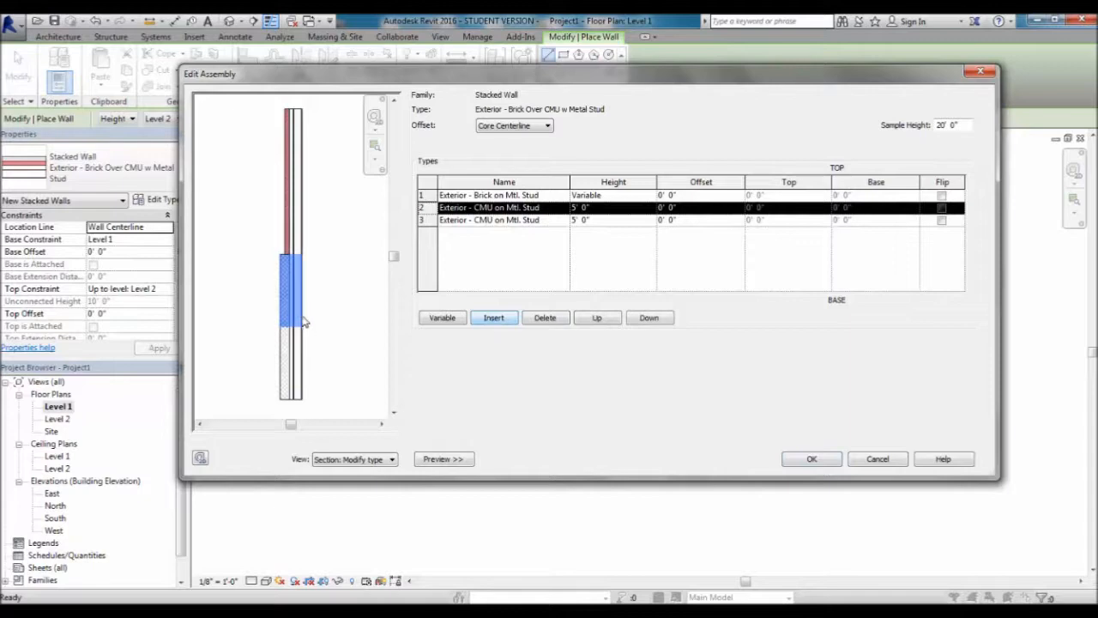
click(564, 208)
click(564, 207)
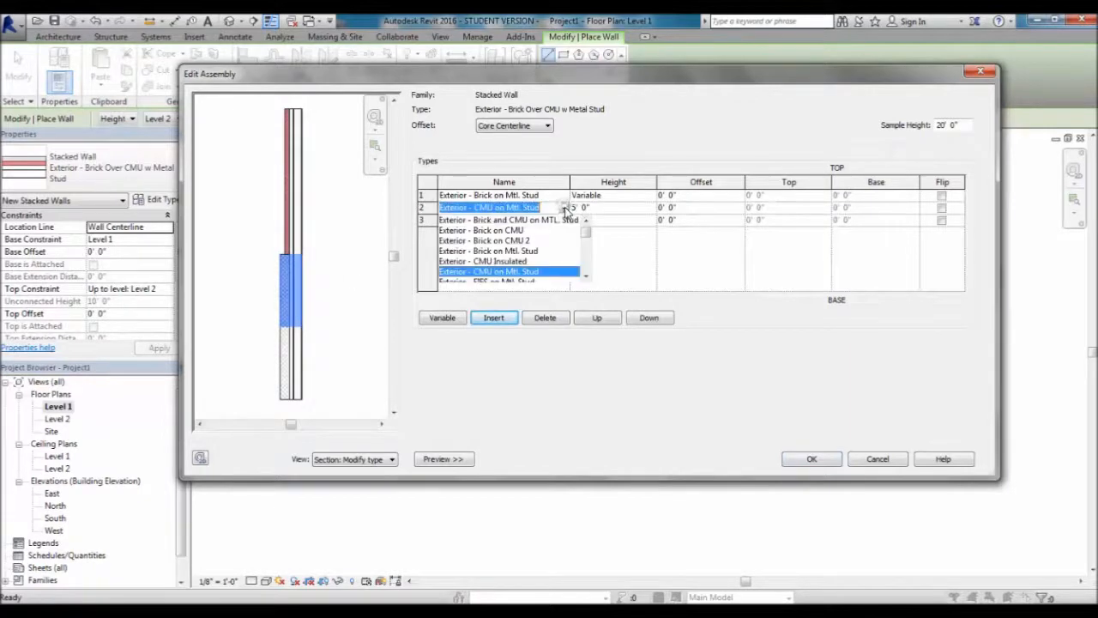
click(502, 251)
Try to change the middle segment's wall type to Exterior - Brick on CMU.
click(565, 208)
click(566, 209)
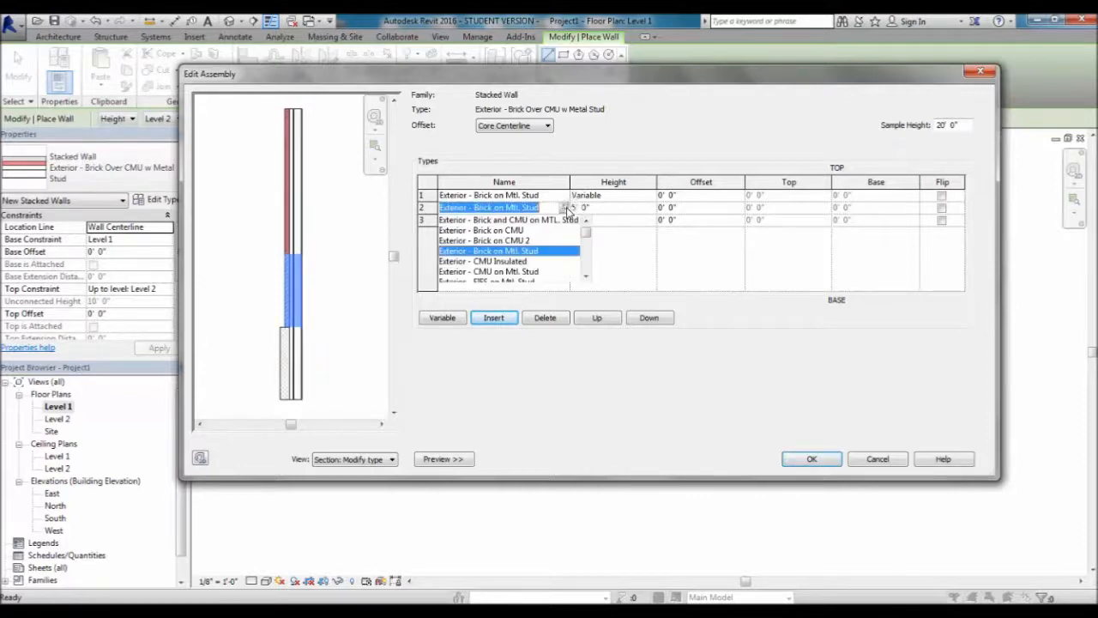
click(513, 230)
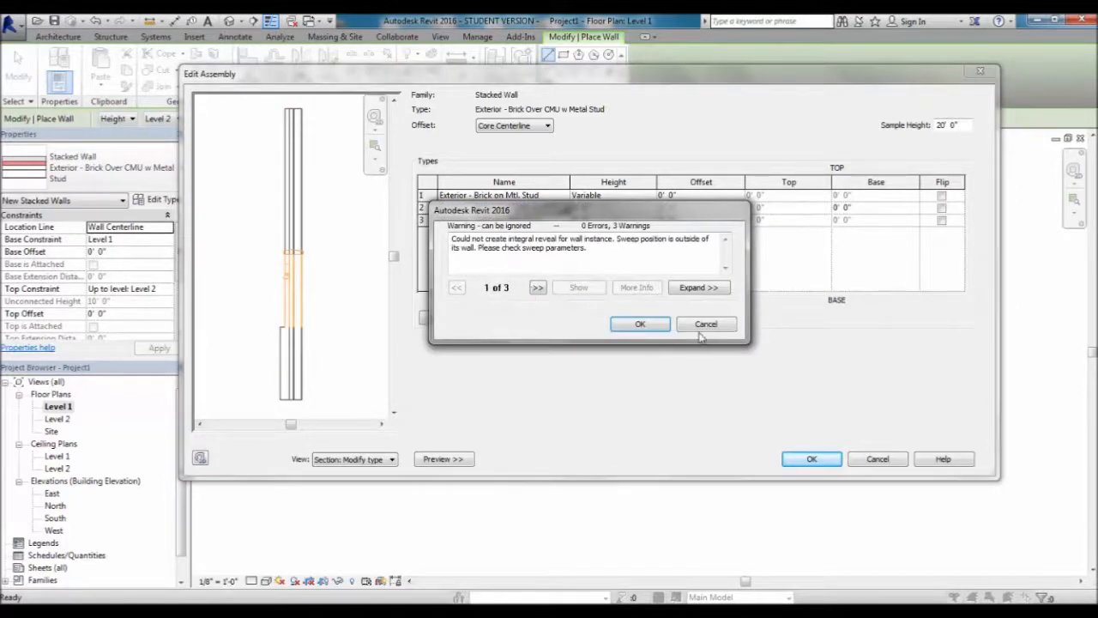
click(704, 326)
Change the middle segment's wall type to Exterior - EIFS on Mtl. Stud and open its height for editing.
click(564, 208)
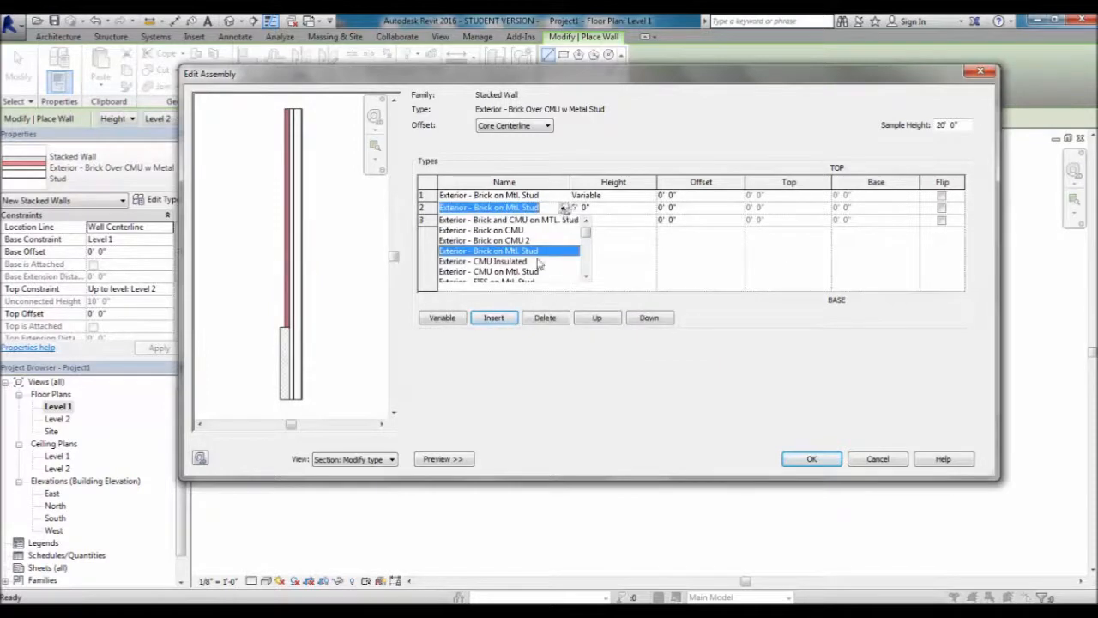
scroll(525, 256, down, 1)
click(527, 252)
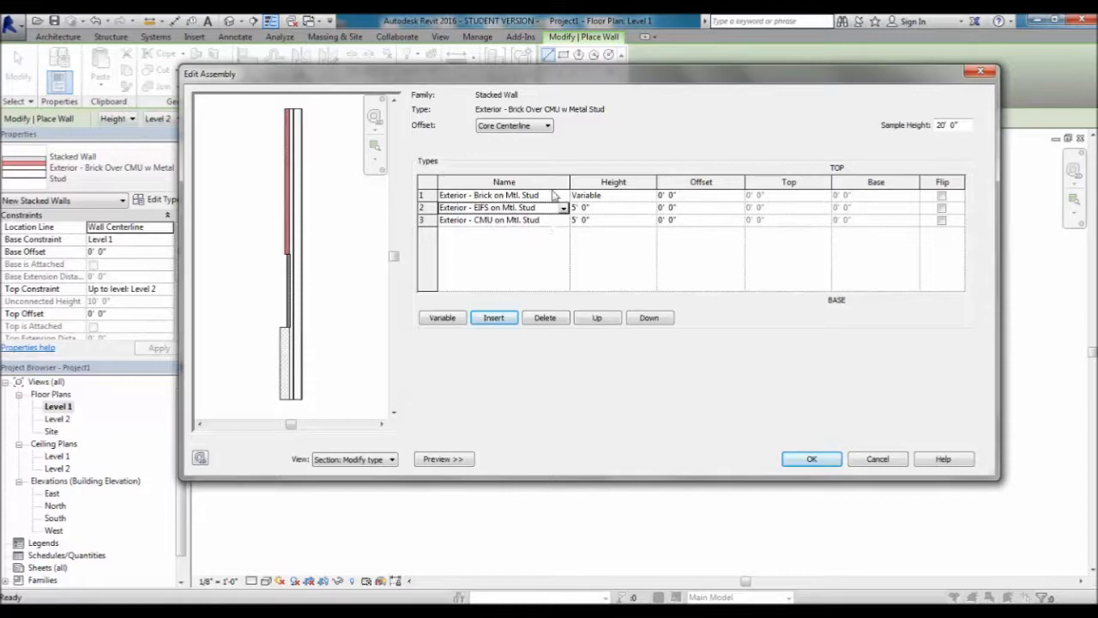
click(617, 208)
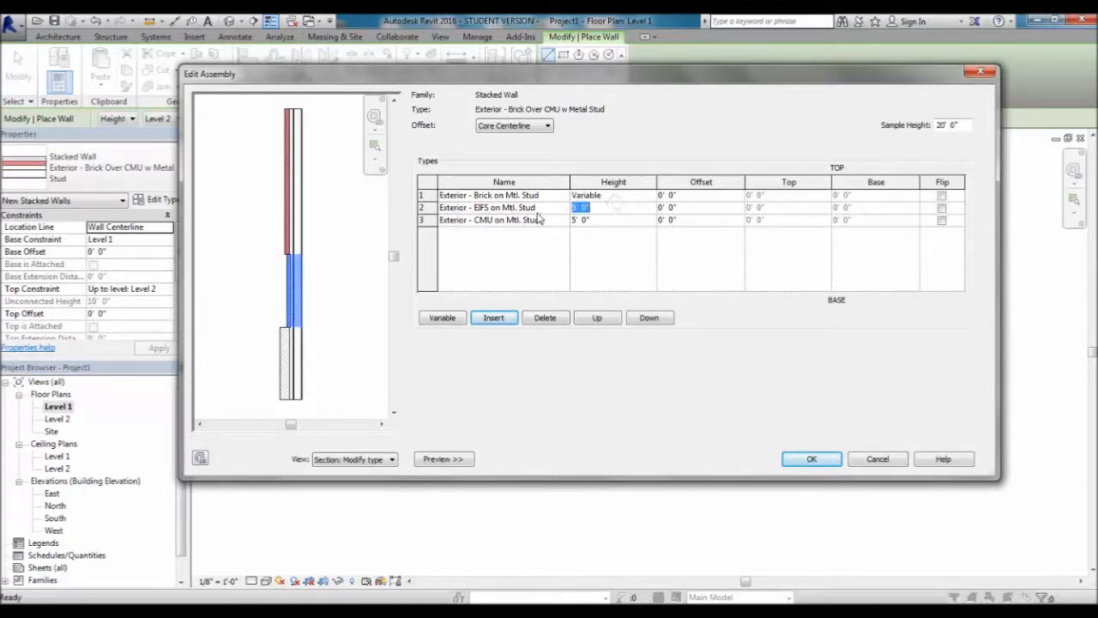
Make the EIFS segment's height variable, and return the variable height to the Exterior - Brick on Mtl. Stud segment.
click(443, 317)
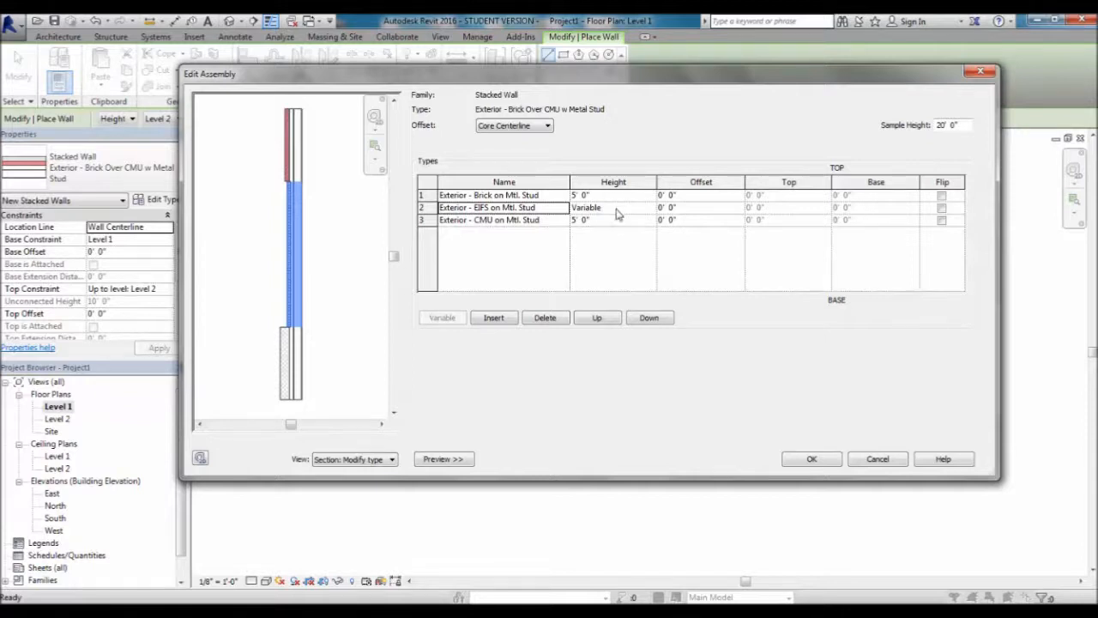
click(523, 195)
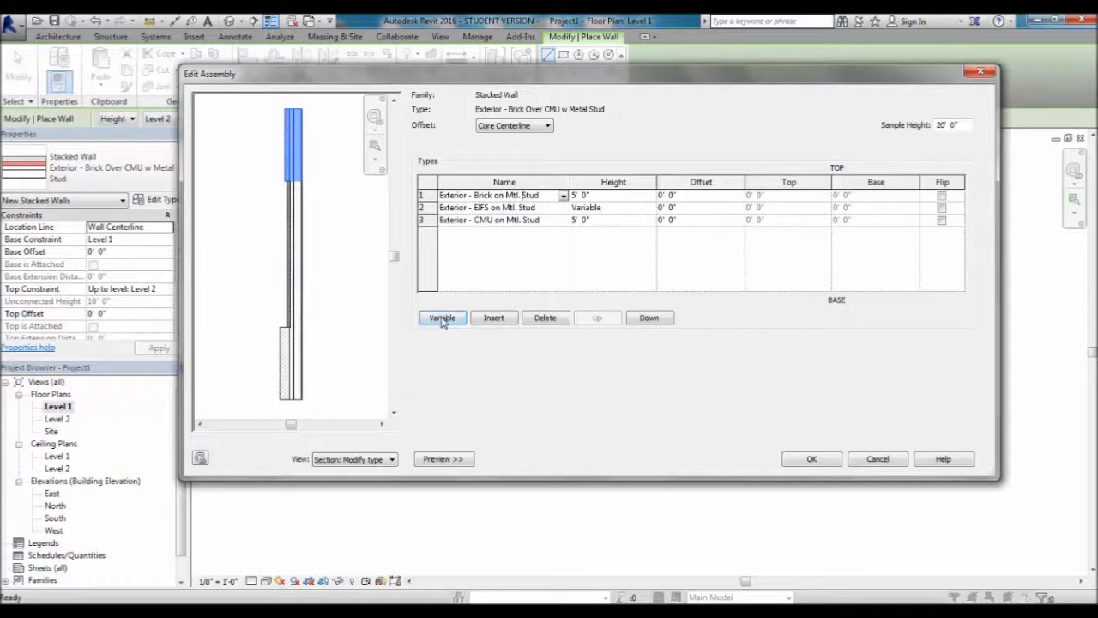
click(442, 318)
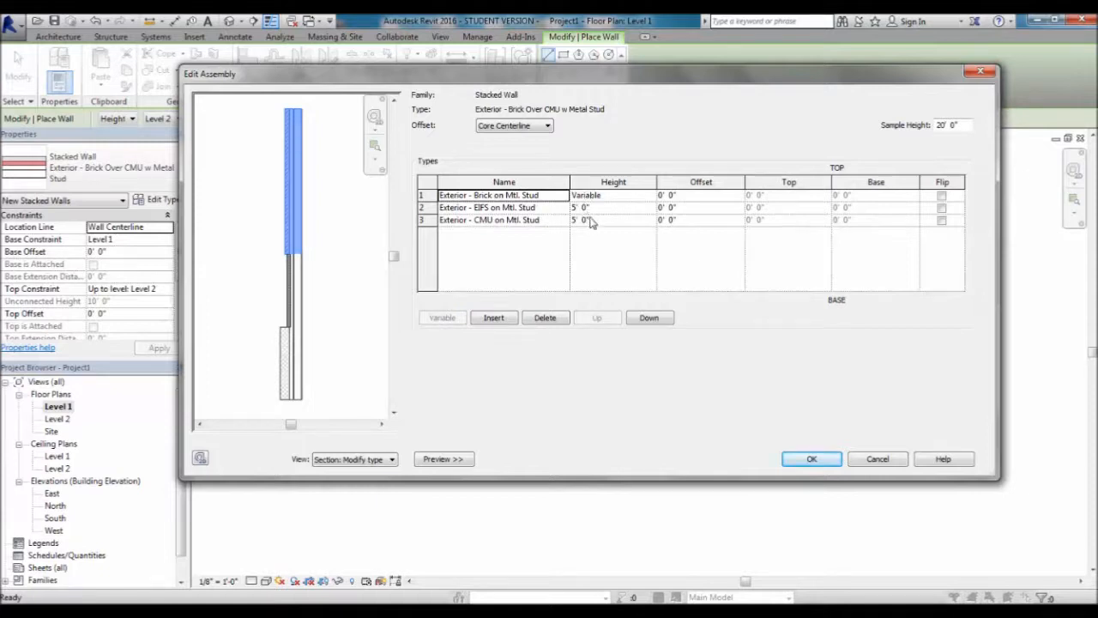
click(607, 220)
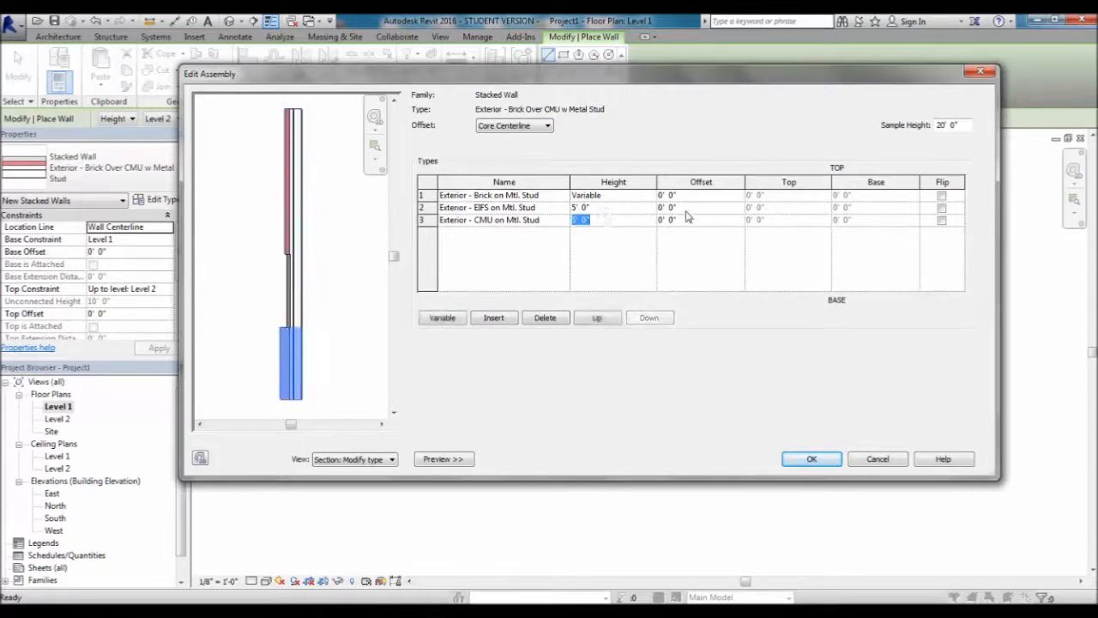
Try Wall Centerline as the assembly's offset reference and set it back to Core Centerline.
click(685, 209)
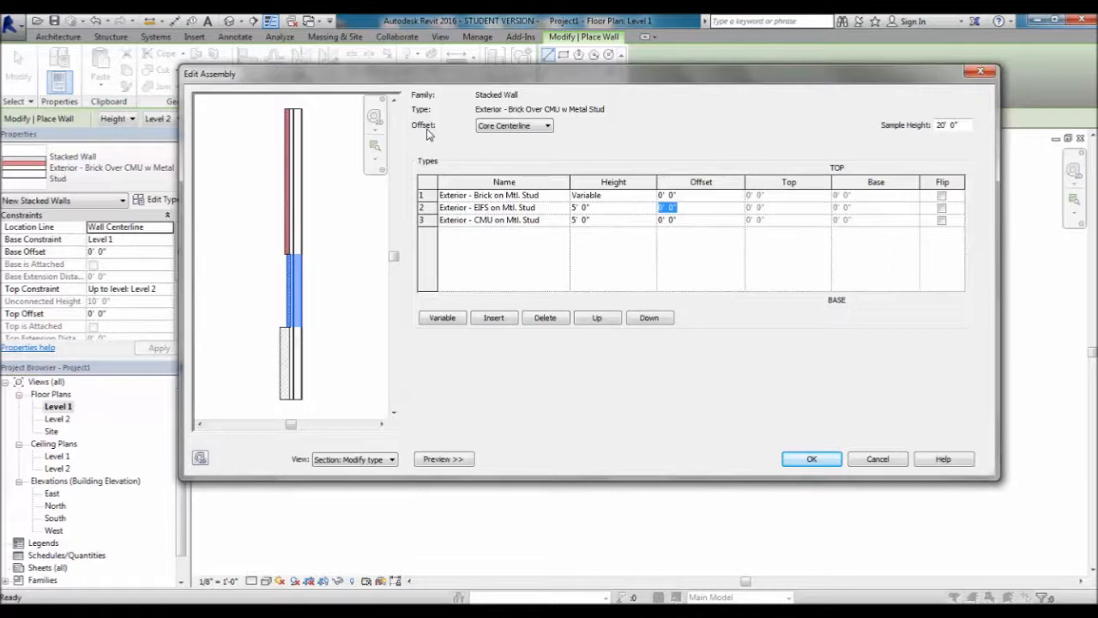
click(515, 129)
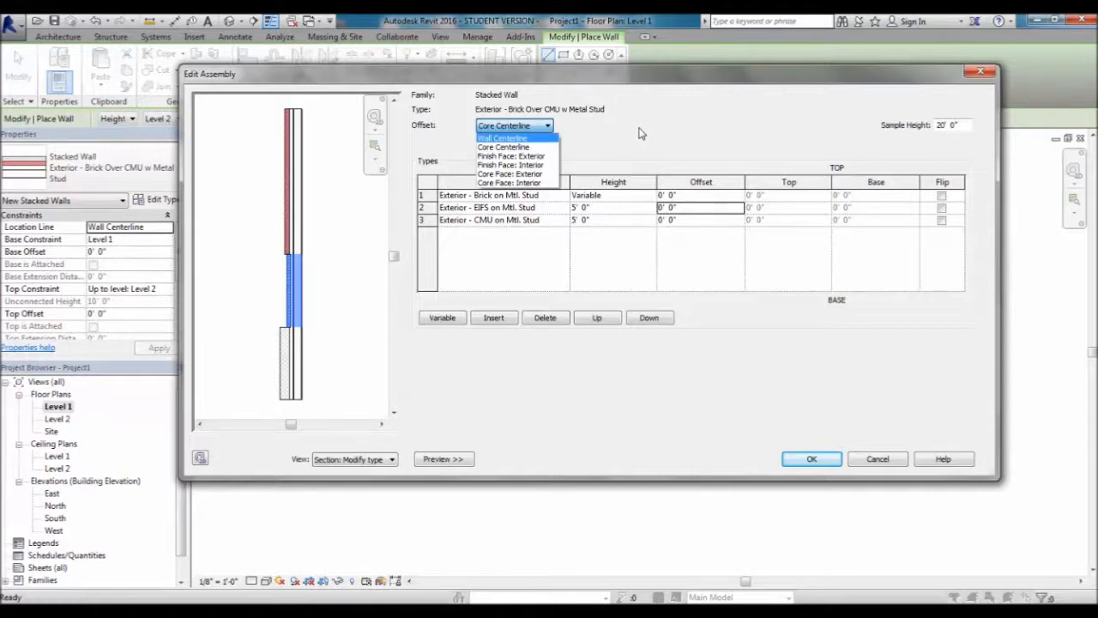
click(503, 138)
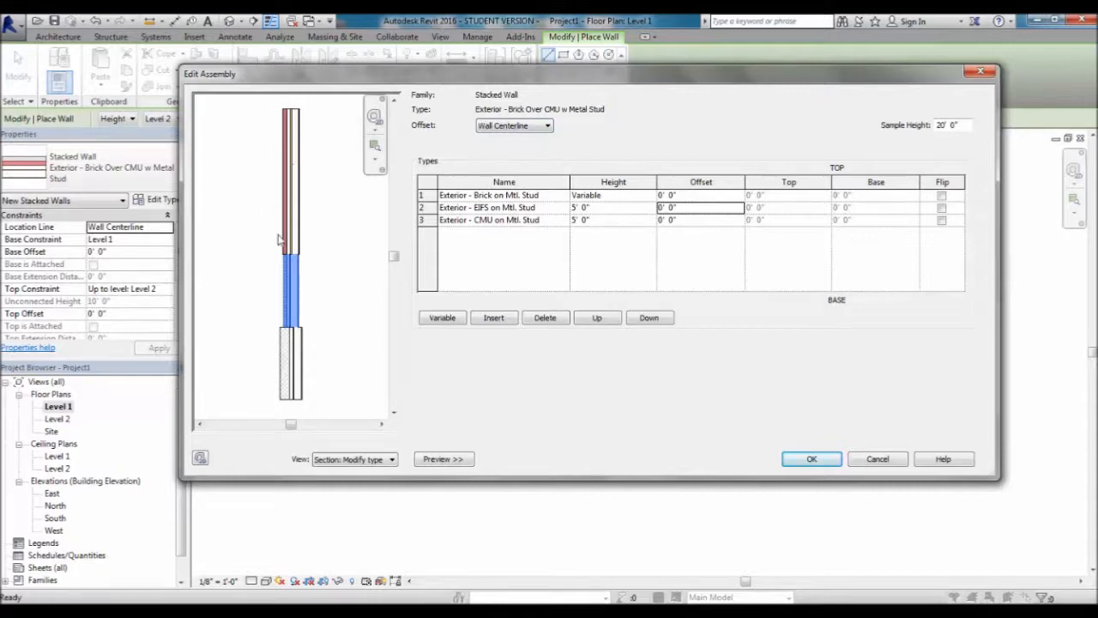
click(526, 127)
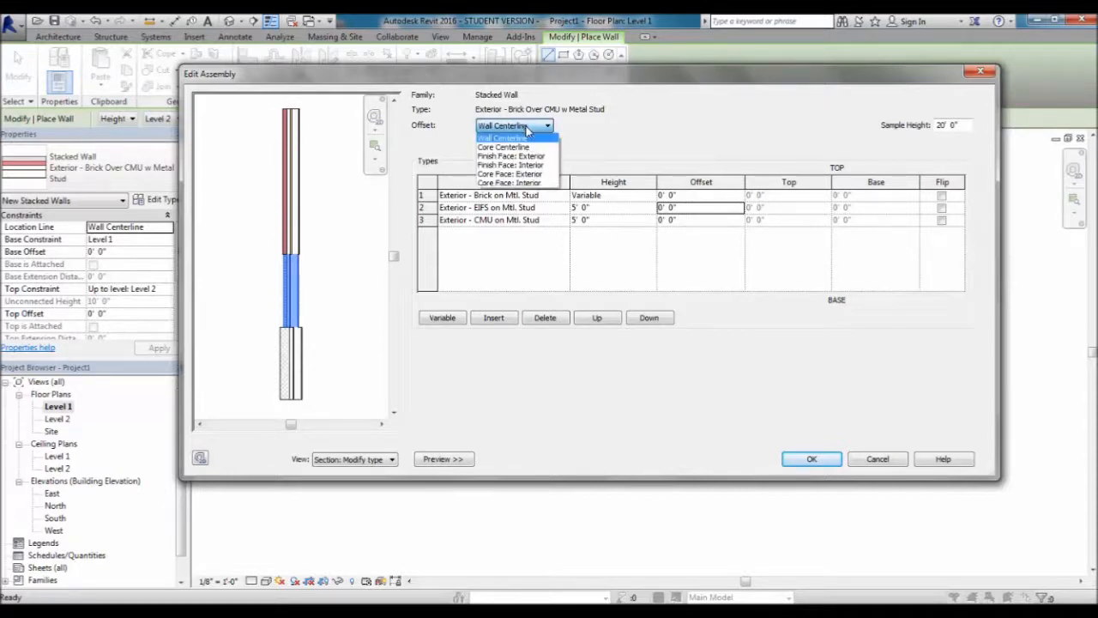
click(517, 148)
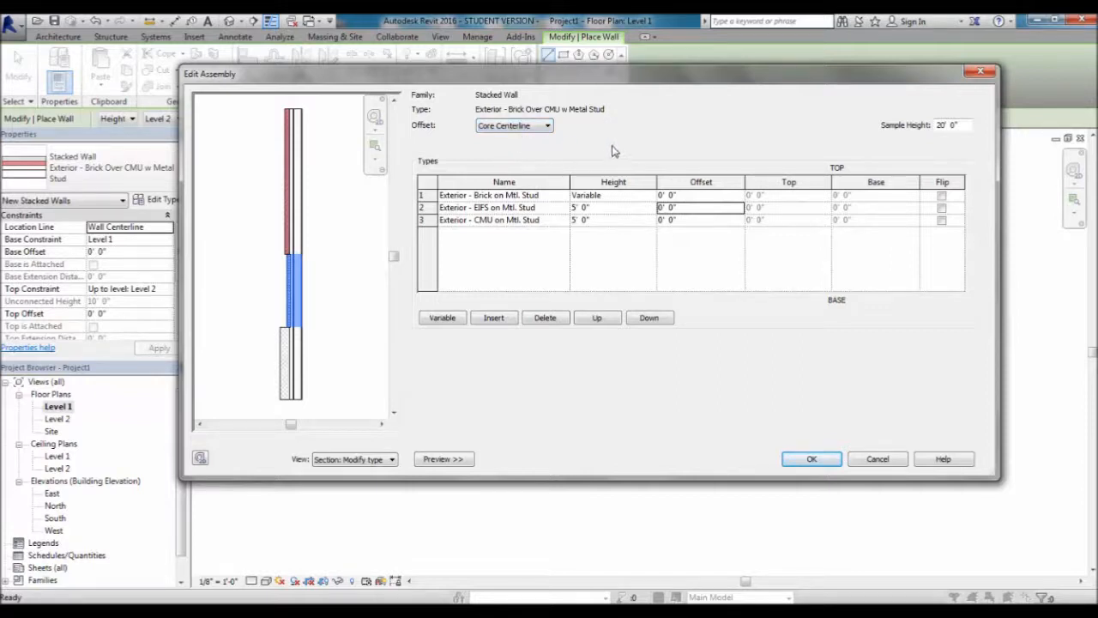
Set the offset of the middle EIFS segment to 2" and check the shift in the section preview.
click(682, 208)
drag(693, 212, 643, 218)
text(2)
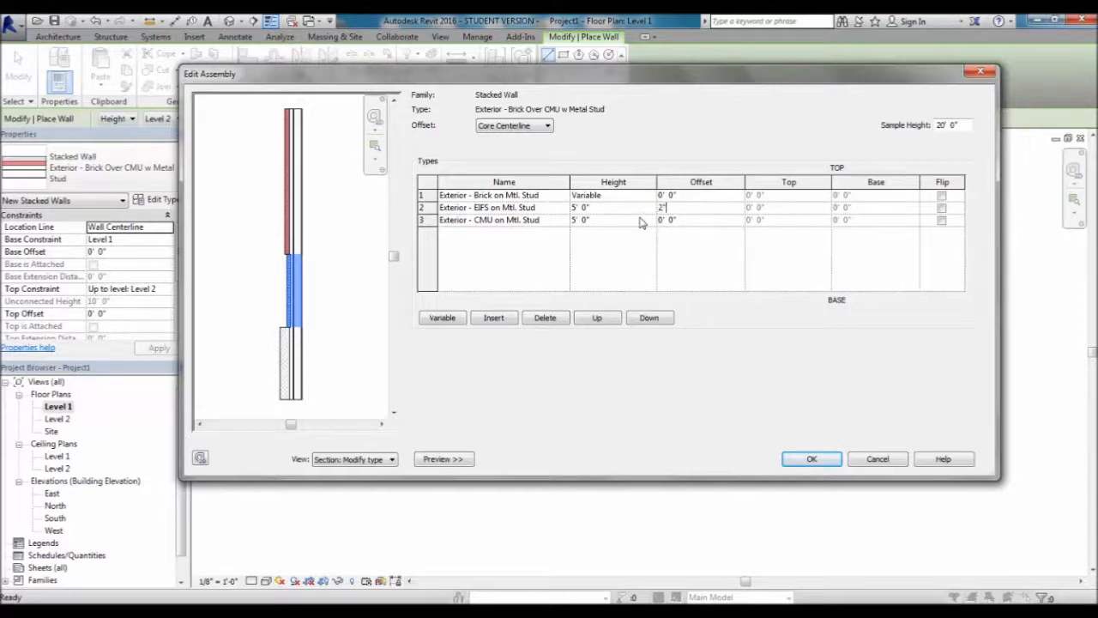
click(697, 249)
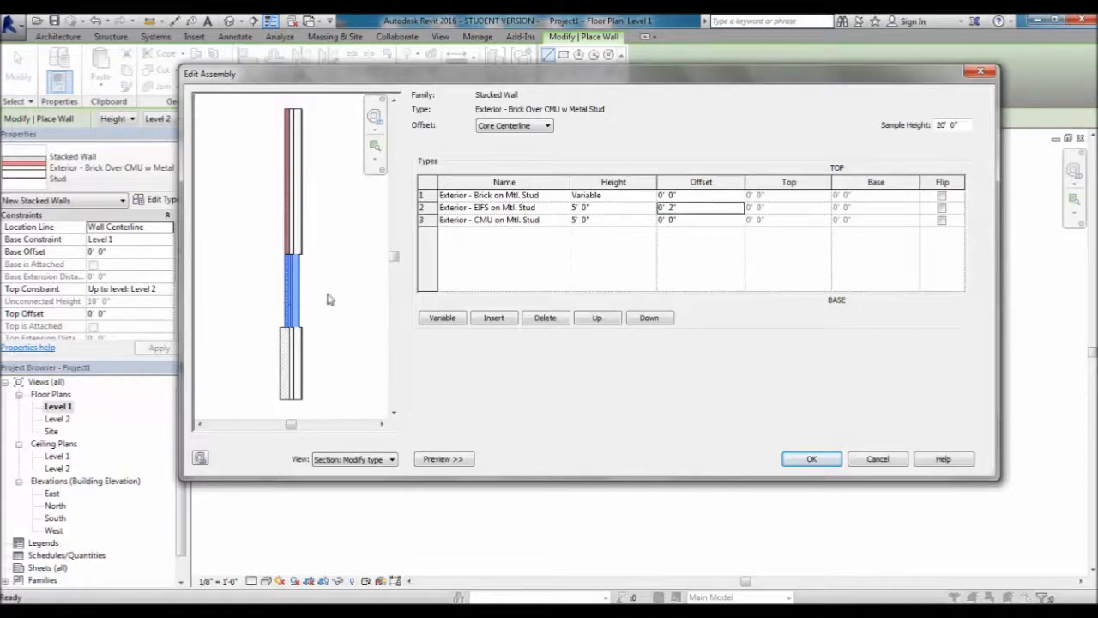
scroll(320, 291, up, 4)
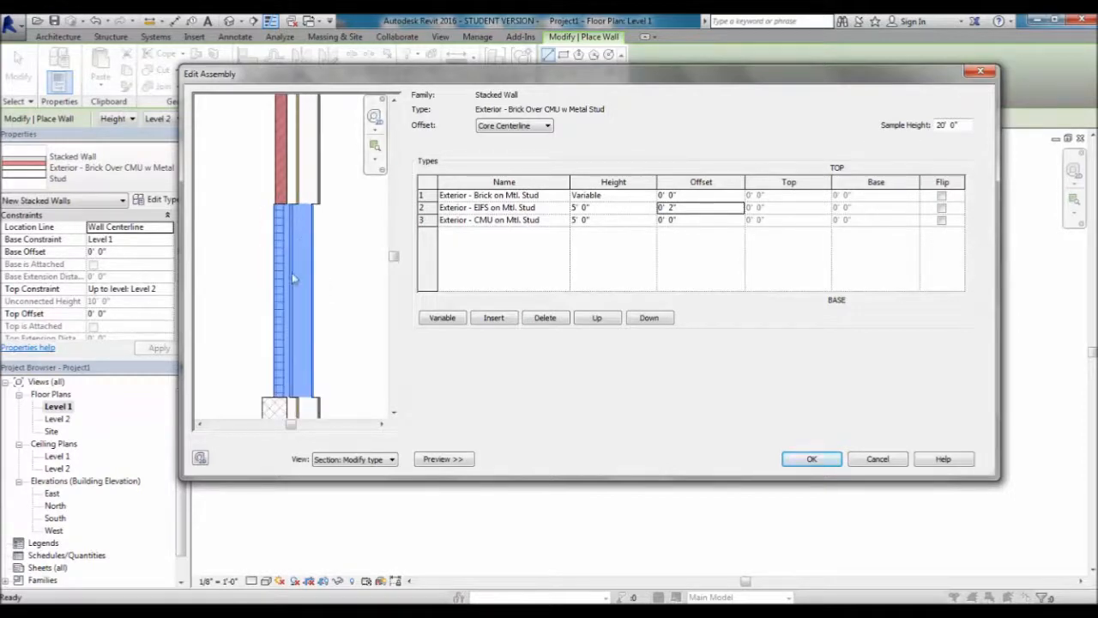
Set the offset of the middle EIFS segment back to 0.
click(683, 210)
double_click(687, 207)
drag(684, 208, 638, 214)
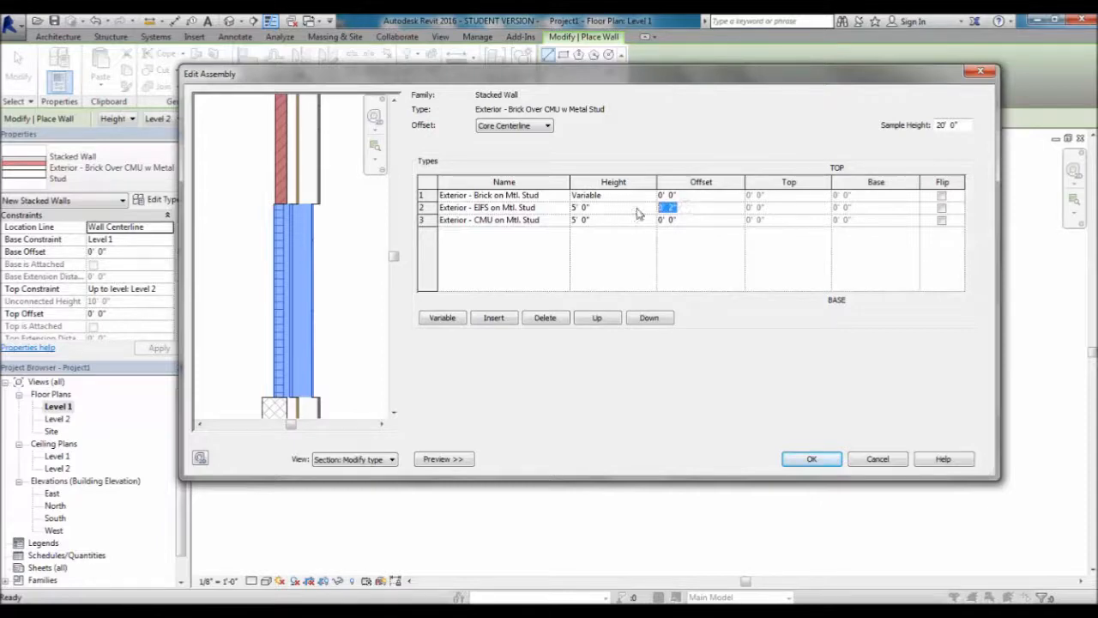
text(0)
click(688, 248)
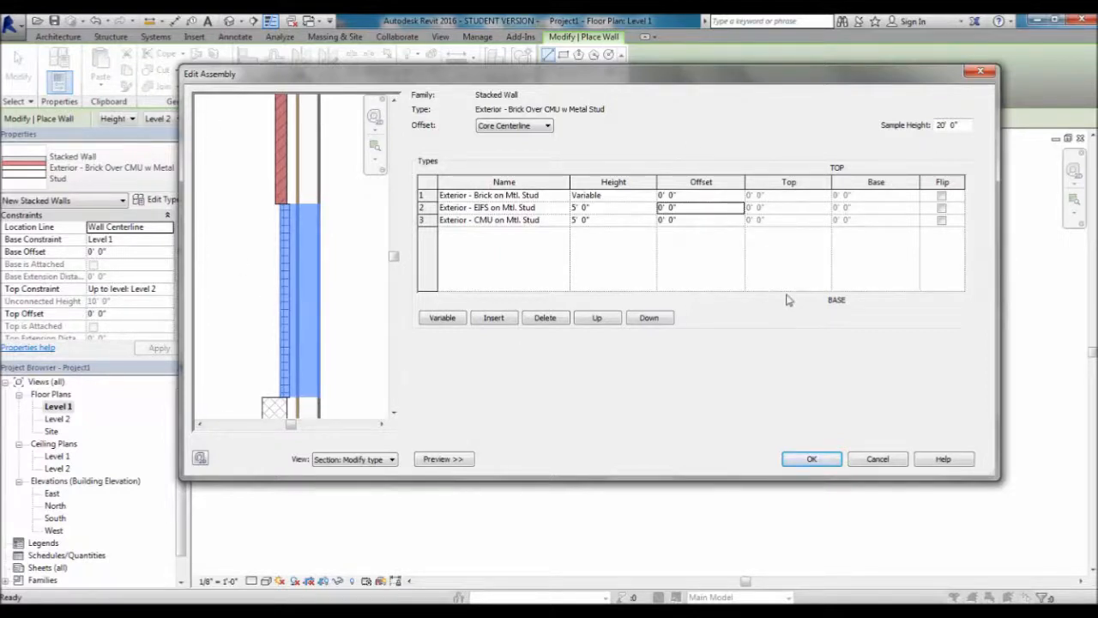
Flip the EIFS segment and flip it back, and move it above the brick segment and back down.
click(942, 209)
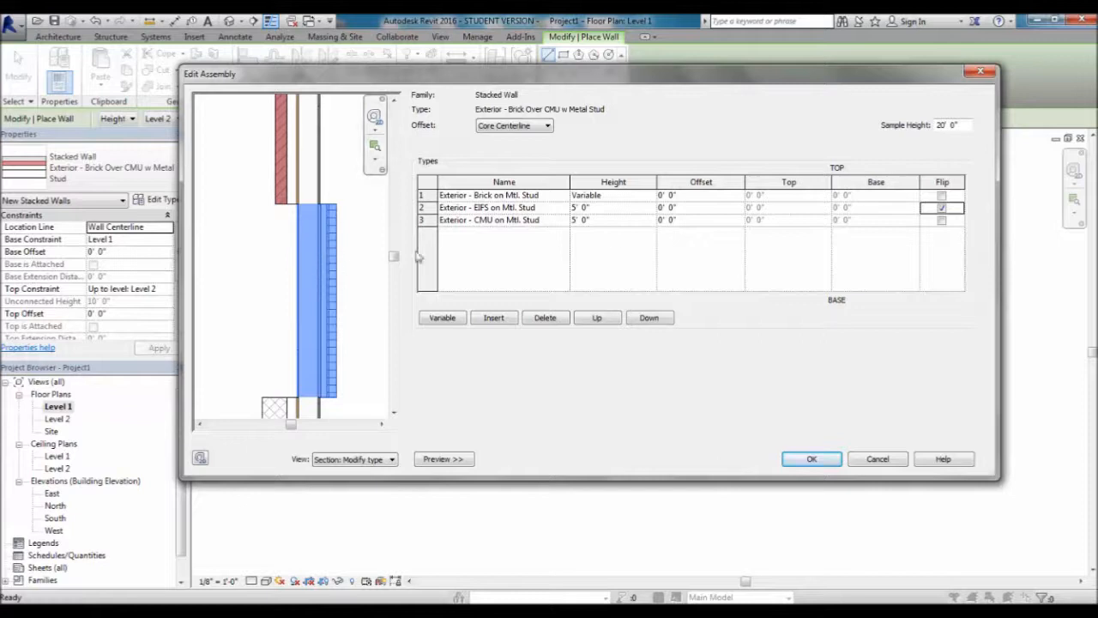
click(942, 209)
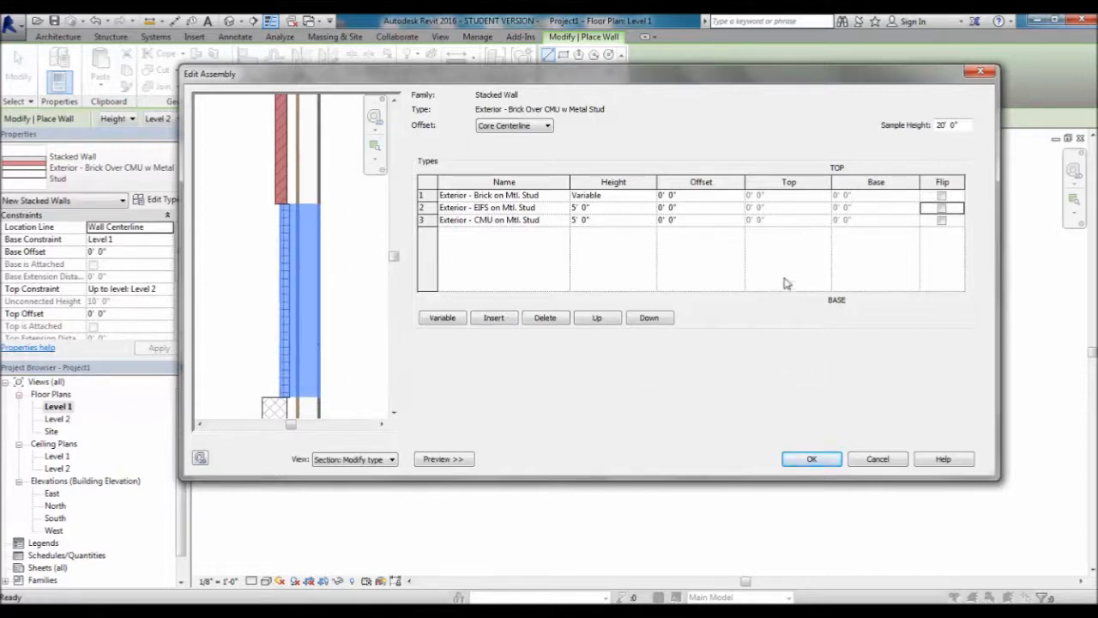
click(515, 209)
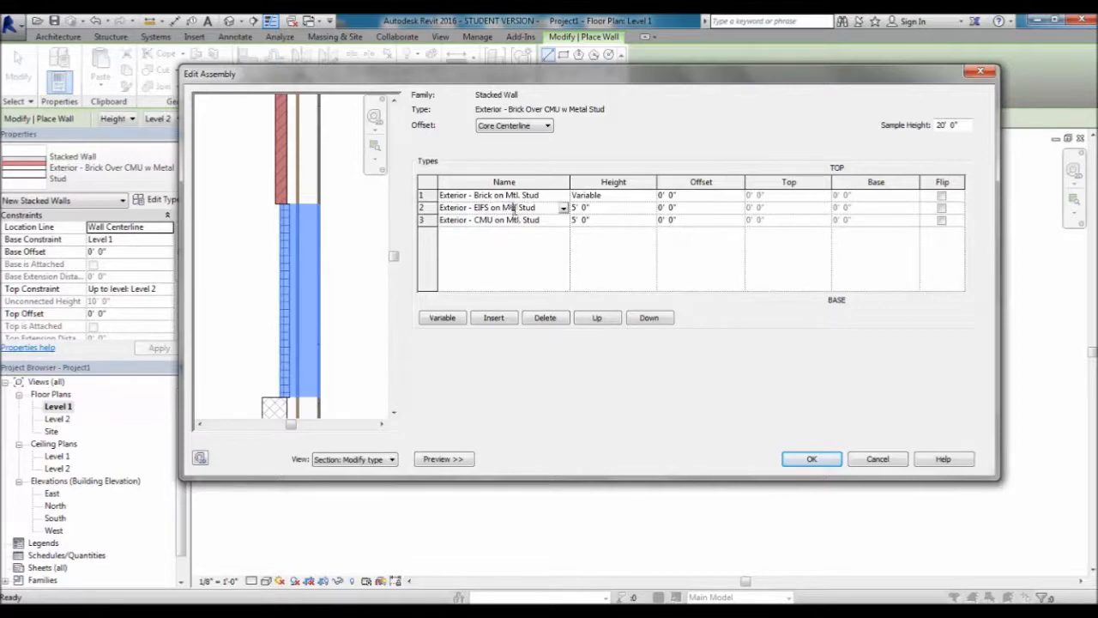
click(612, 319)
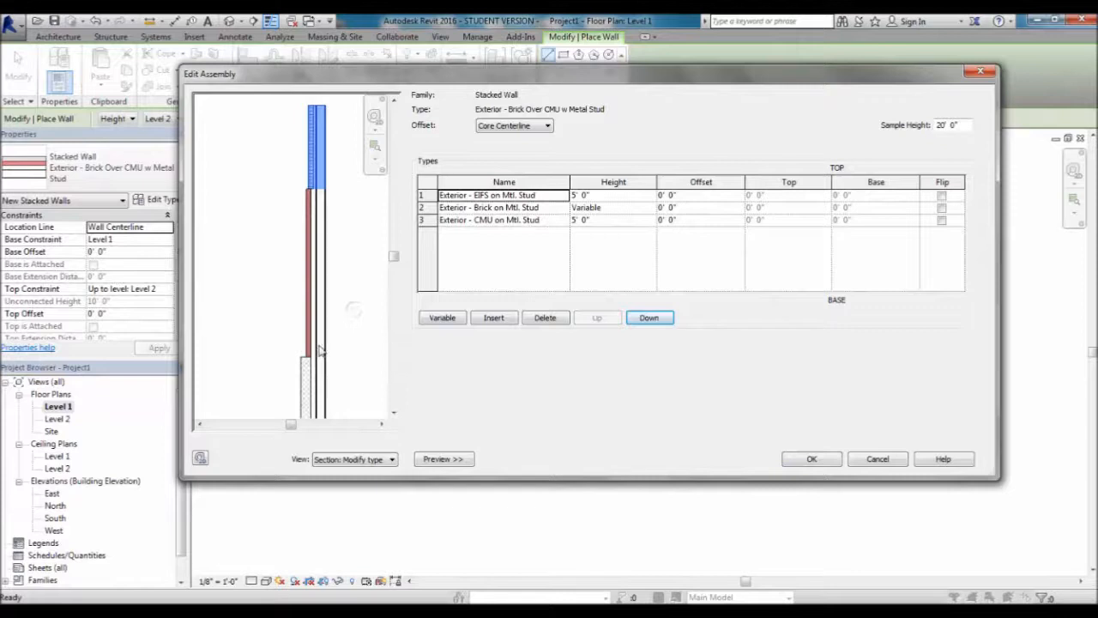
click(652, 318)
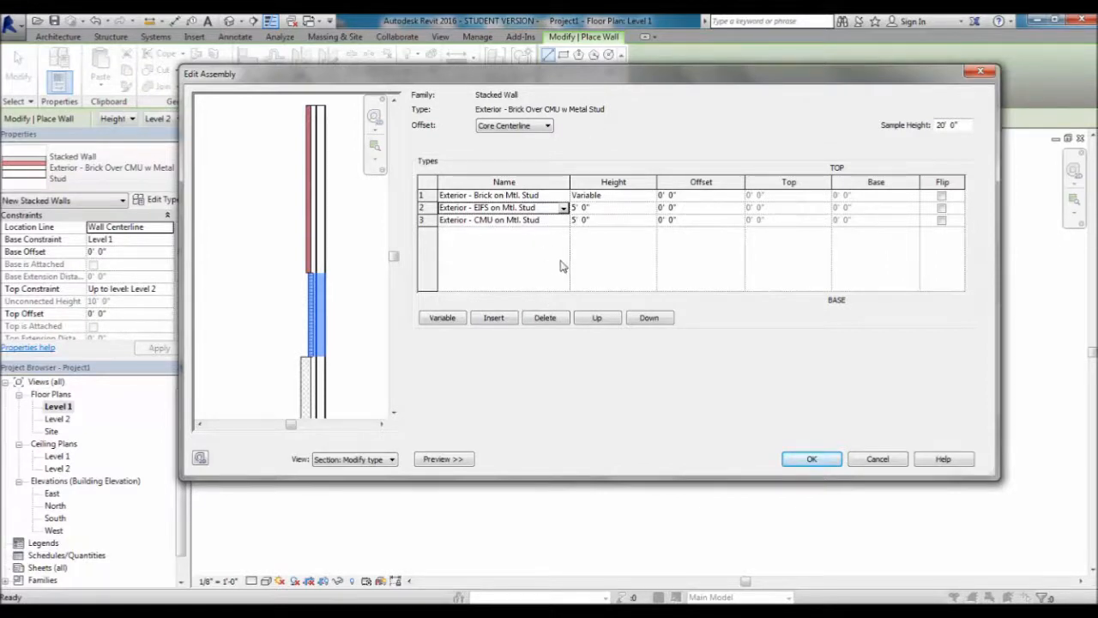
Discard the assembly edits and accept the stacked wall's type properties.
click(877, 459)
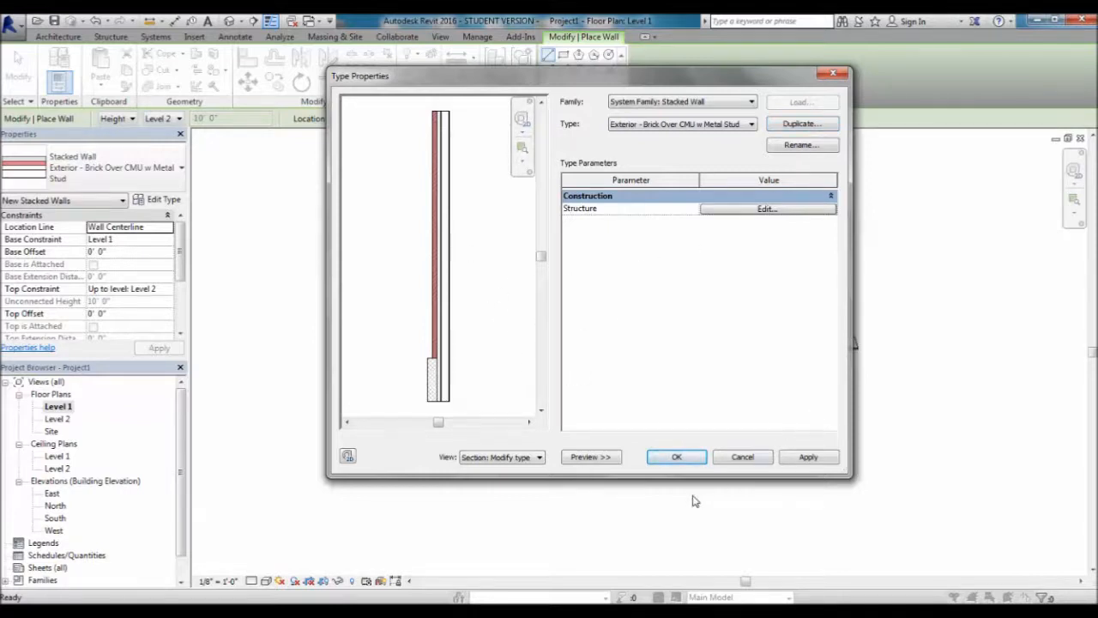
click(677, 457)
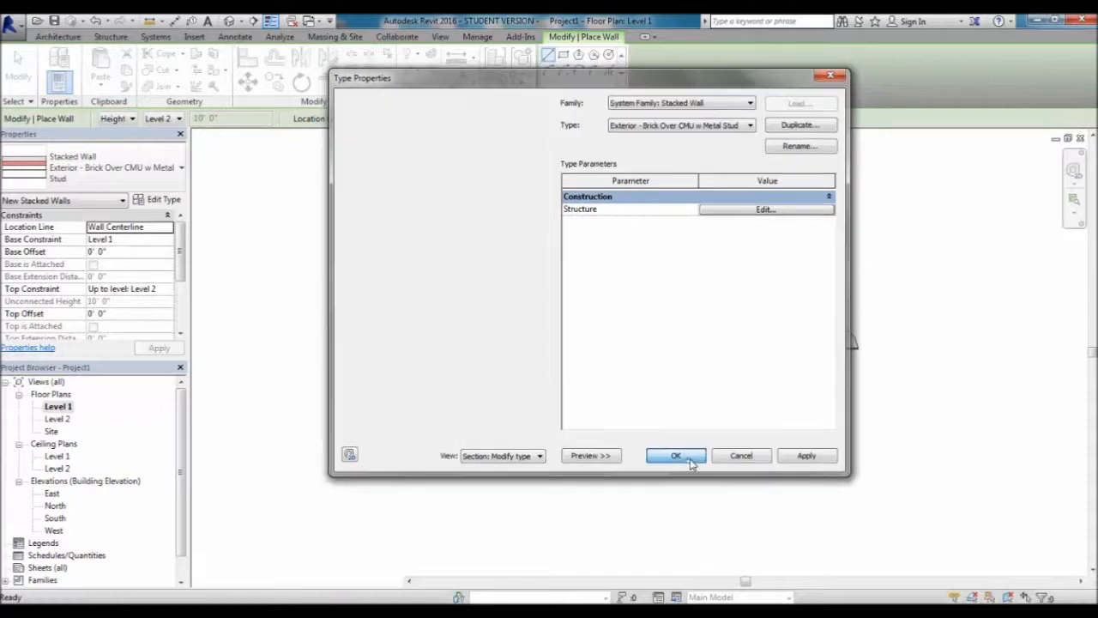
Draw one straight vertical stacked wall on the Level 1 plan, west of the existing brick wall, and end the wall command.
scroll(770, 251, down, 3)
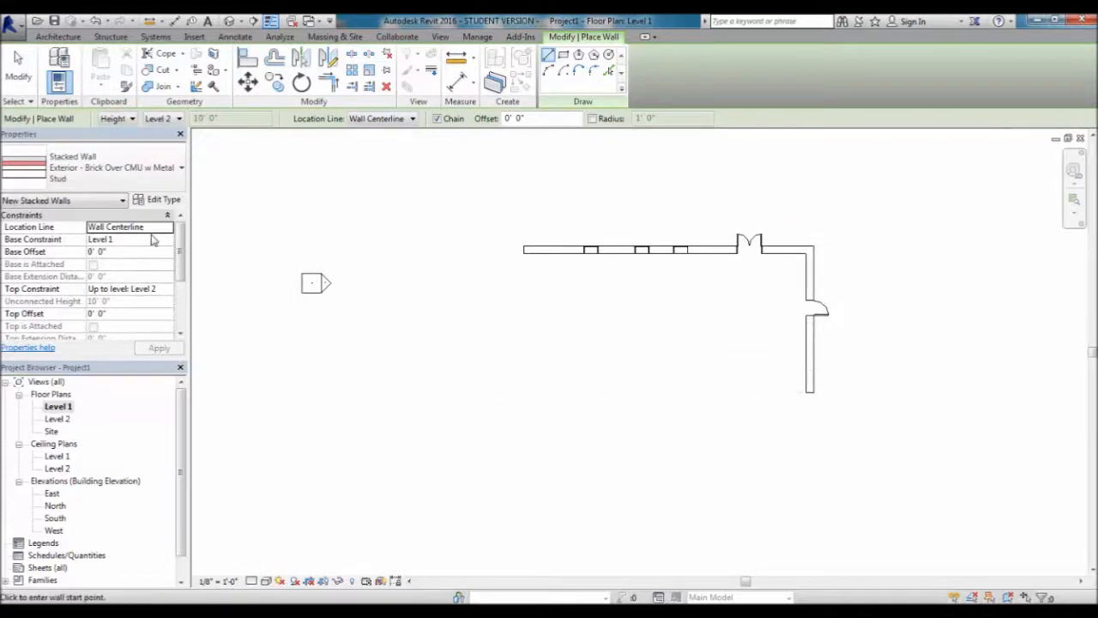
click(478, 393)
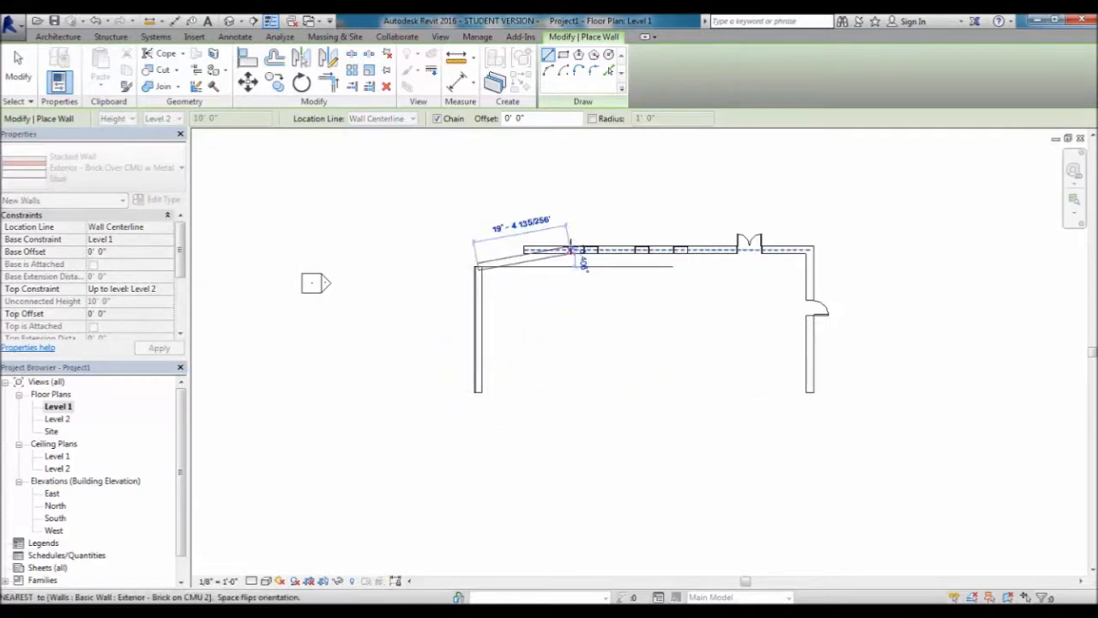
key(Escape)
key(Escape)
Examine the new stacked wall in the Level 1 plan, including its layer lines at the upper end.
scroll(479, 326, up, 5)
click(493, 274)
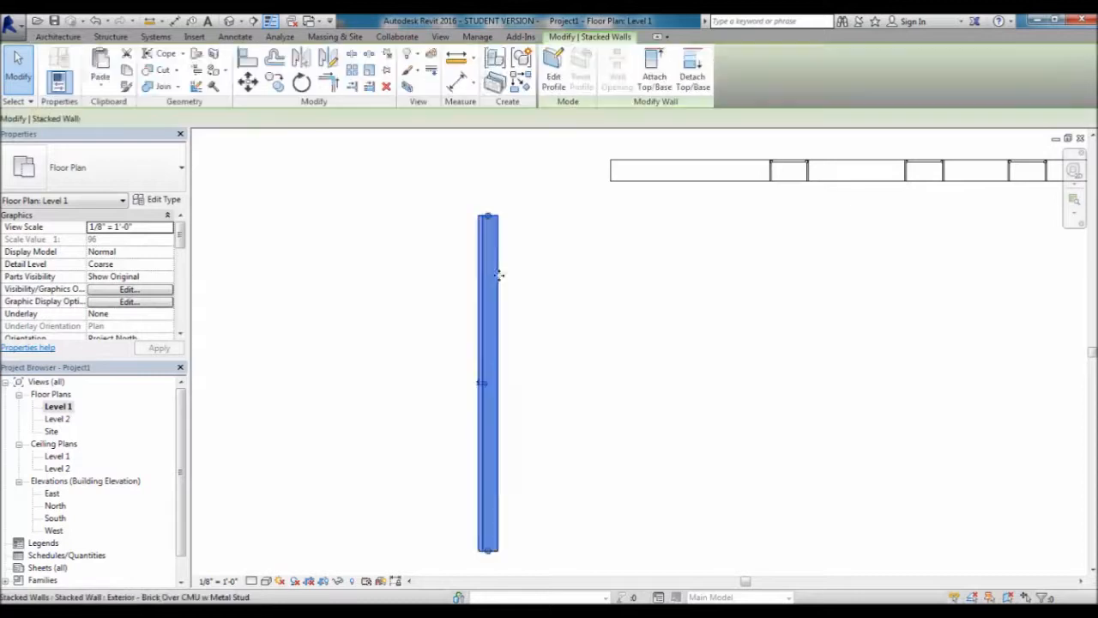
click(542, 303)
scroll(493, 265, up, 4)
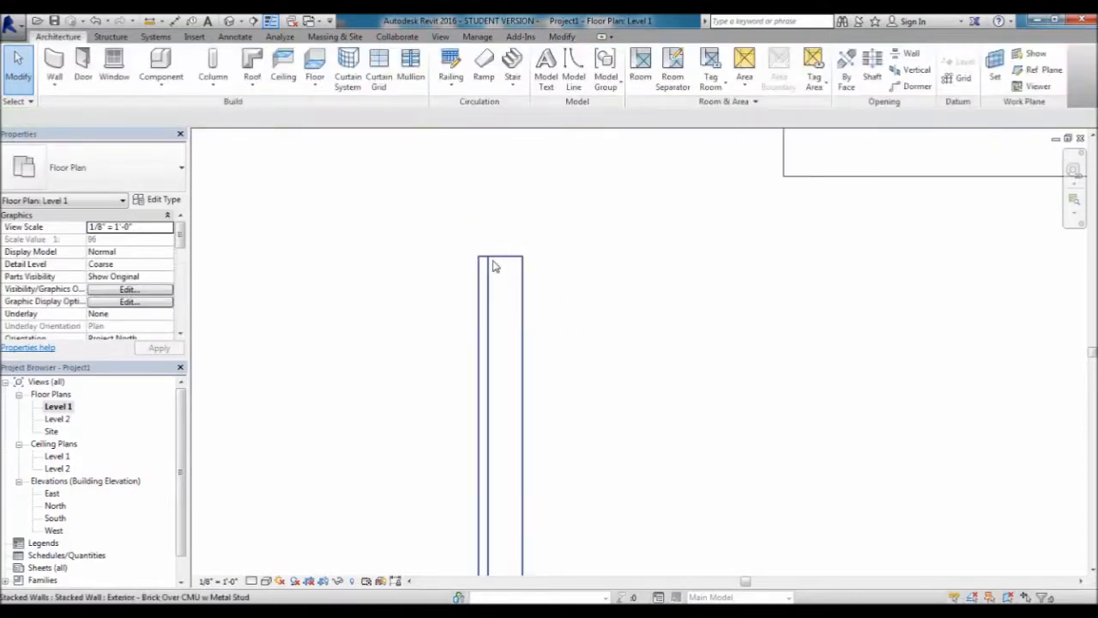
scroll(478, 301, down, 6)
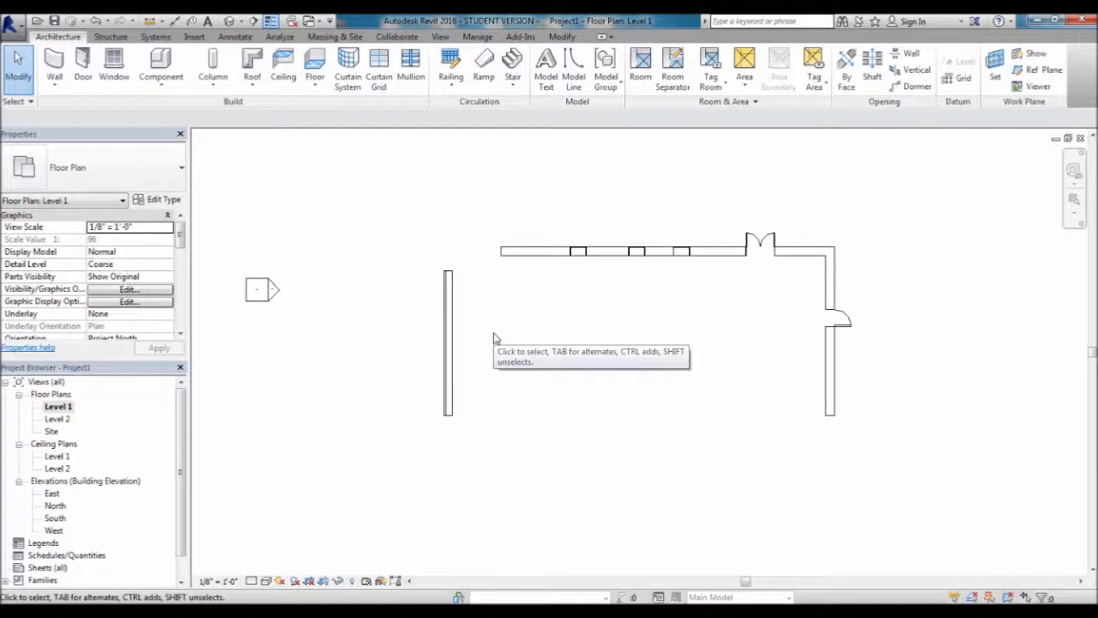
click(459, 348)
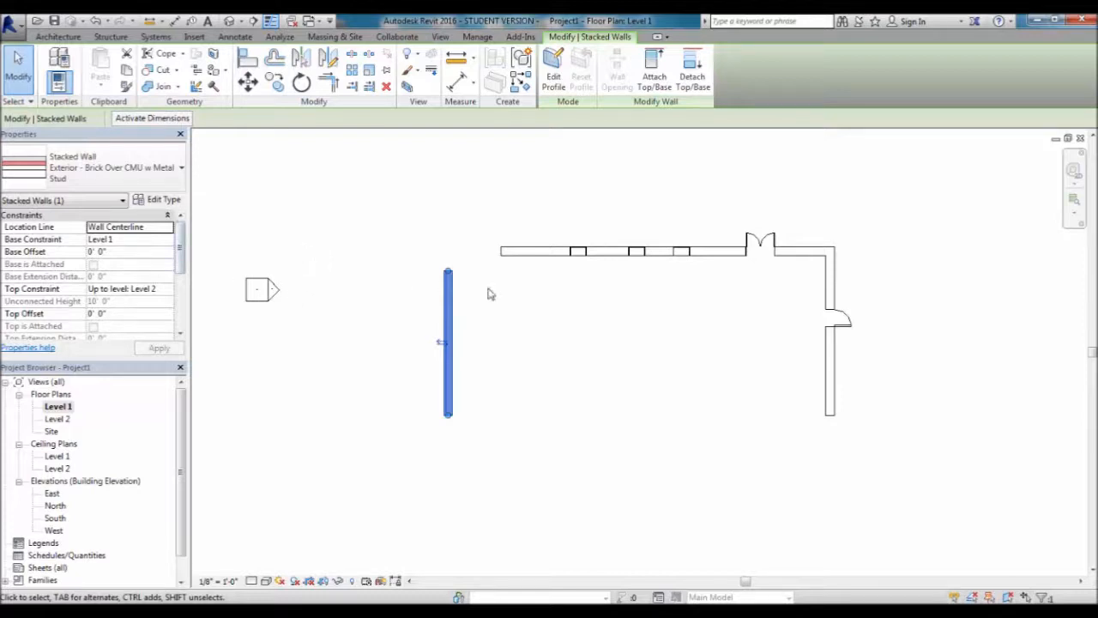
click(523, 302)
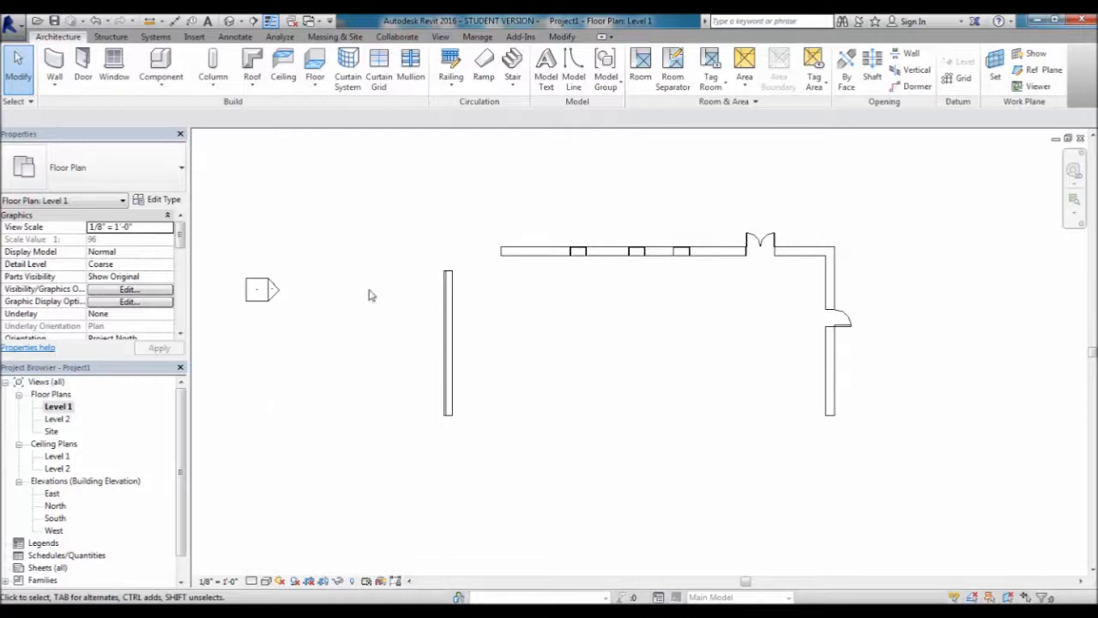
middle_drag(382, 297, 310, 351)
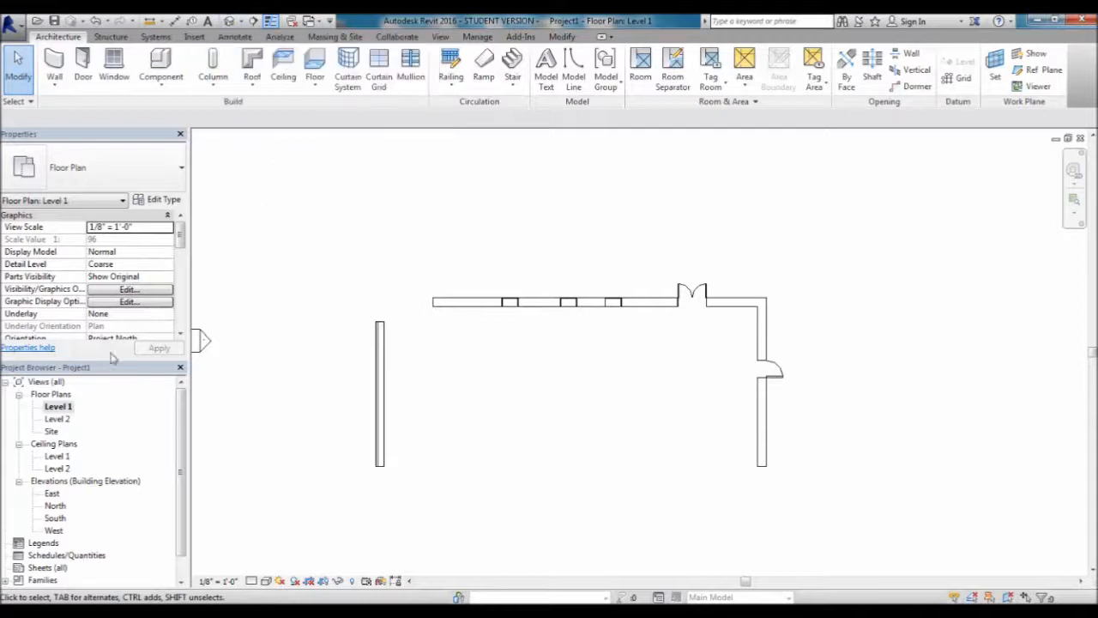
Open the default 3D view to inspect the walls and expand the 3D Views branch of the project browser.
click(443, 39)
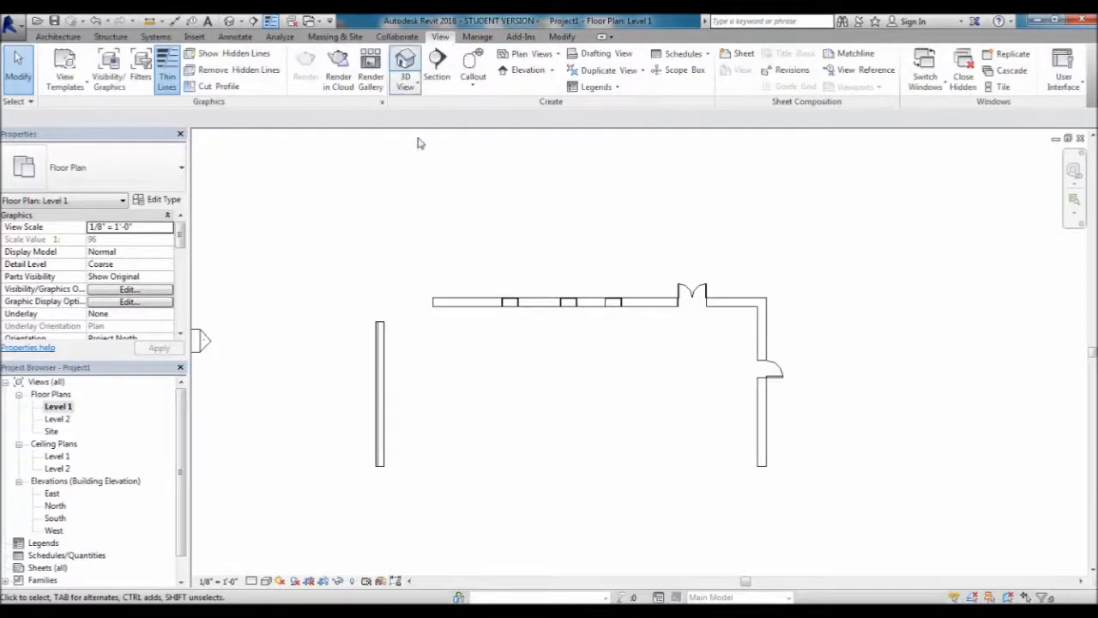
click(405, 65)
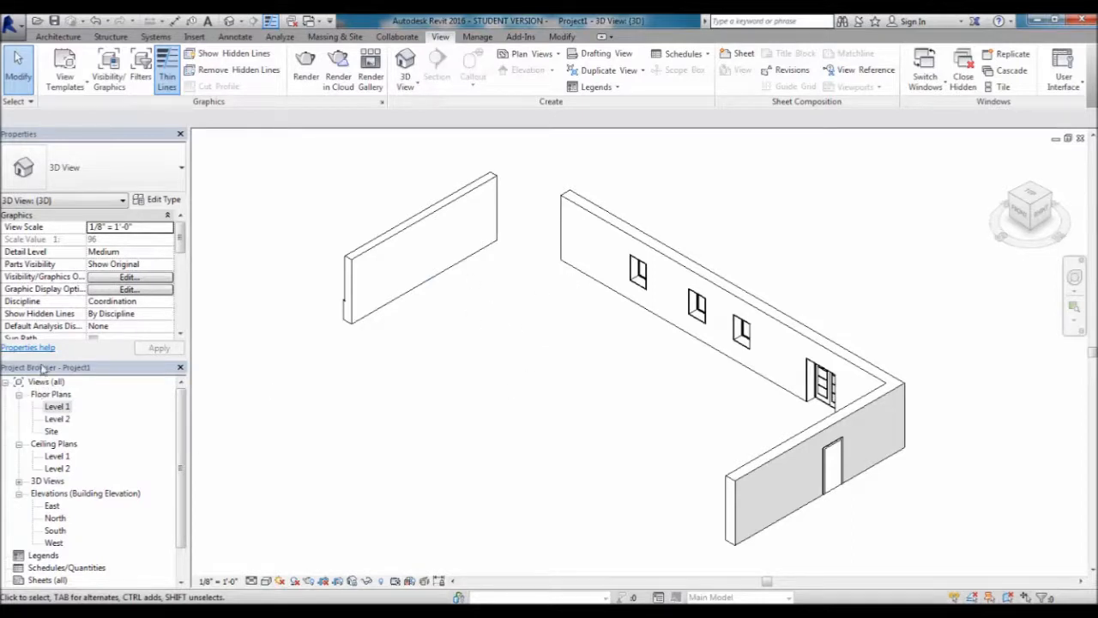
click(19, 483)
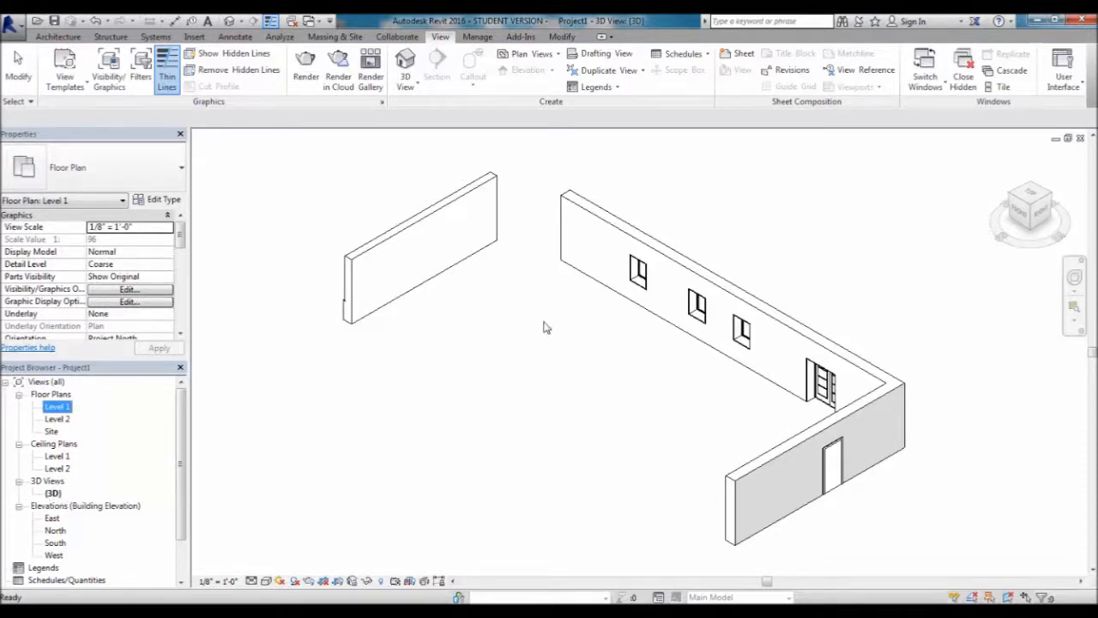
click(542, 341)
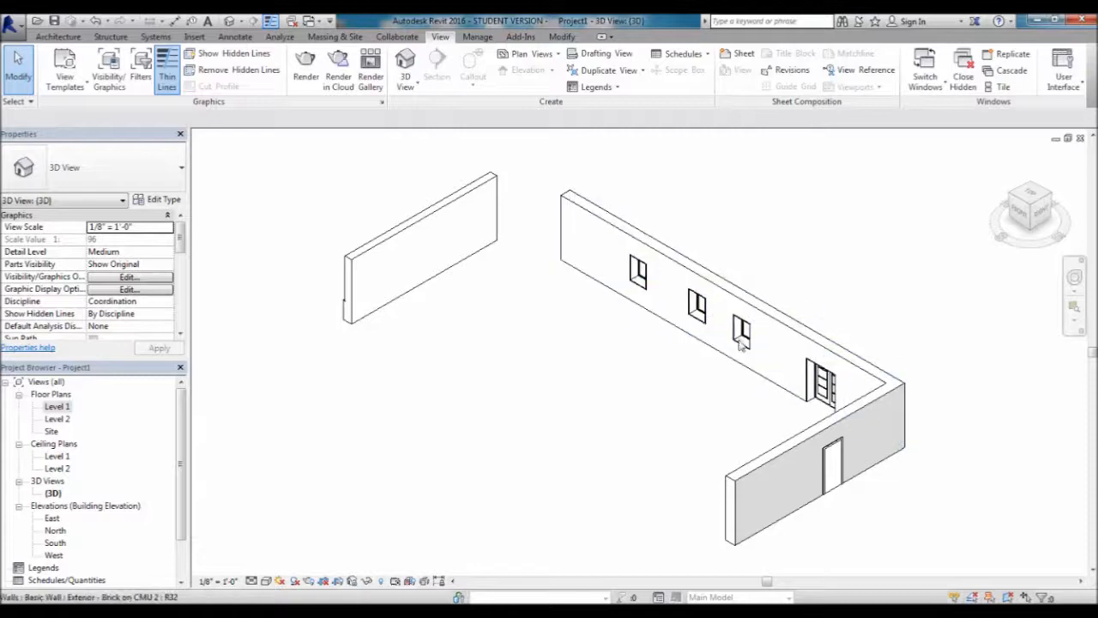
scroll(677, 313, up, 5)
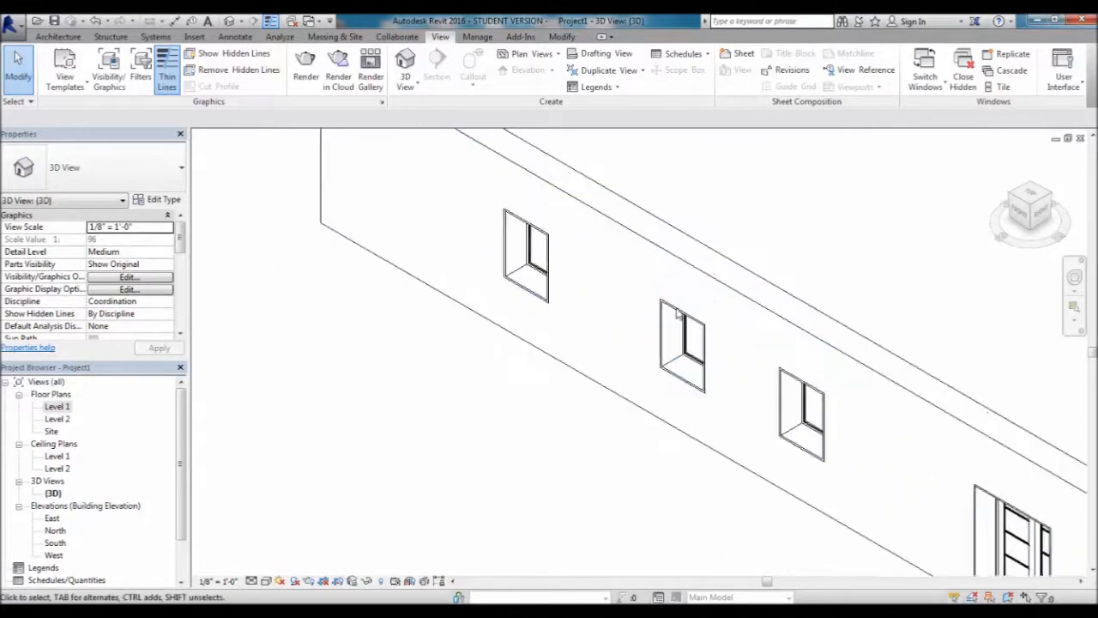
scroll(666, 305, down, 6)
scroll(464, 251, up, 3)
scroll(603, 358, down, 4)
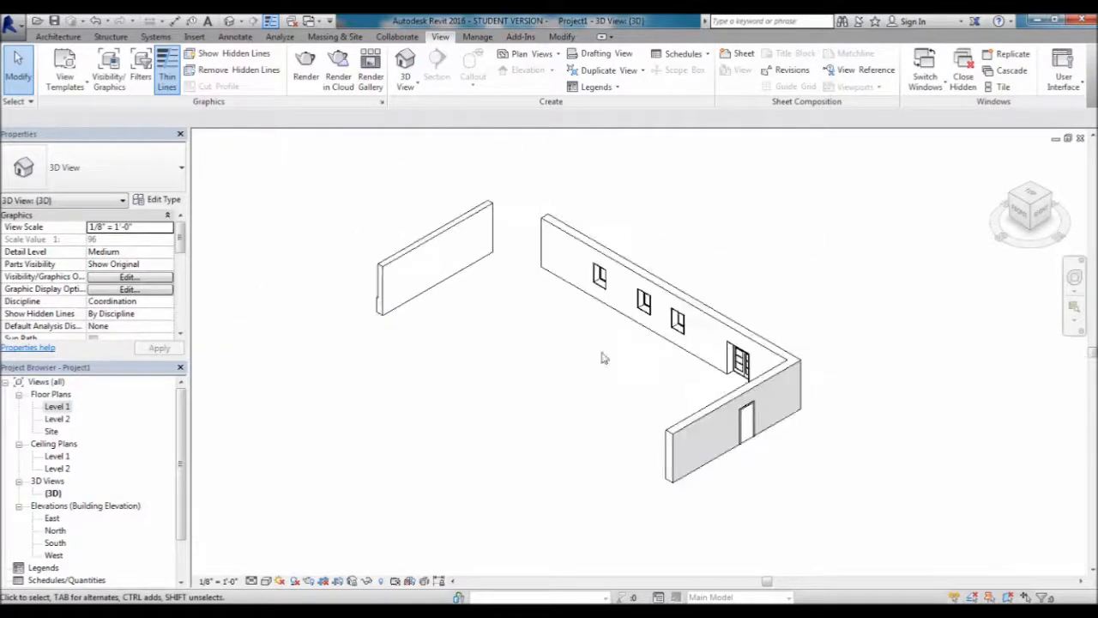
Examine the walls in 3D from several sides, ending at the exterior face of the stacked wall.
middle_drag(666, 322, 654, 360)
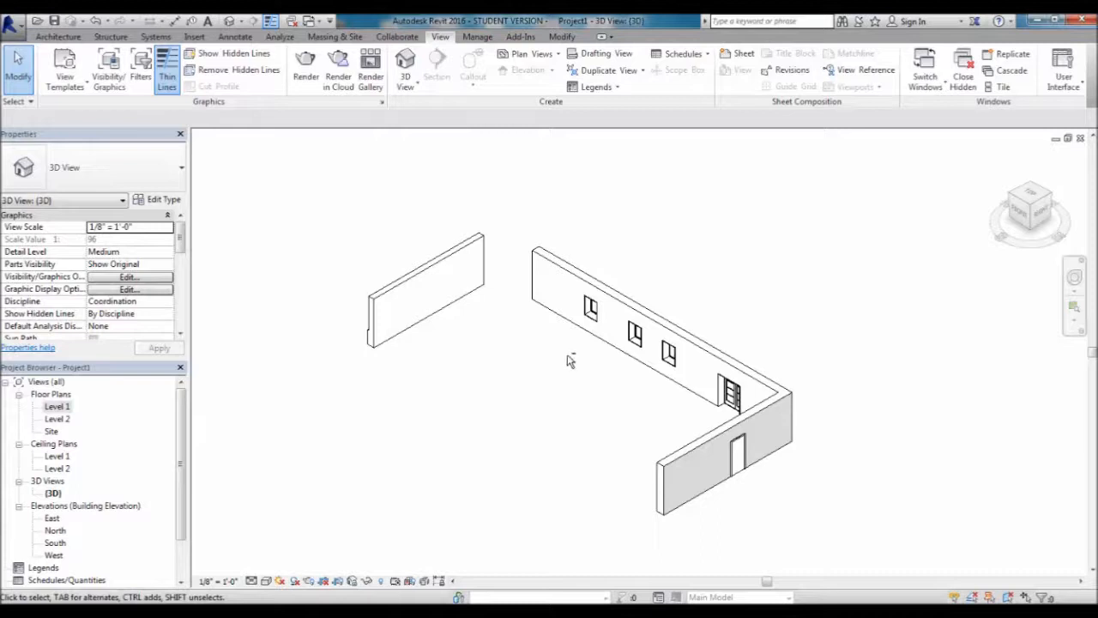
shift+middle_drag(532, 357, 546, 363)
shift+middle_drag(583, 382, 454, 429)
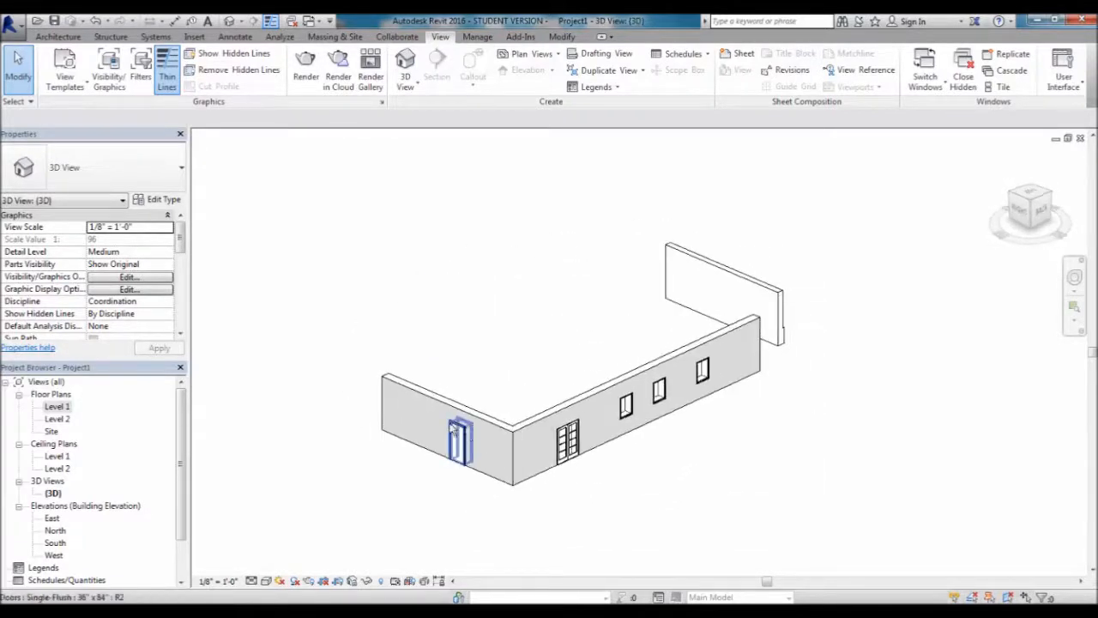
shift+middle_drag(563, 293, 338, 326)
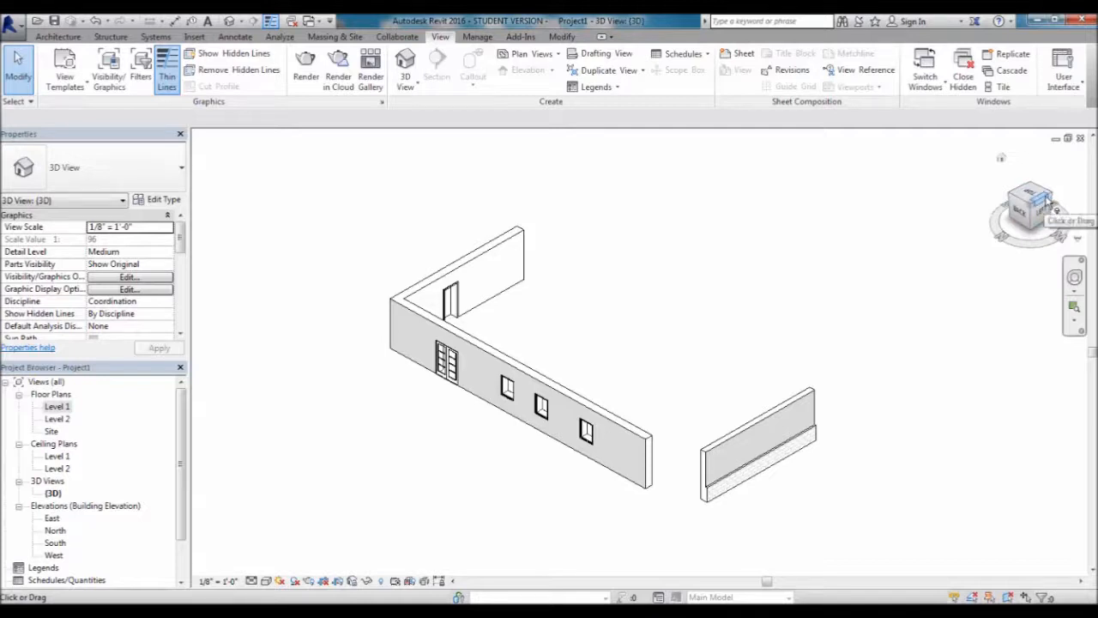
mouse_move(1046, 206)
mouse_down()
mouse_move(1000, 227)
mouse_move(1012, 243)
mouse_move(1003, 268)
mouse_up()
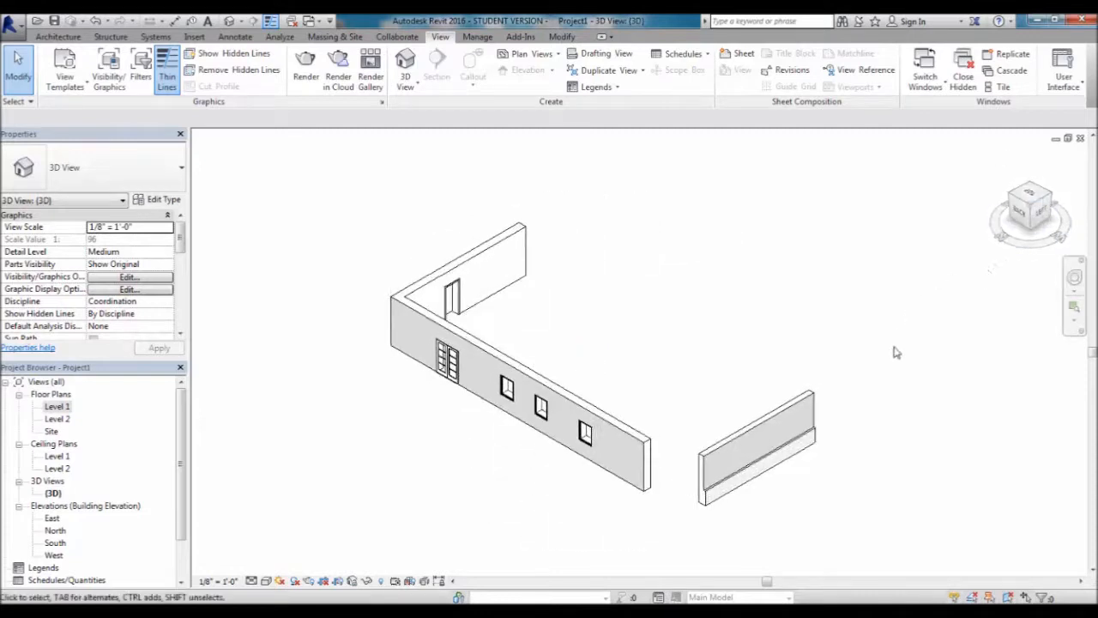
click(1033, 204)
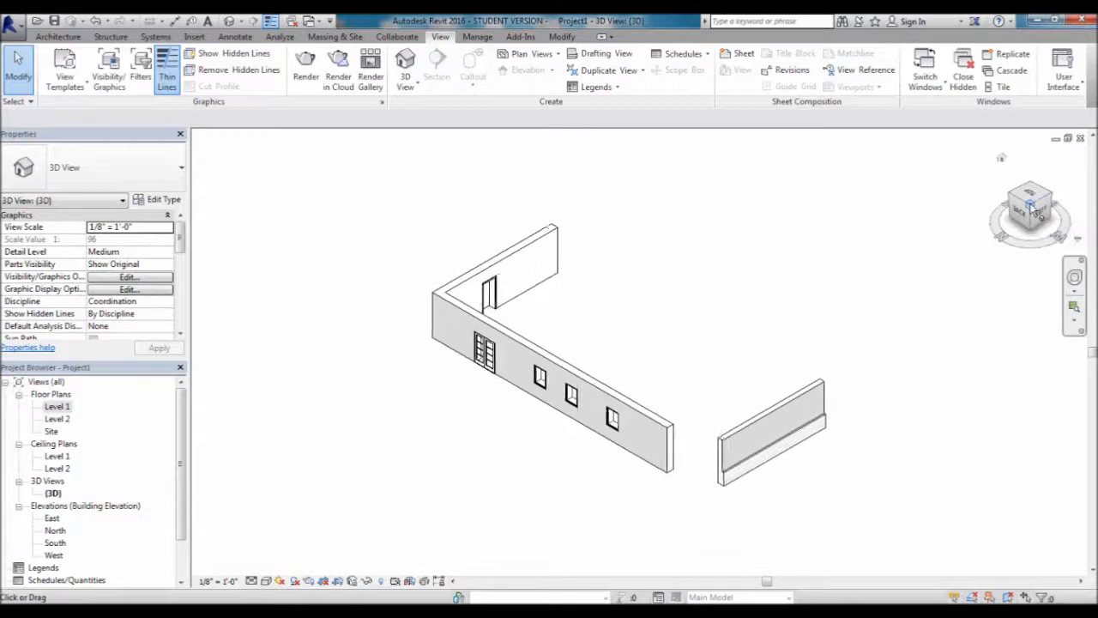
click(1025, 203)
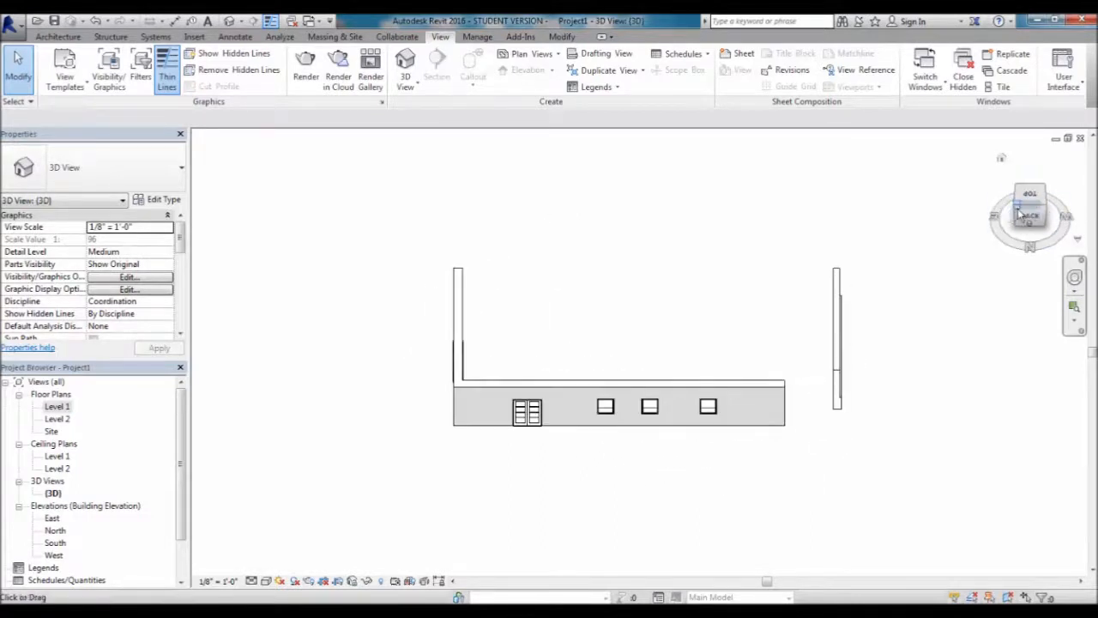
click(1015, 210)
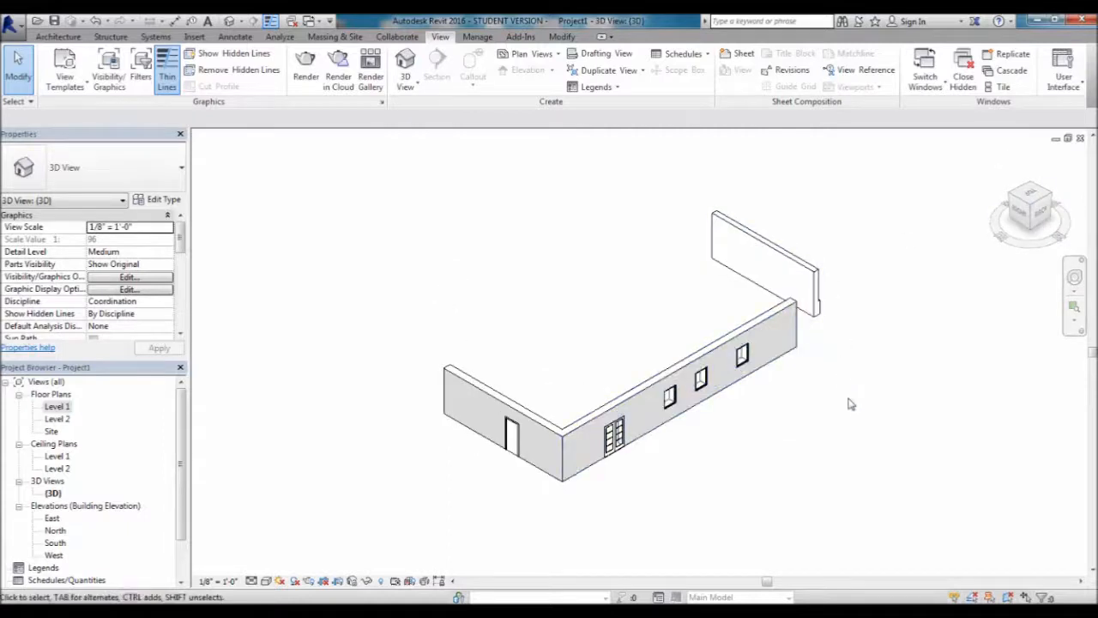
shift+middle_drag(784, 412, 687, 521)
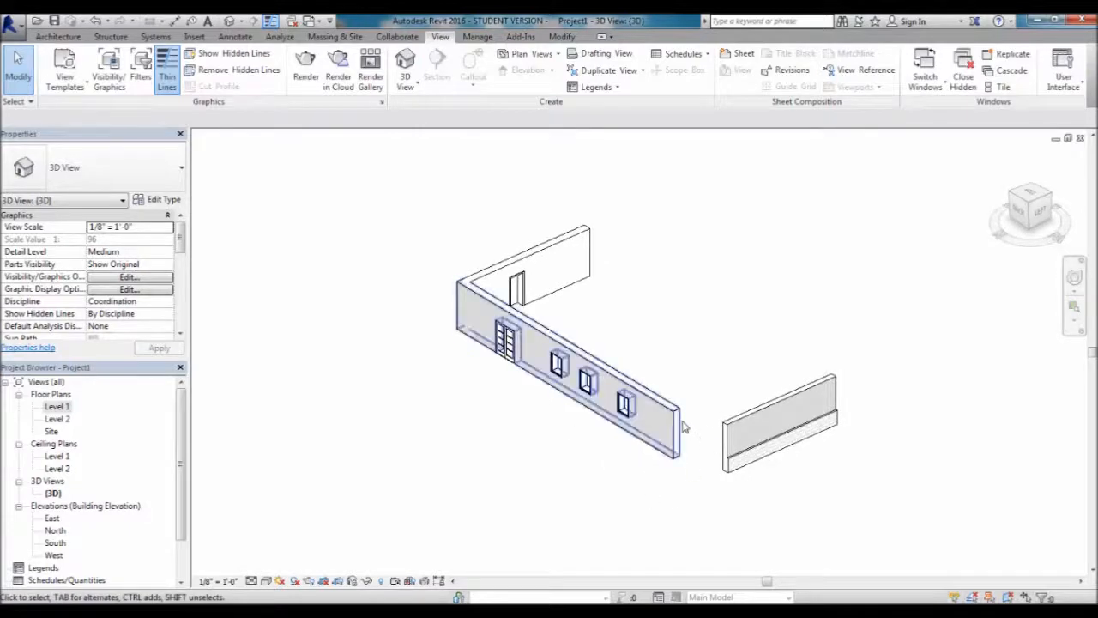
Inspect the stacked wall's brick and CMU surface patterns up close and compare them with the adjacent brick wall.
scroll(699, 493, up, 3)
scroll(717, 480, up, 2)
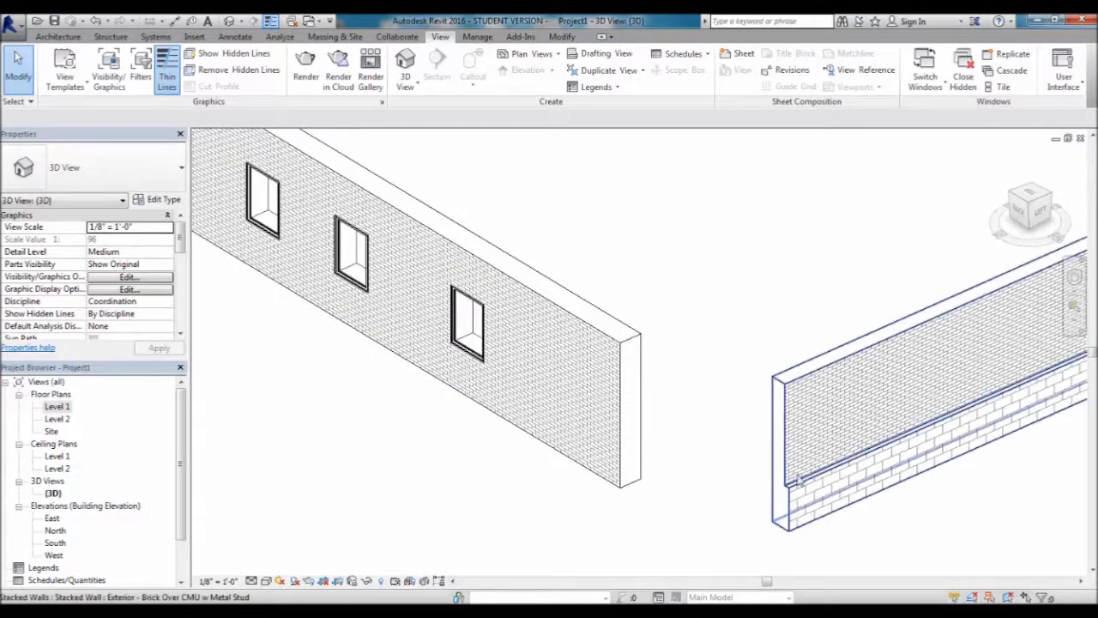
mouse_move(635, 429)
middle_down()
mouse_move(585, 345)
mouse_move(495, 297)
middle_up()
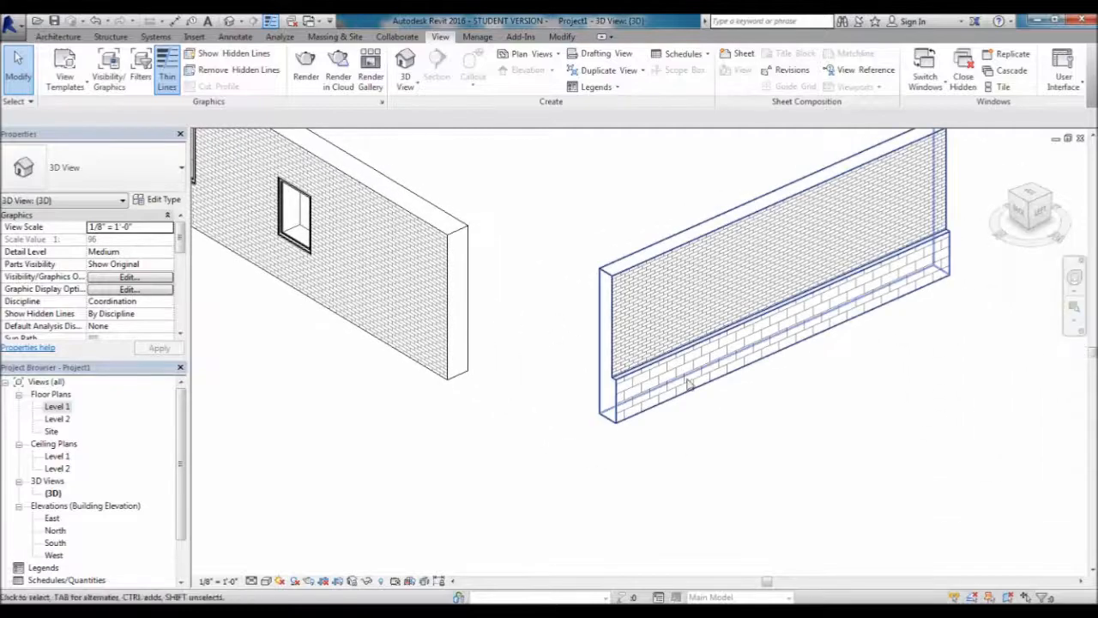
middle_drag(689, 383, 752, 474)
scroll(686, 539, up, 2)
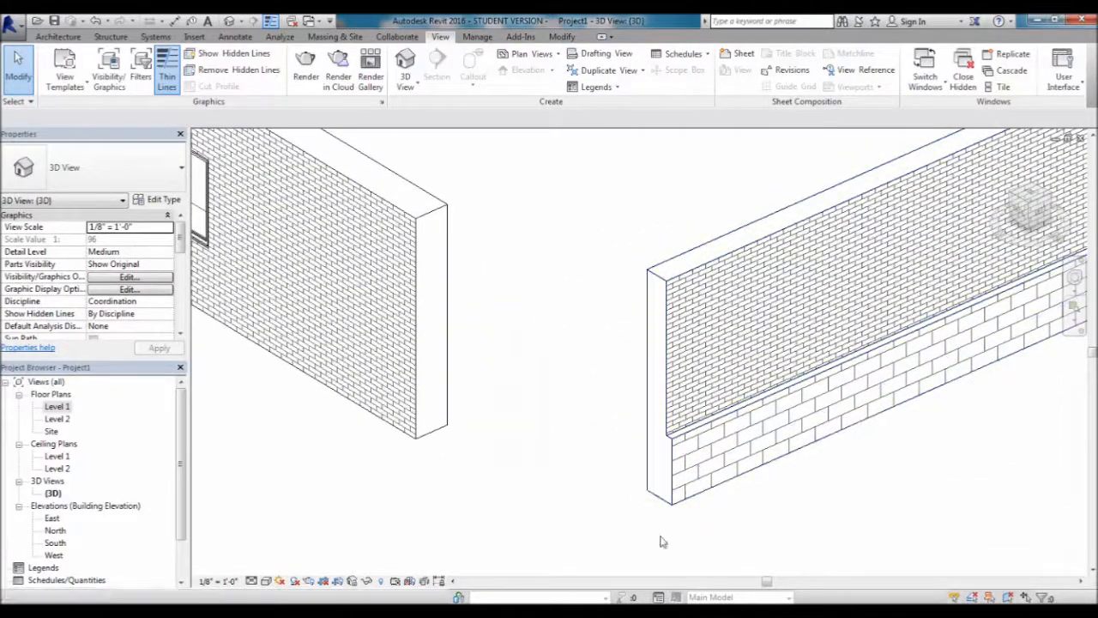
scroll(569, 520, down, 1)
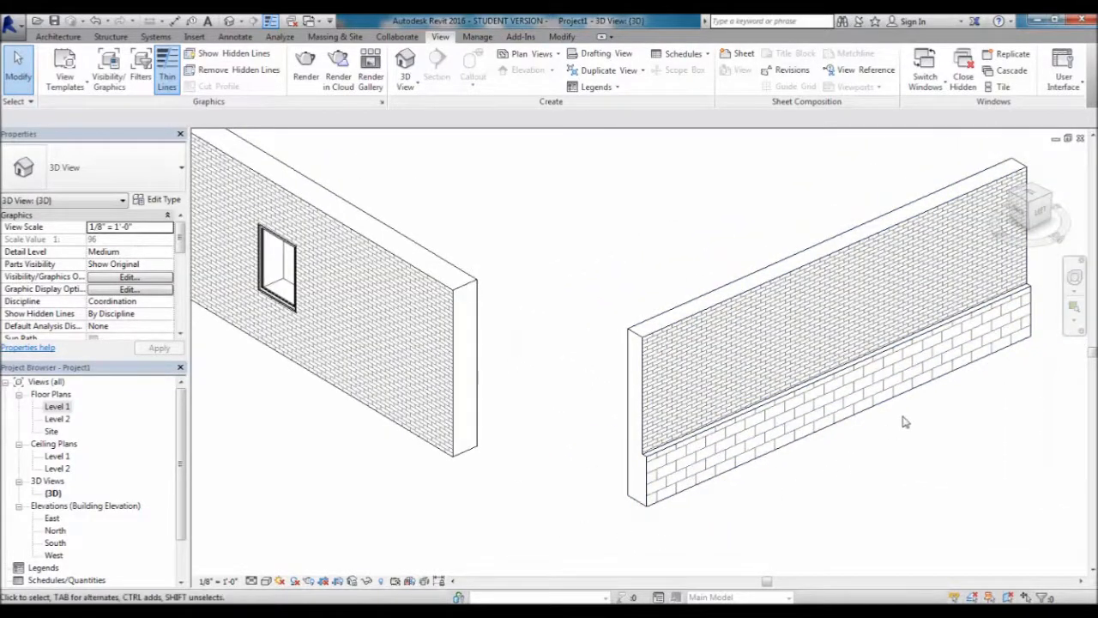
scroll(905, 421, down, 2)
scroll(365, 210, up, 3)
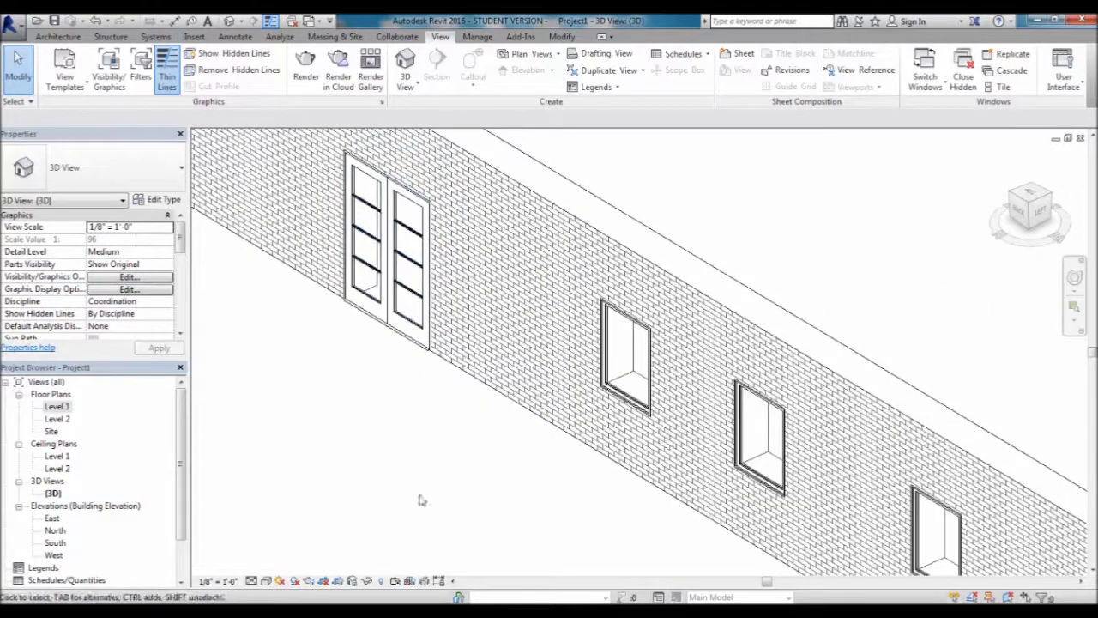
scroll(360, 360, down, 3)
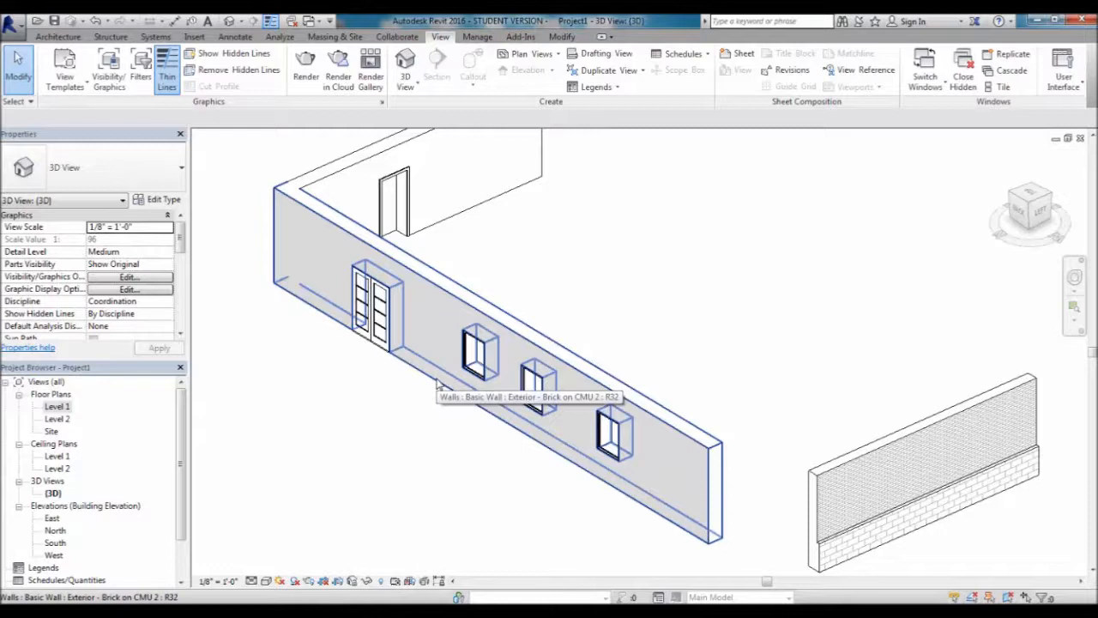
middle_drag(706, 372, 648, 337)
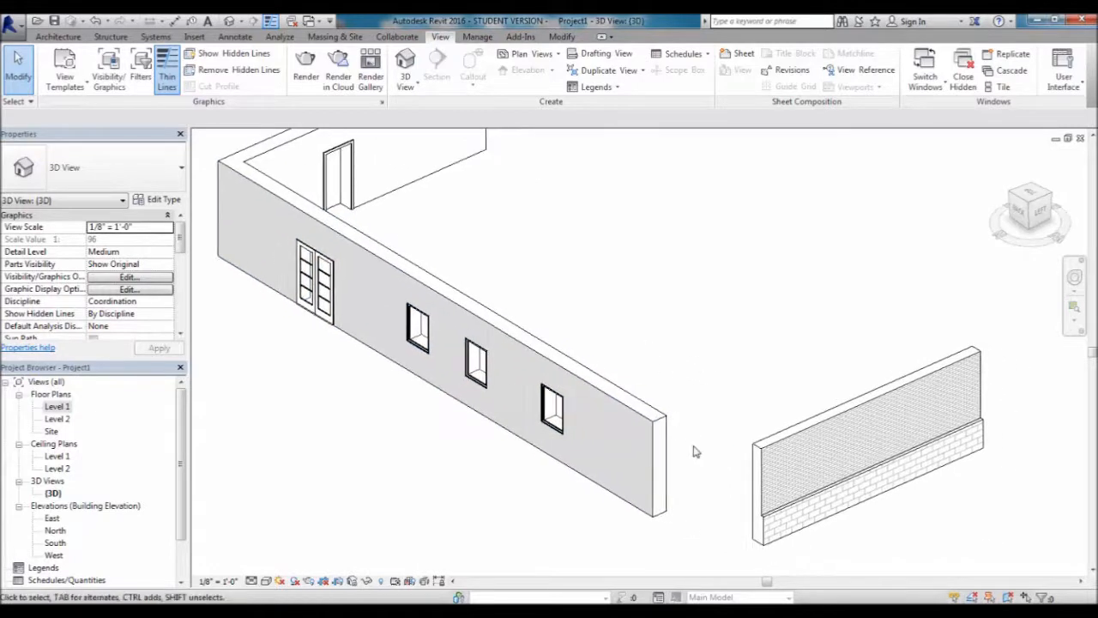
Break up the stacked wall into its separate component walls.
click(768, 502)
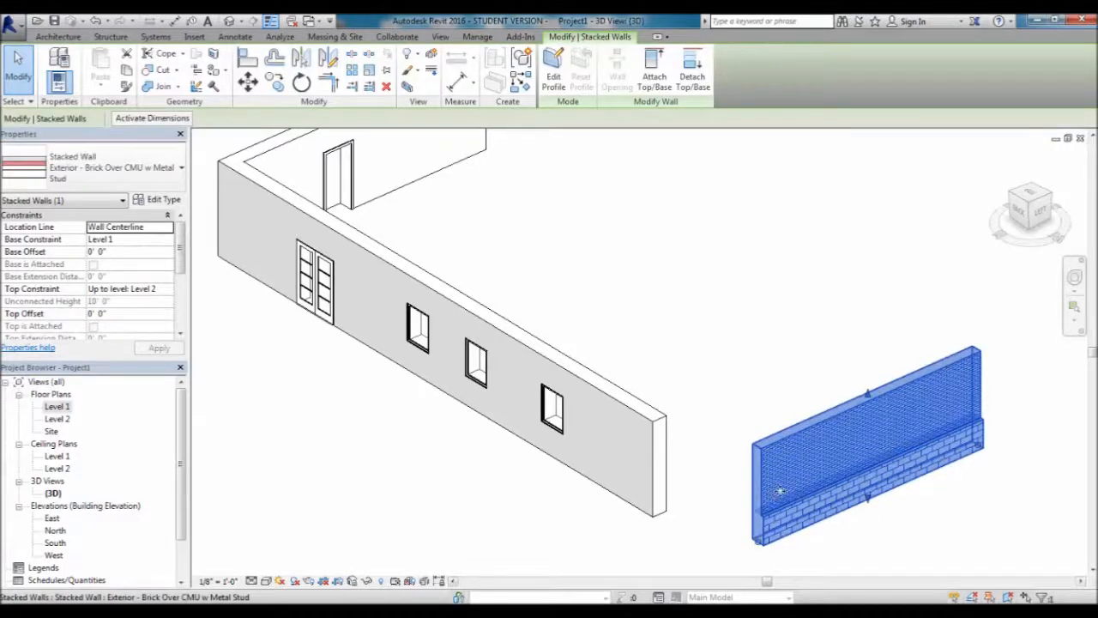
right_click(773, 502)
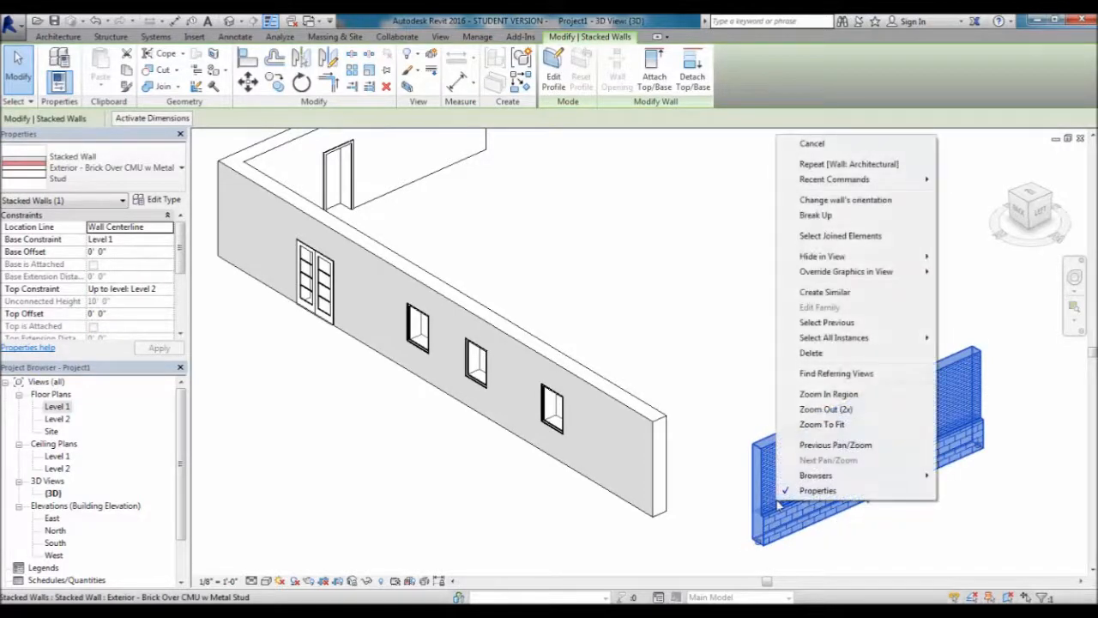
click(834, 216)
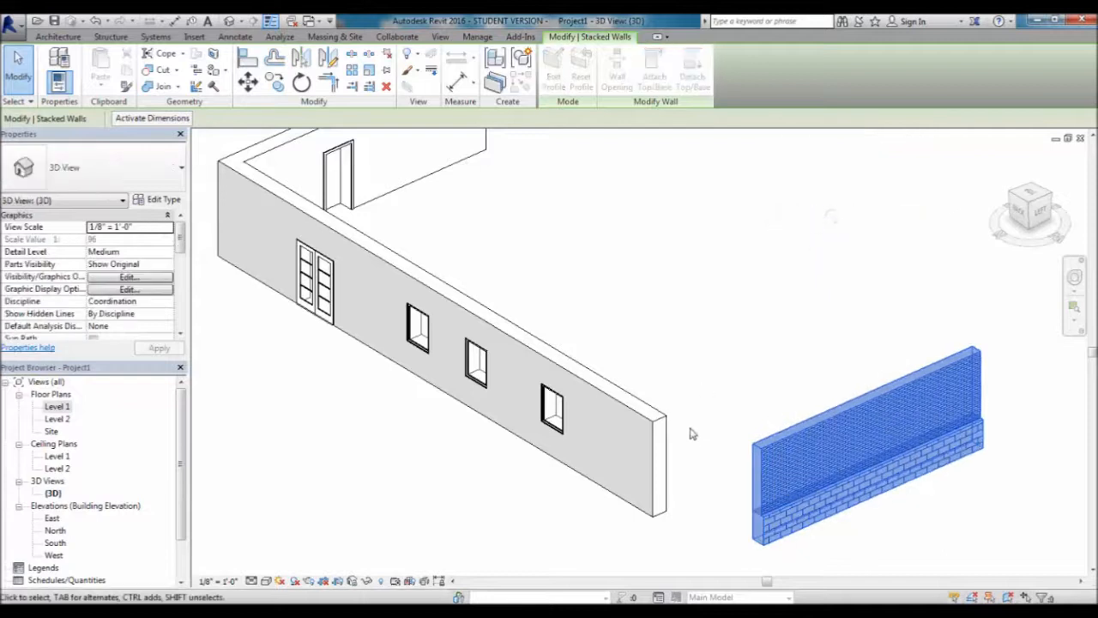
Select the CMU base and the upper brick wall in turn to inspect their individual properties, and examine the joint between them.
click(767, 539)
click(766, 539)
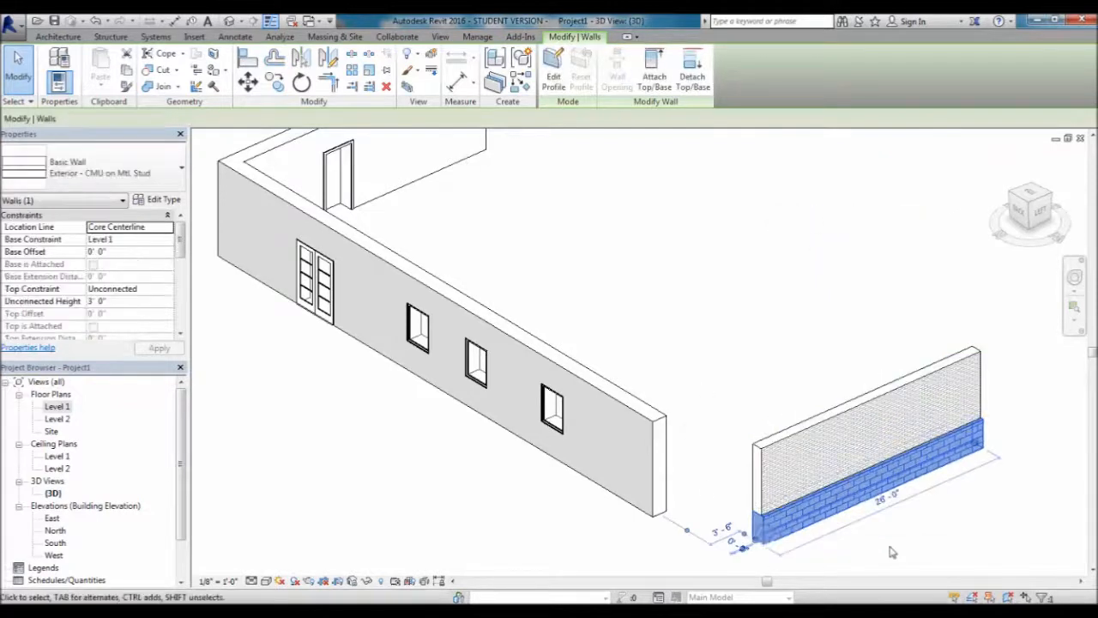
click(785, 482)
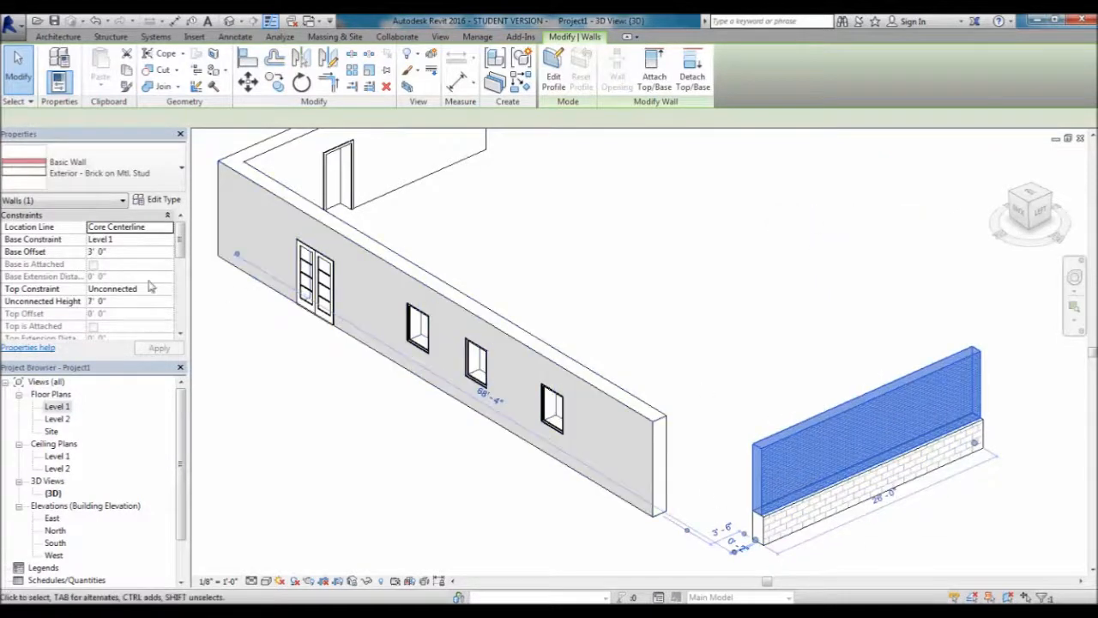
key(Escape)
click(767, 525)
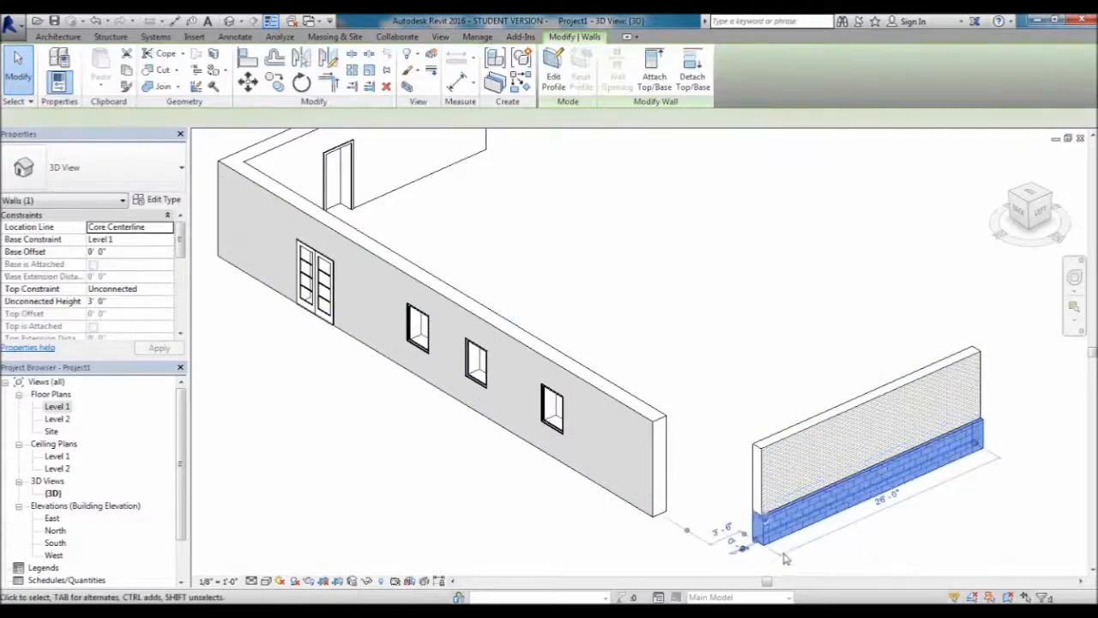
click(762, 452)
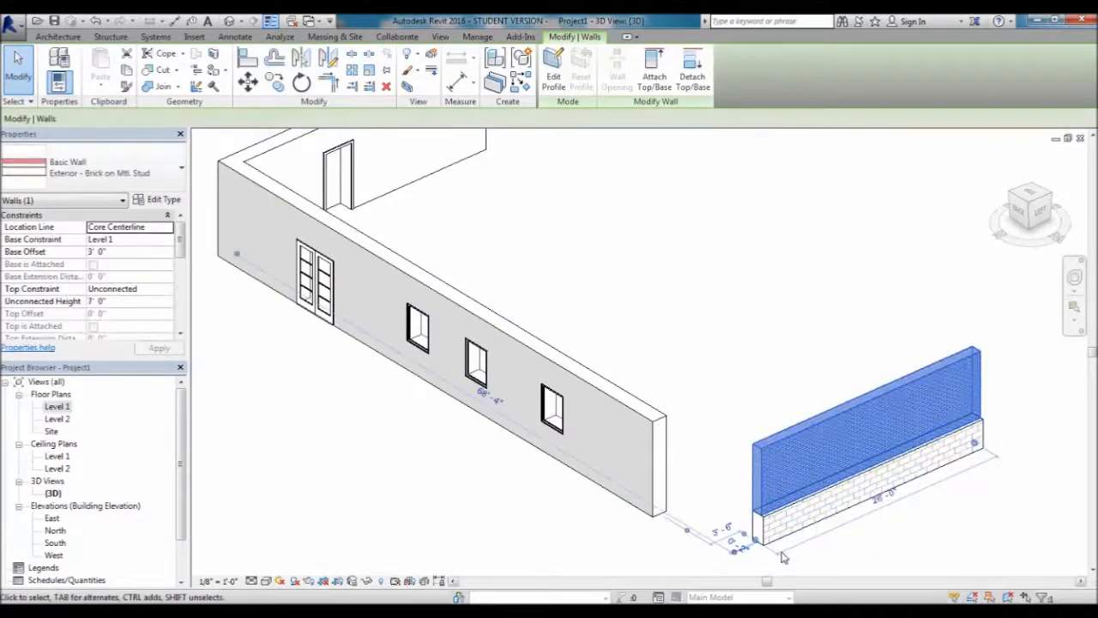
scroll(782, 553, up, 3)
click(875, 556)
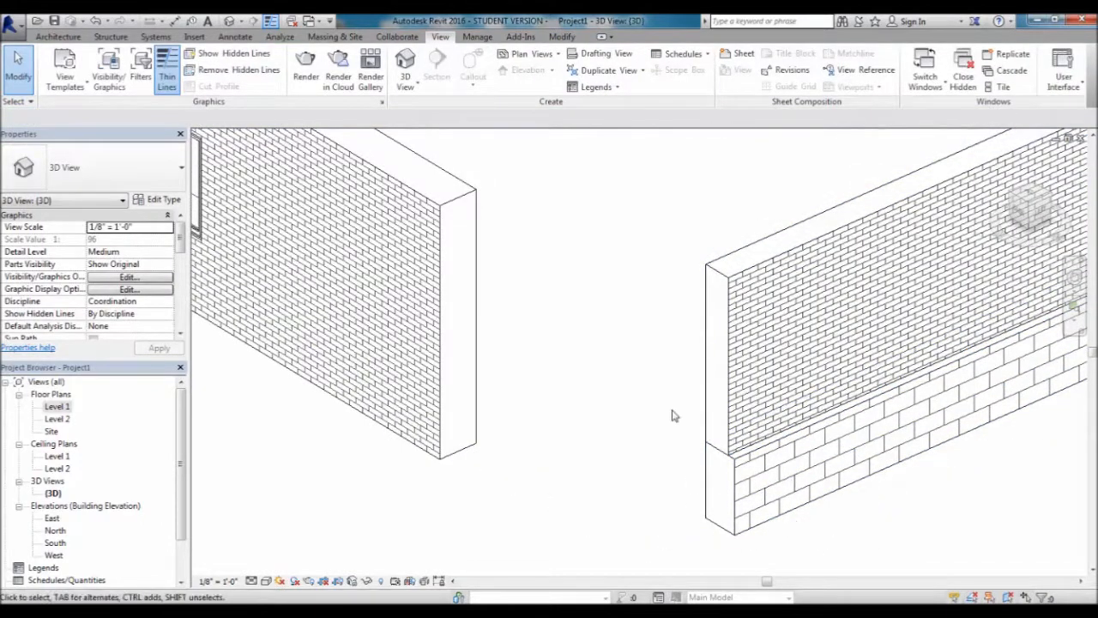
Undo the stacked wall's break-up, select the wall to check it as a single object, and clear the selection.
click(96, 24)
scroll(776, 547, down, 3)
click(799, 524)
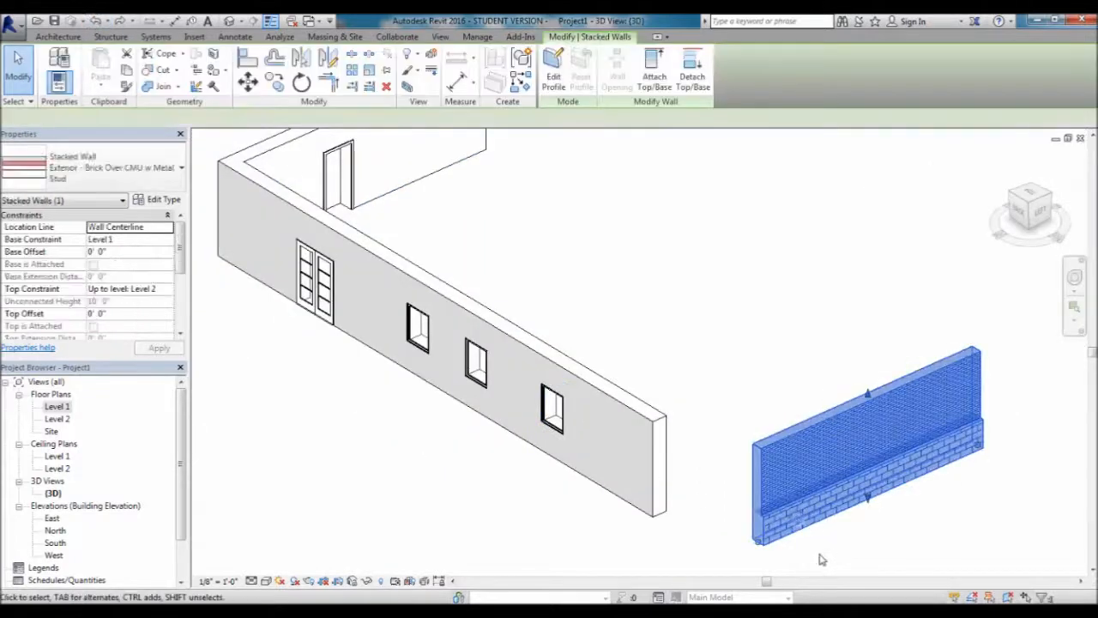
scroll(808, 550, up, 3)
scroll(515, 463, down, 2)
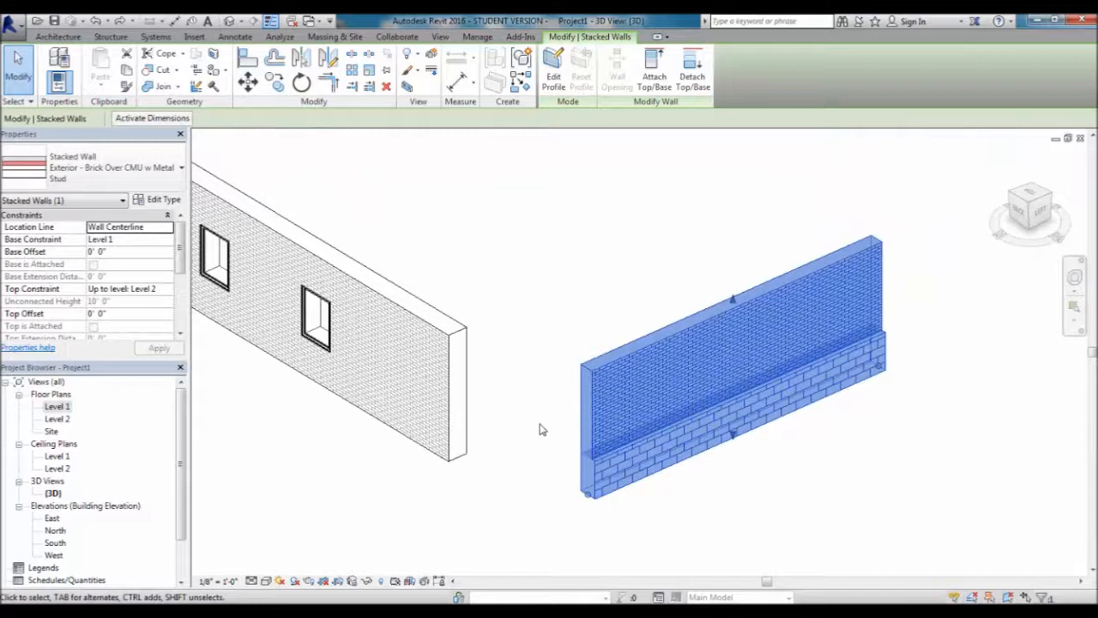
middle_drag(541, 429, 602, 451)
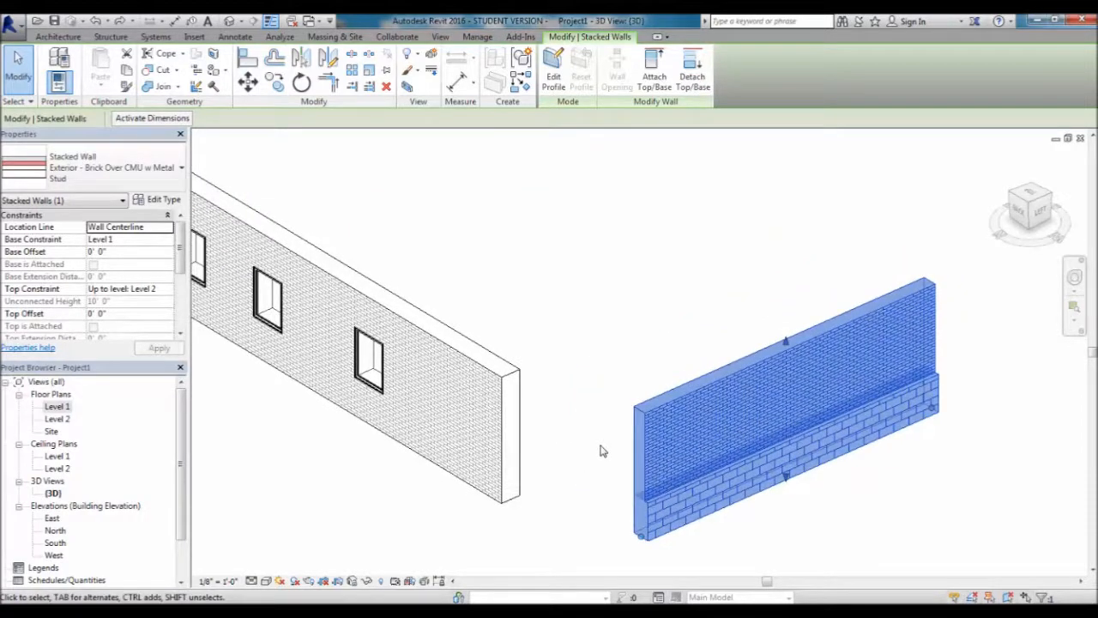
click(600, 451)
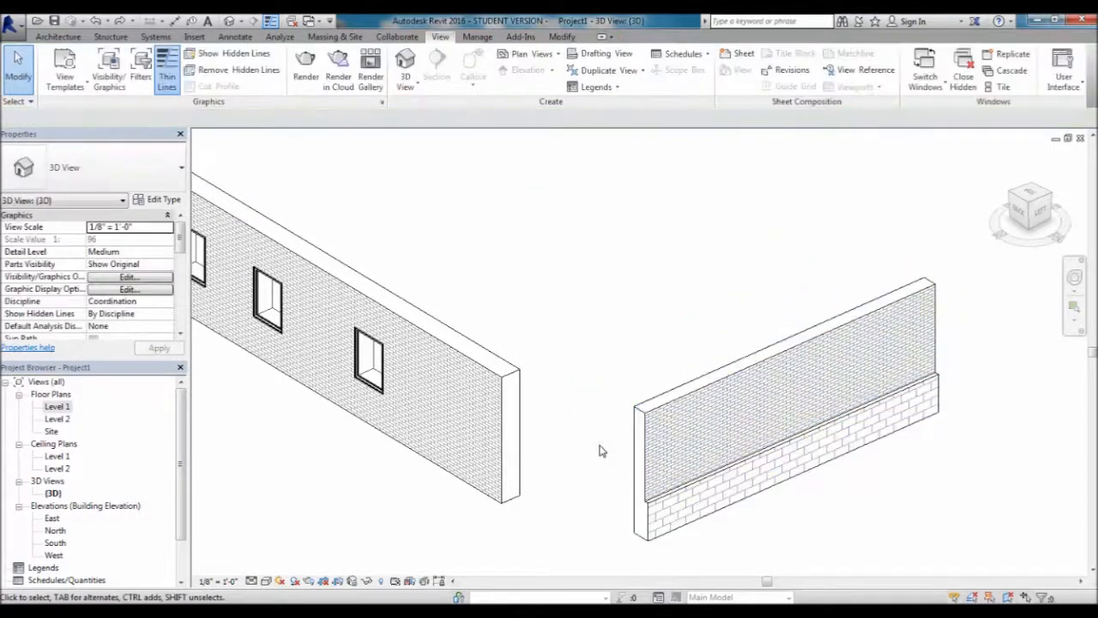
Tile all open view windows so the 3D view, Level 1 plan and South elevation sit side by side.
scroll(587, 396, down, 2)
middle_drag(578, 343, 635, 471)
middle_drag(621, 531, 624, 466)
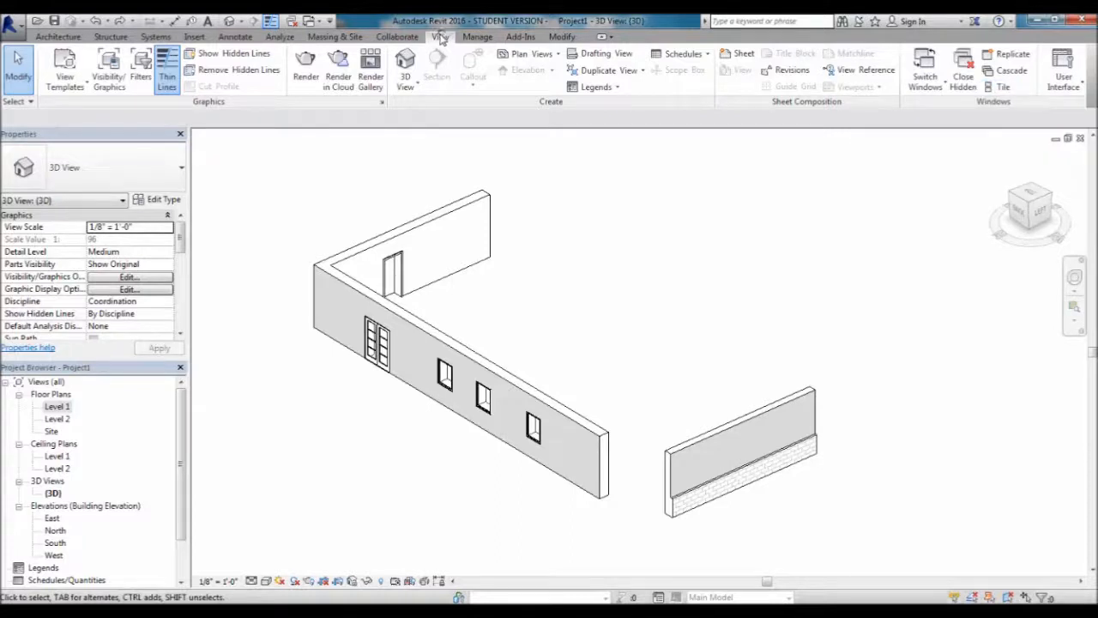
click(993, 90)
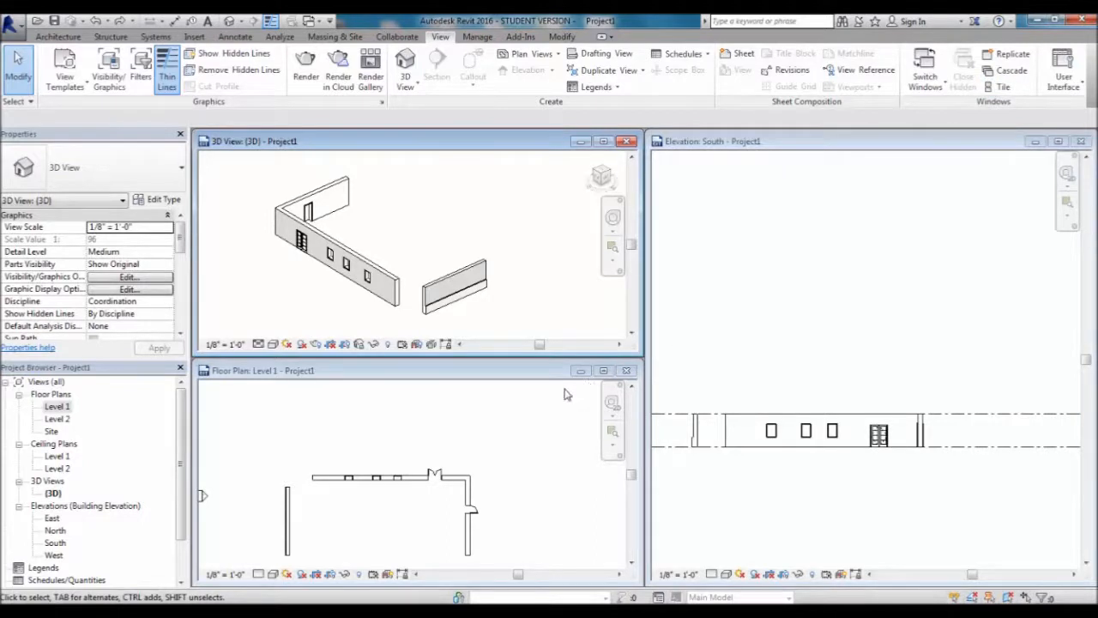
Frame the walls within the tiled Level 1 plan and 3D views, leaving the plan view active.
click(529, 420)
scroll(504, 412, down, 4)
middle_drag(481, 544, 466, 513)
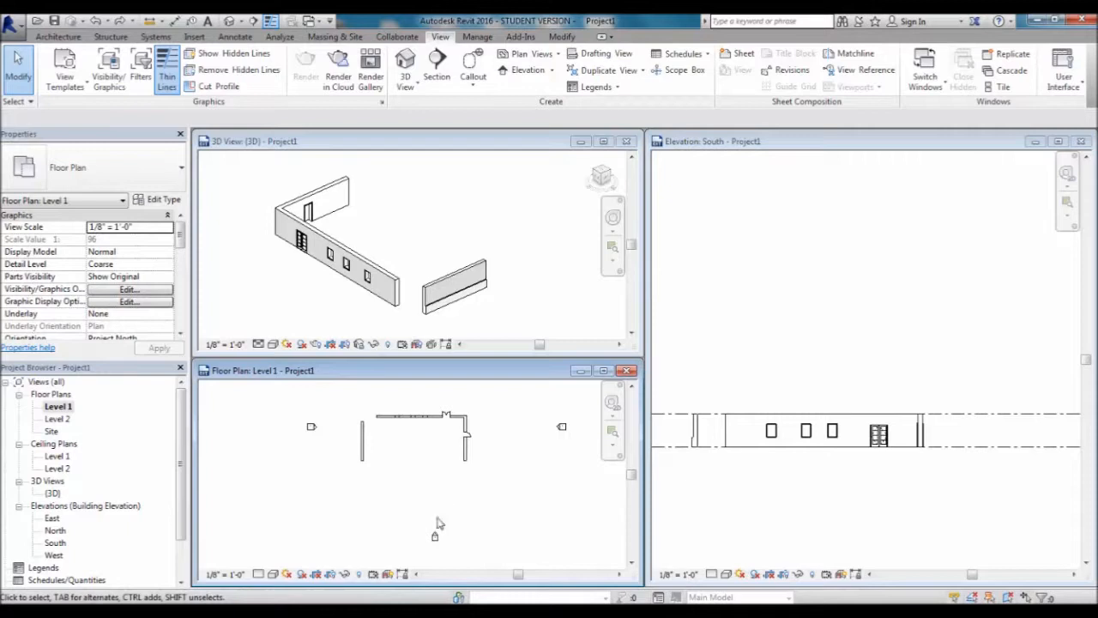
click(503, 302)
middle_drag(426, 274, 423, 257)
scroll(402, 405, up, 1)
scroll(402, 405, up, 3)
scroll(401, 405, down, 4)
click(385, 447)
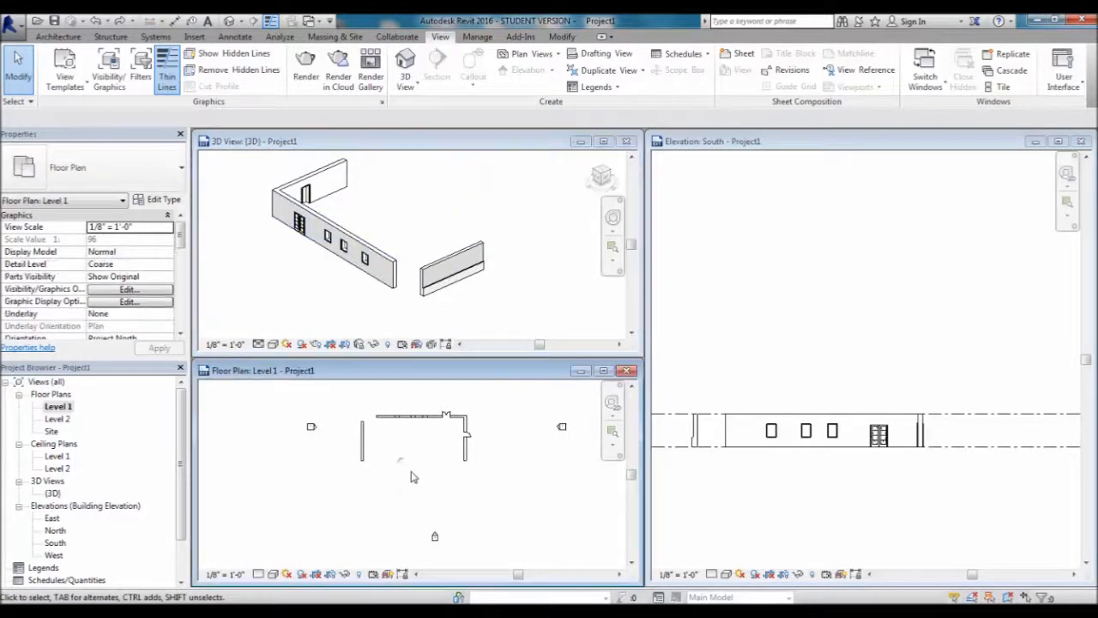
Extend the horizontal brick wall's west end in the Level 1 plan to a 65'-0" length, and pull it back to 52'-6".
click(386, 418)
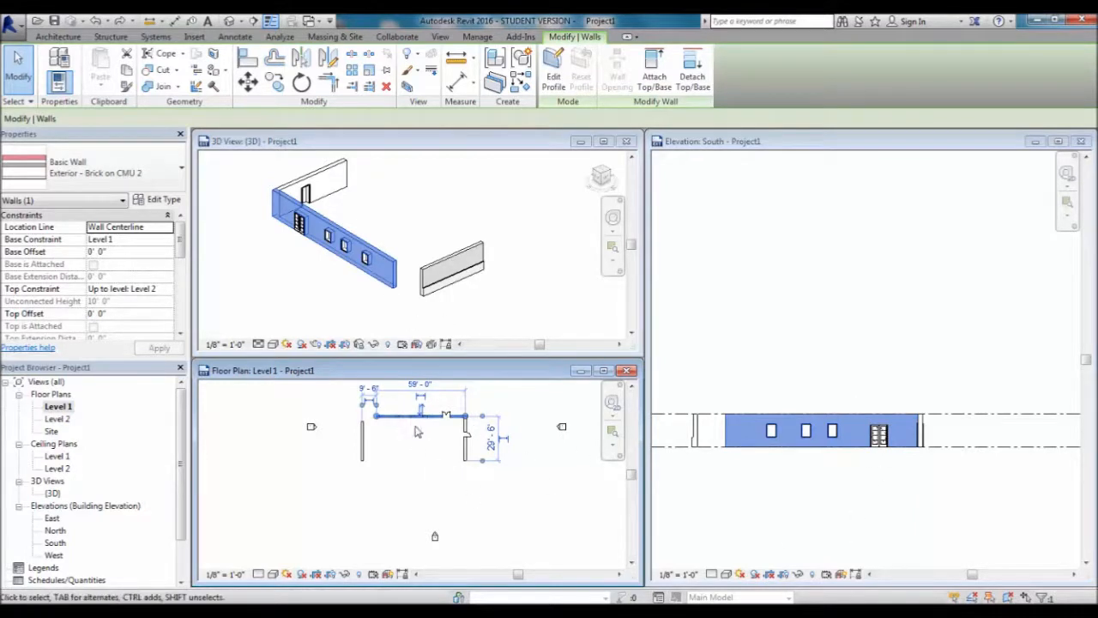
scroll(413, 429, up, 4)
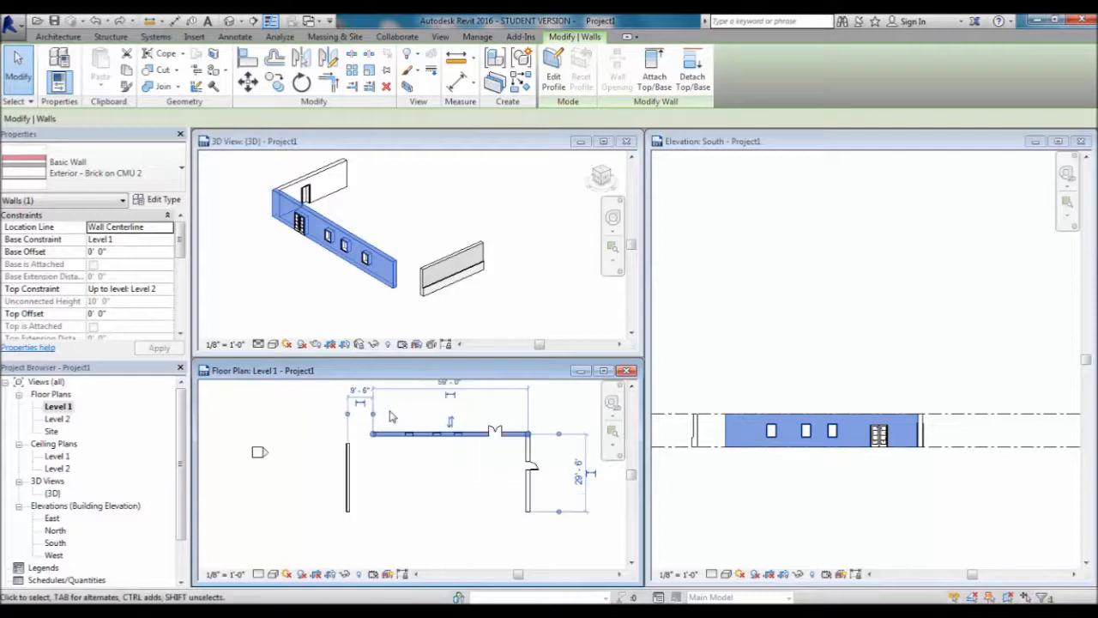
scroll(379, 441, up, 3)
drag(365, 447, 322, 447)
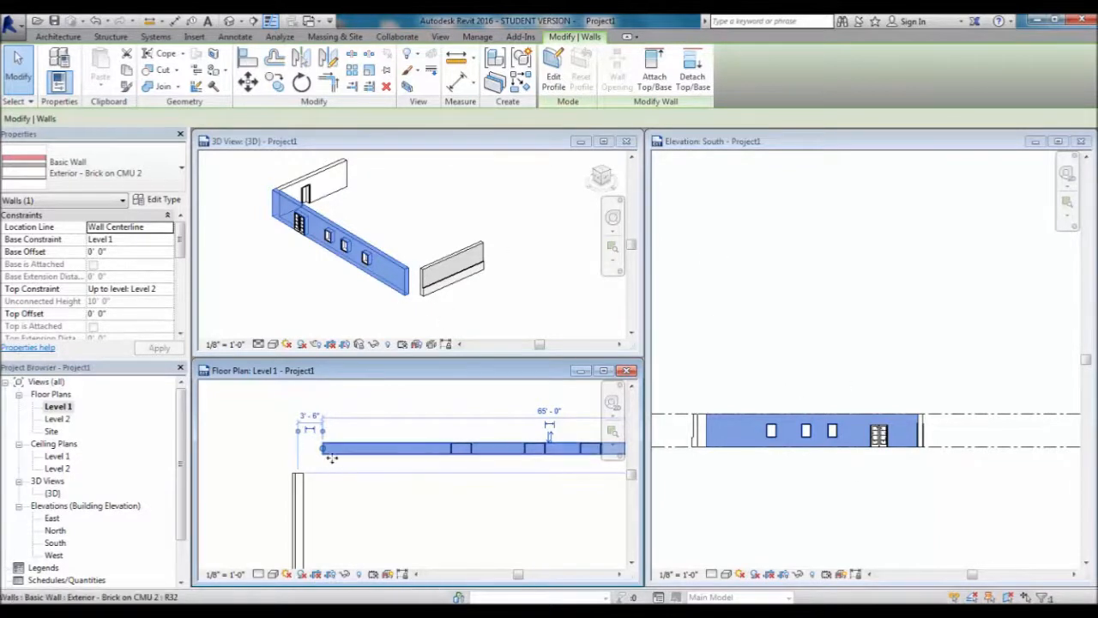
drag(319, 447, 408, 443)
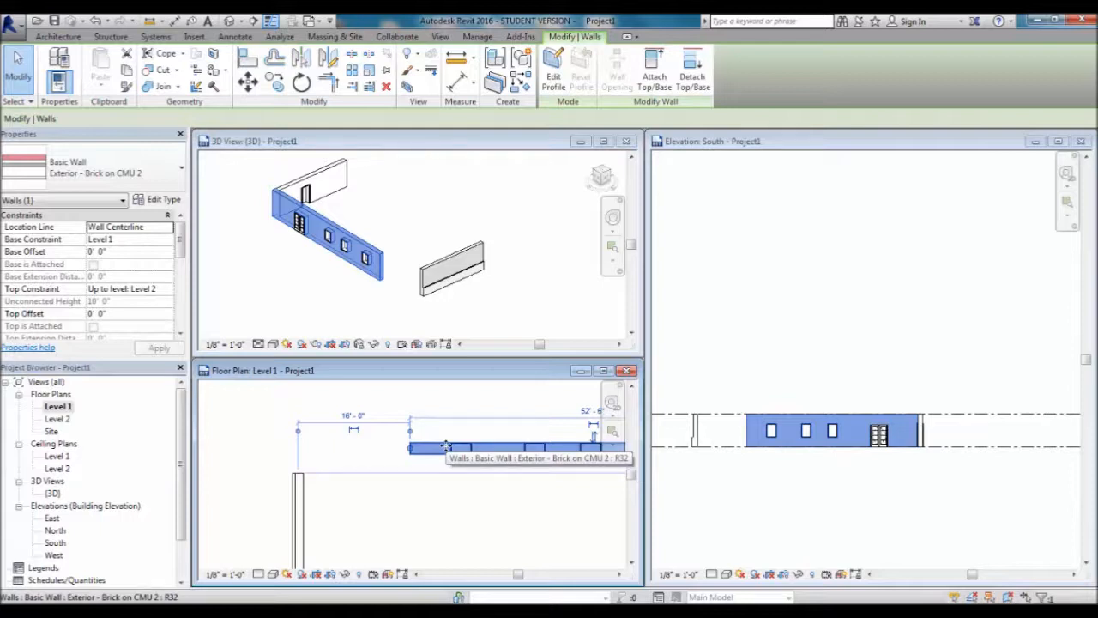
Frame all the walls in the Level 1 plan and clear the brick wall's selection.
middle_drag(421, 478, 388, 481)
scroll(358, 444, down, 1)
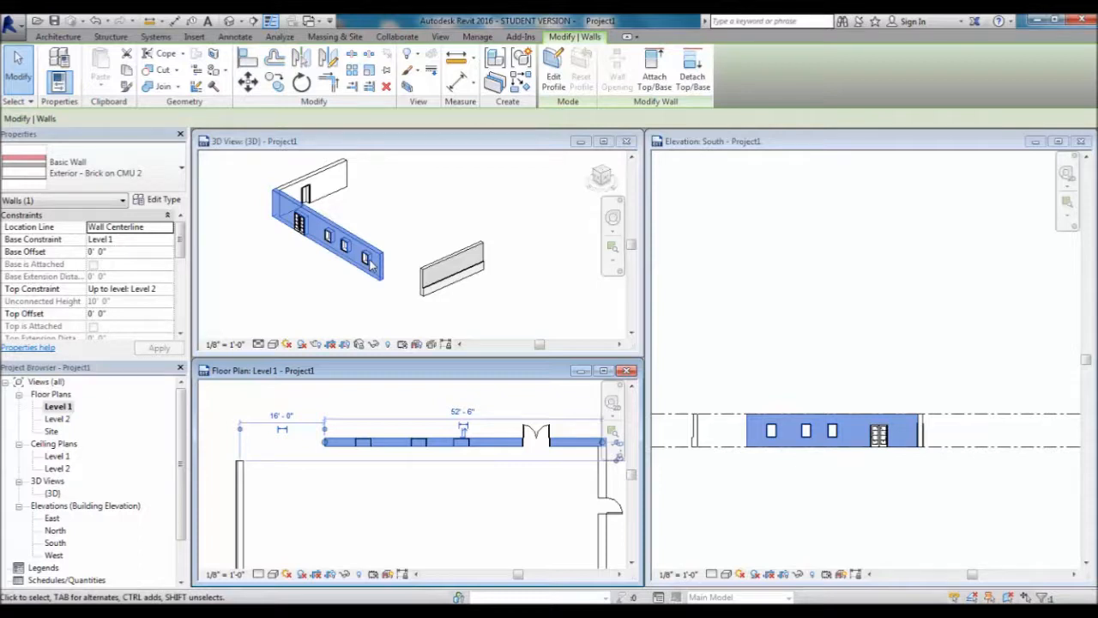
middle_drag(389, 488, 349, 441)
scroll(332, 454, down, 2)
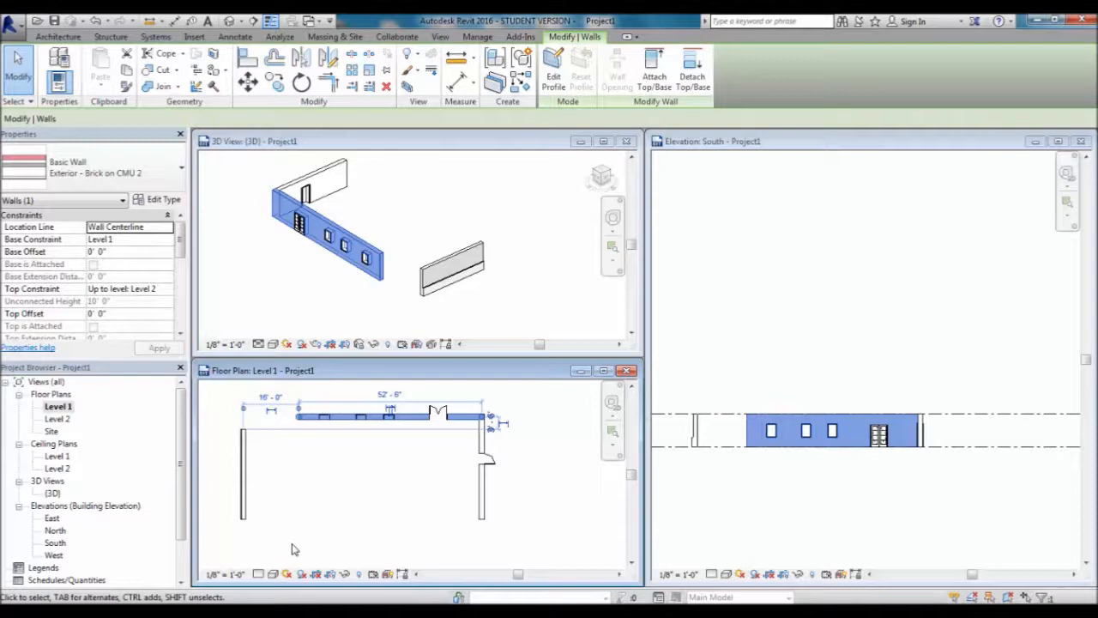
click(356, 501)
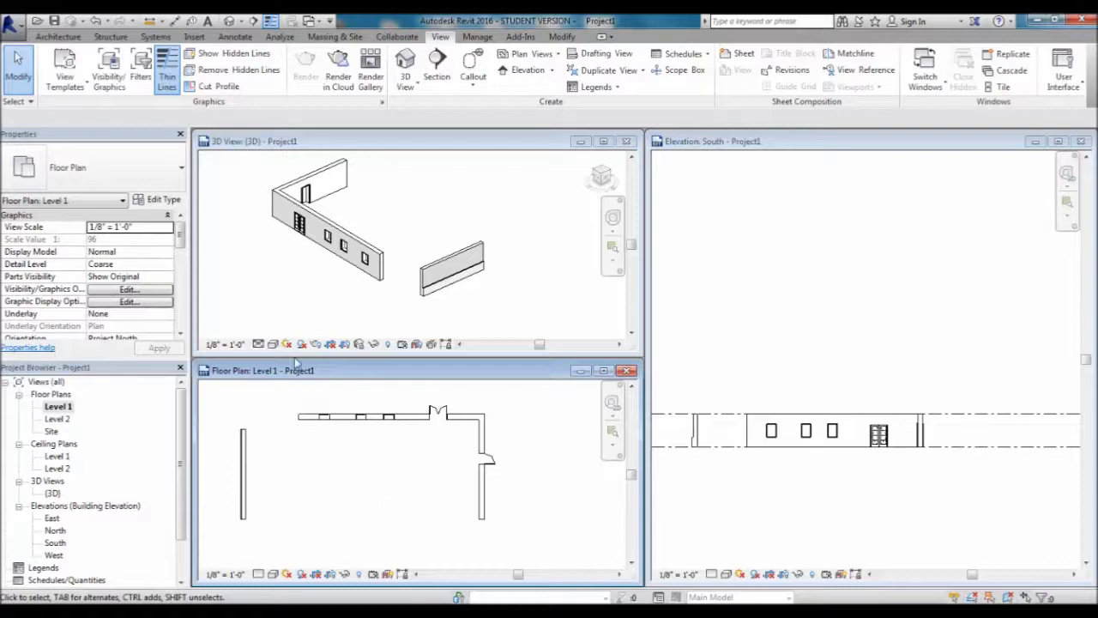
Start an architectural wall in the Level 1 plan using the Curtain Wall Storefront type.
click(58, 36)
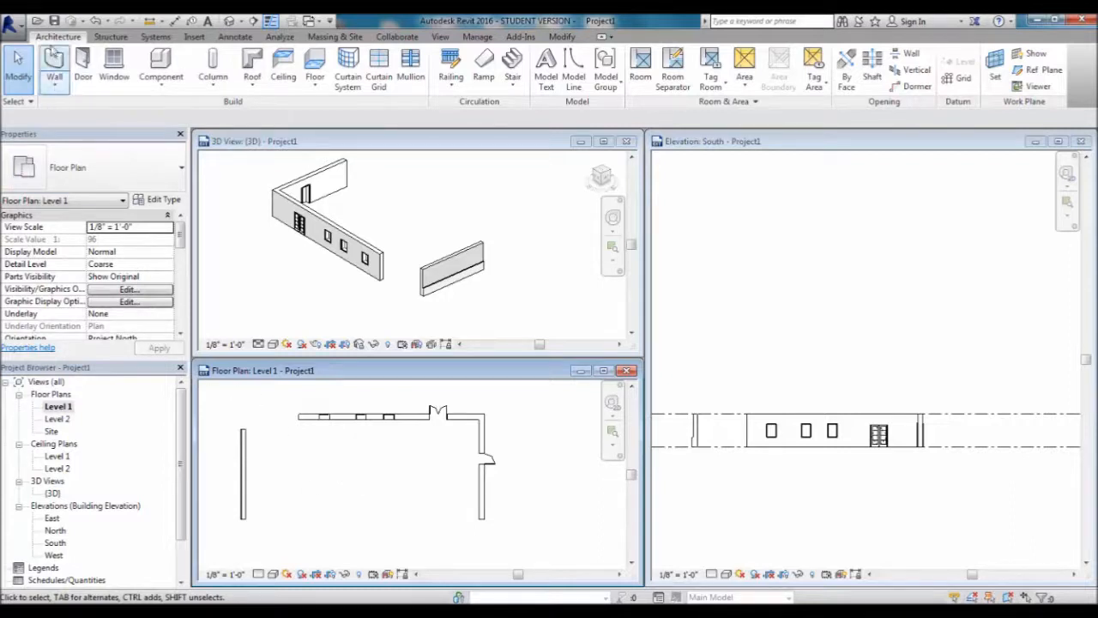
click(54, 86)
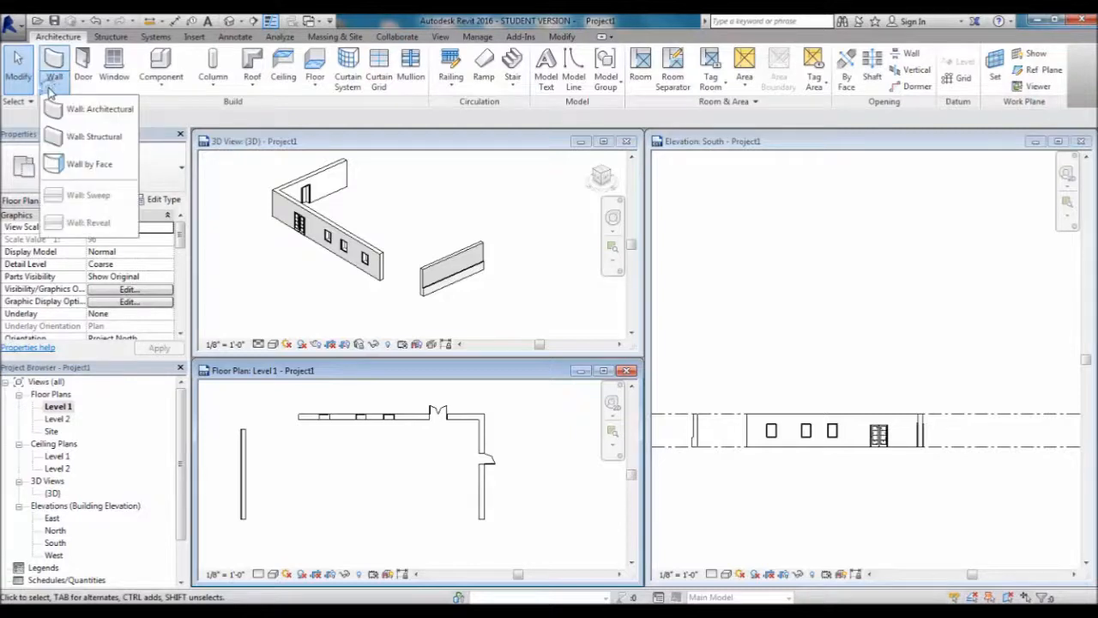
click(94, 110)
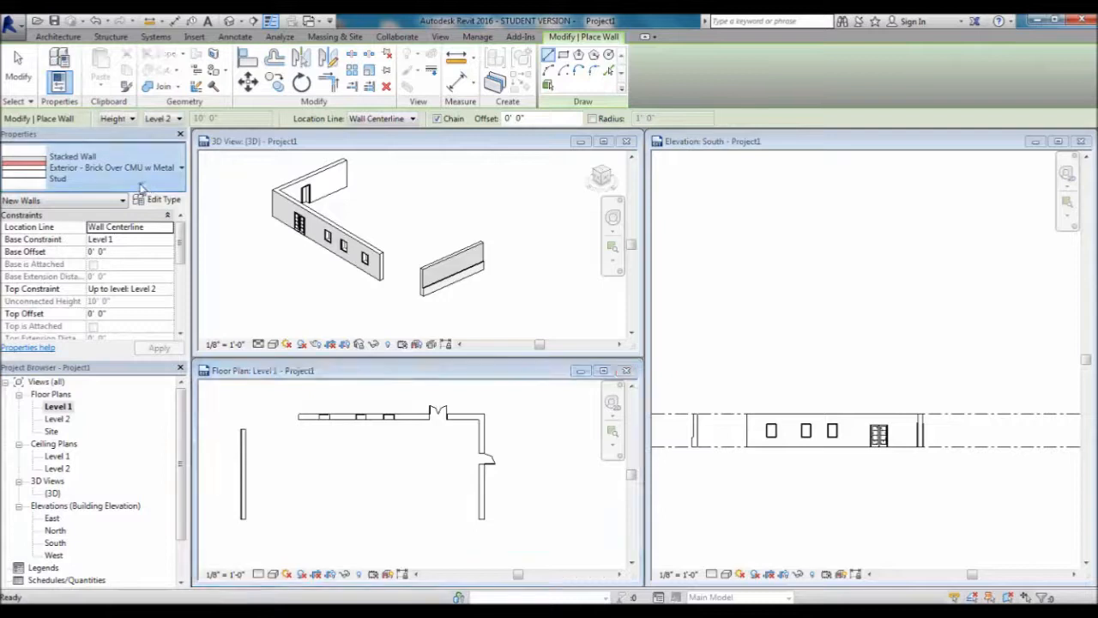
click(142, 188)
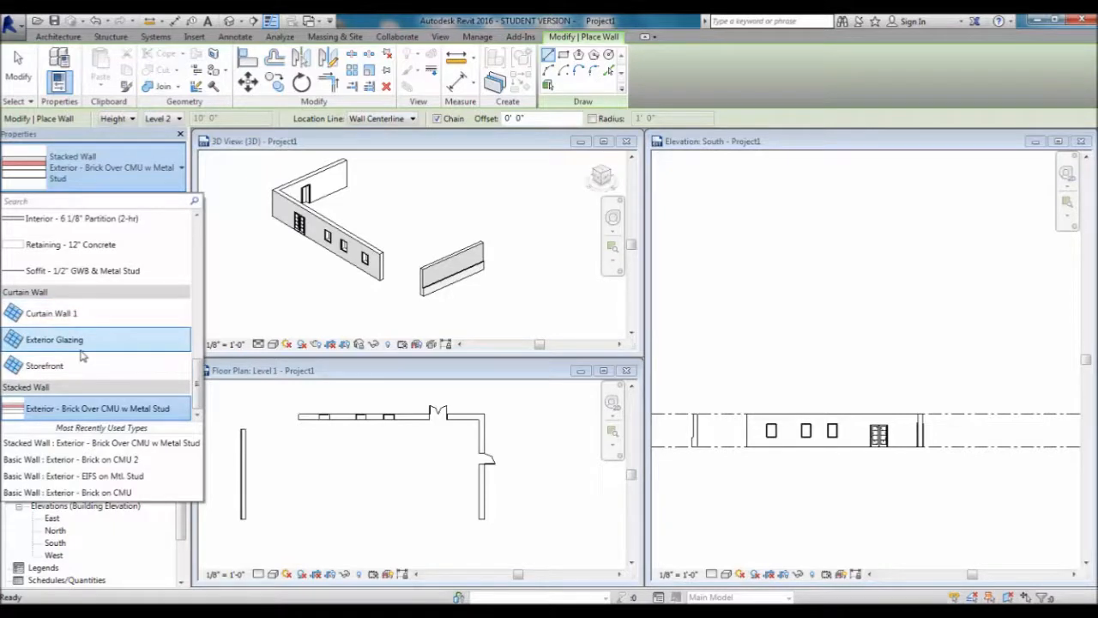
mouse_move(72, 374)
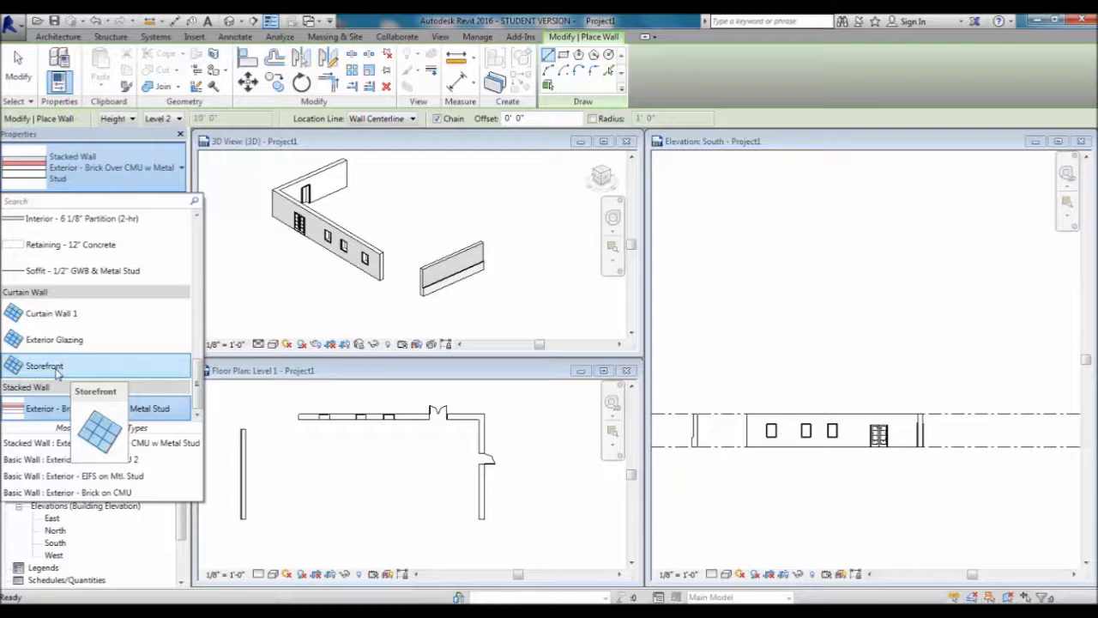
click(45, 366)
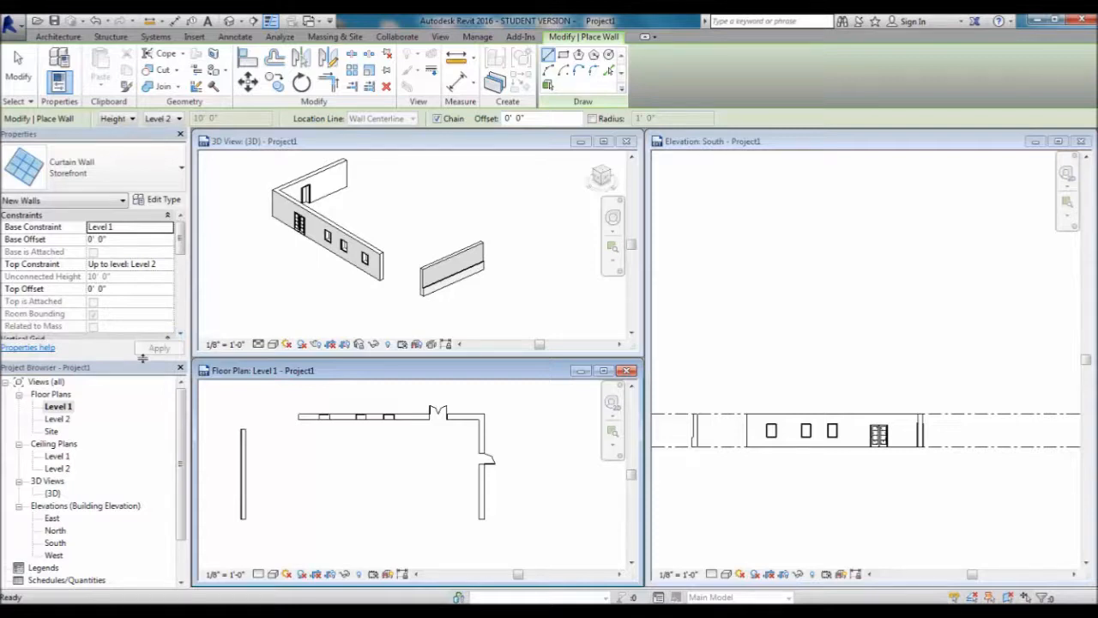
click(166, 182)
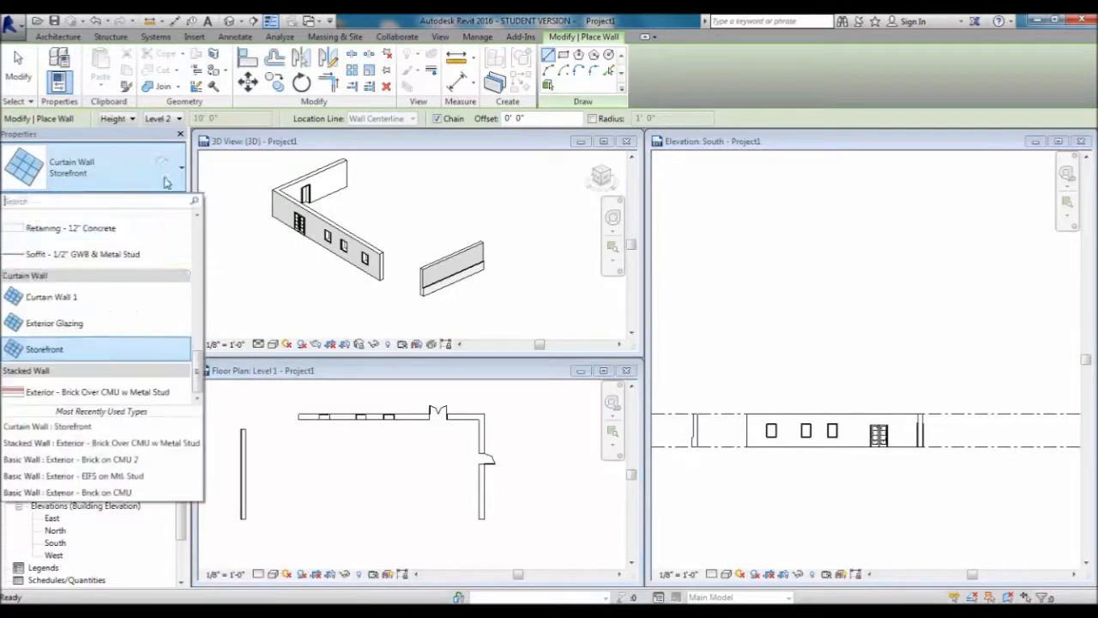
click(117, 135)
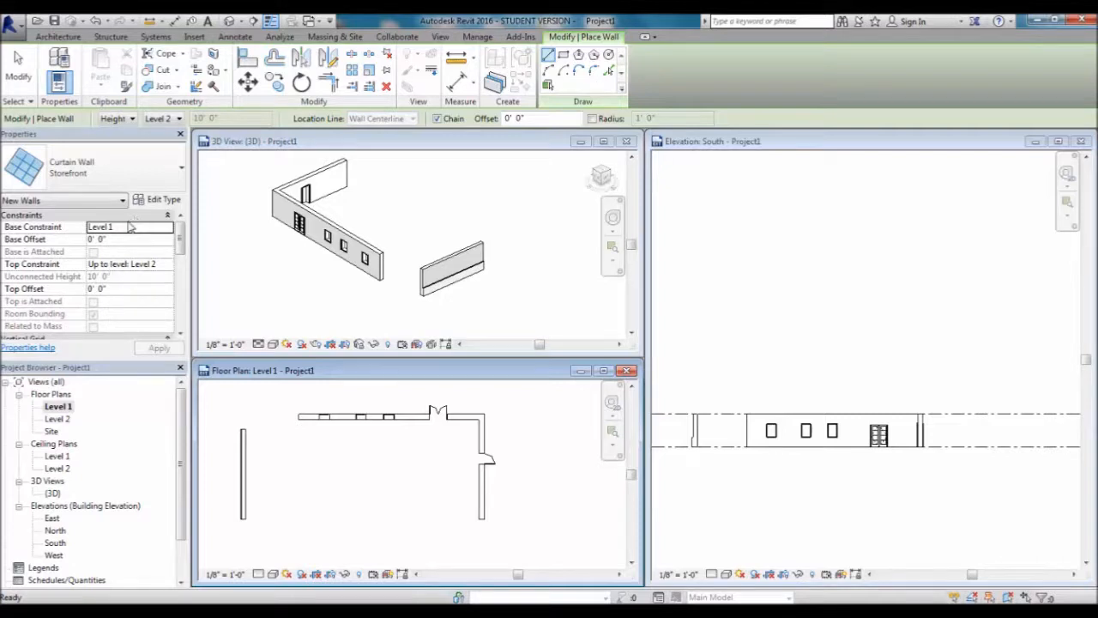
Examine the new Storefront wall's instance properties, including its vertical and horizontal grid justification, angle and offset settings.
drag(181, 238, 179, 261)
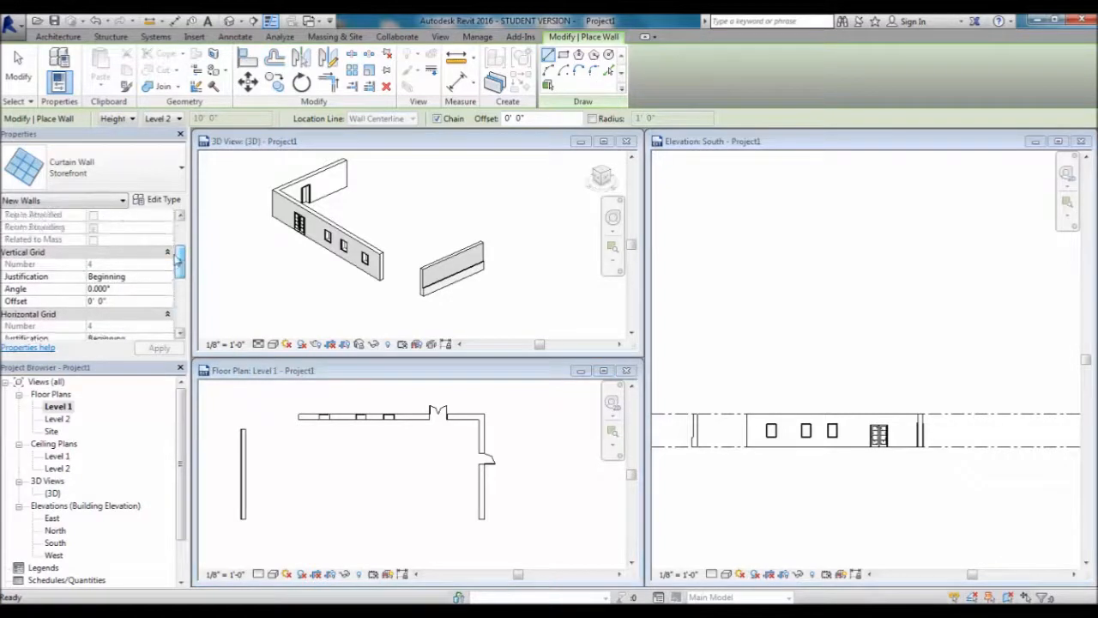
click(180, 332)
click(180, 333)
click(180, 333)
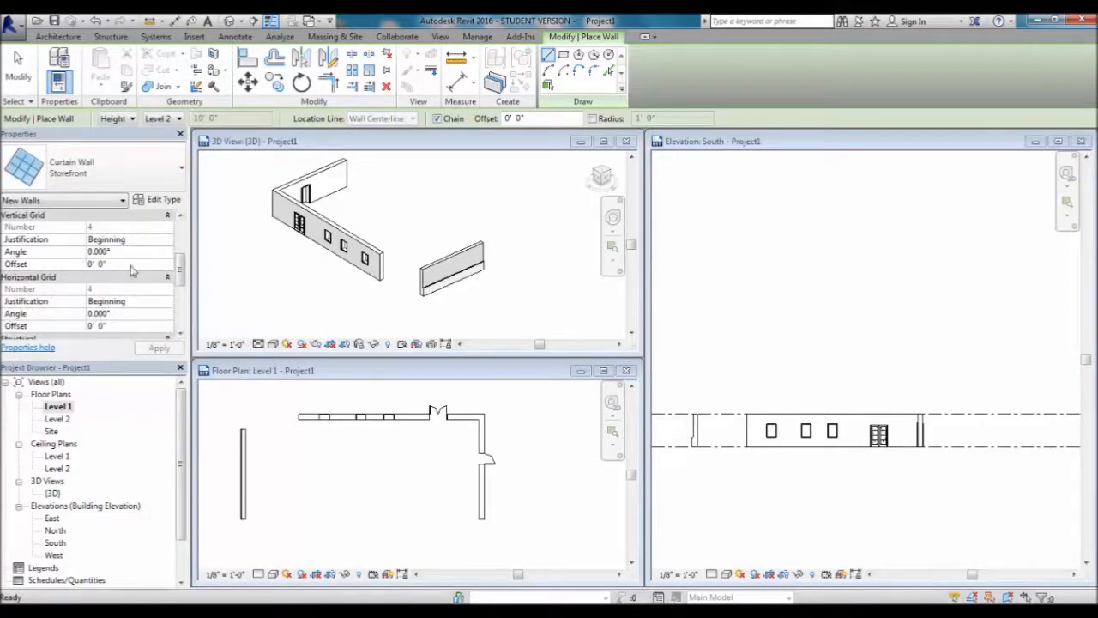
click(180, 333)
click(181, 333)
click(181, 333)
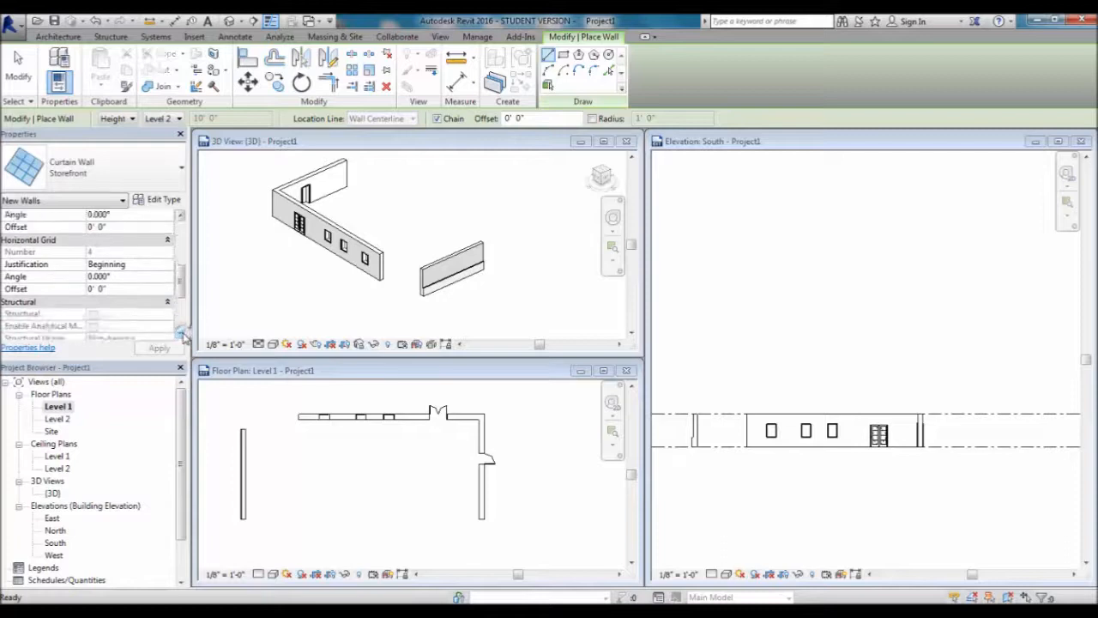
drag(182, 282, 181, 218)
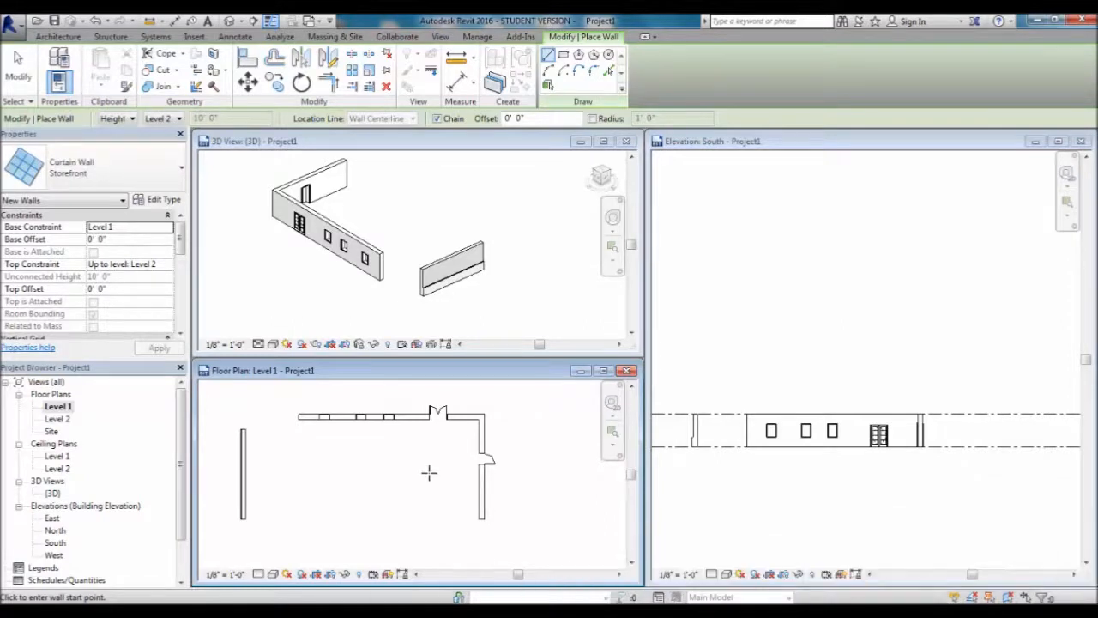
Open the Storefront type properties, enlarge the dialog, and check the available wall function options.
click(161, 203)
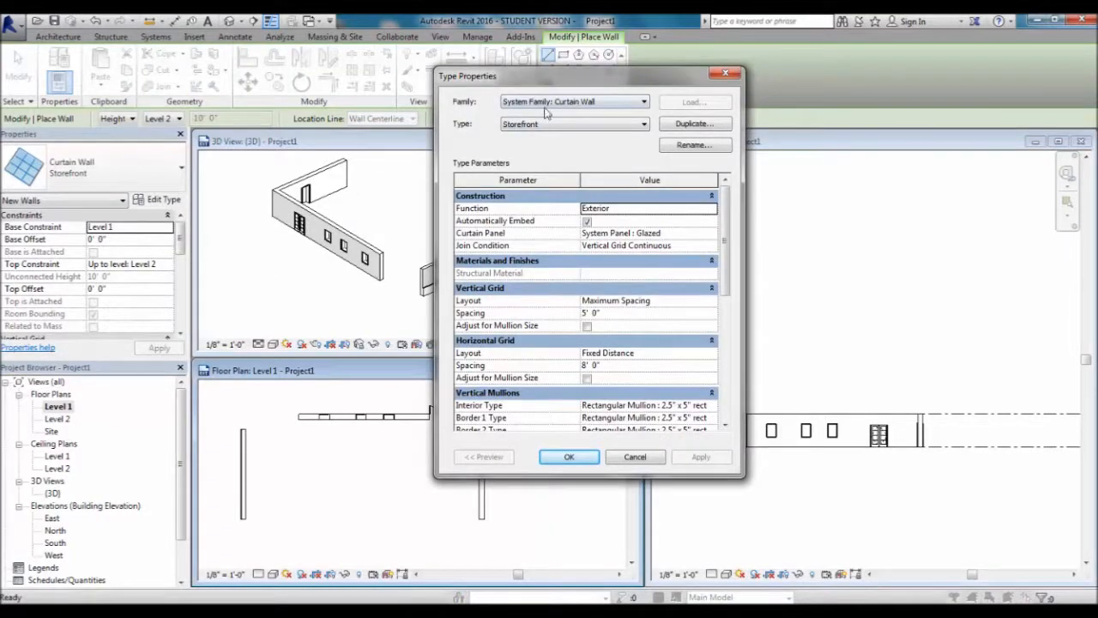
drag(568, 79, 649, 74)
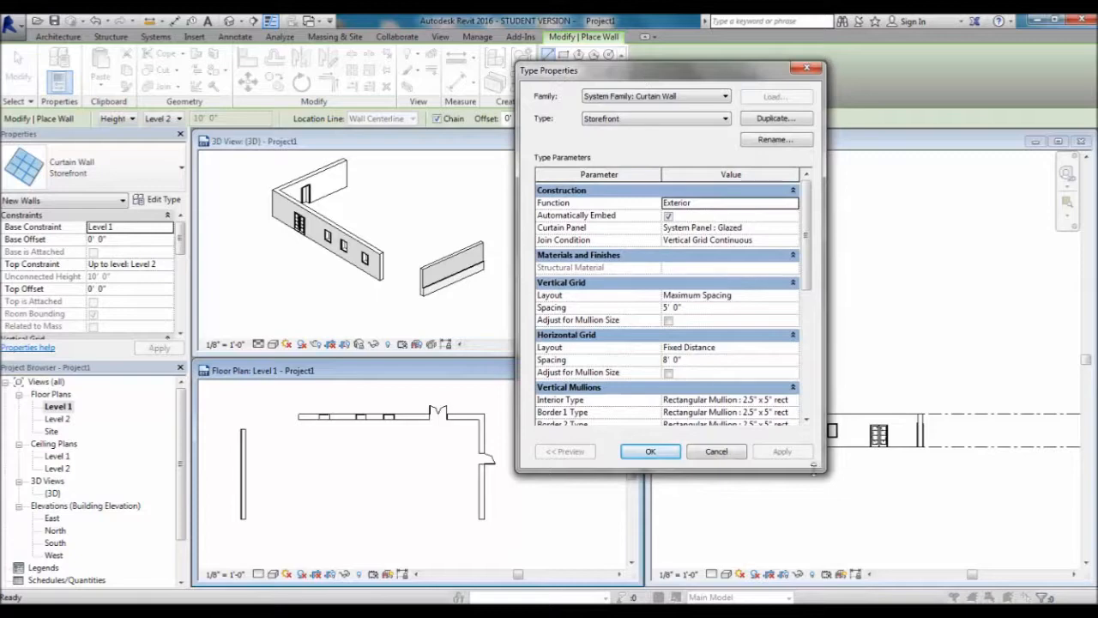
drag(817, 468, 962, 528)
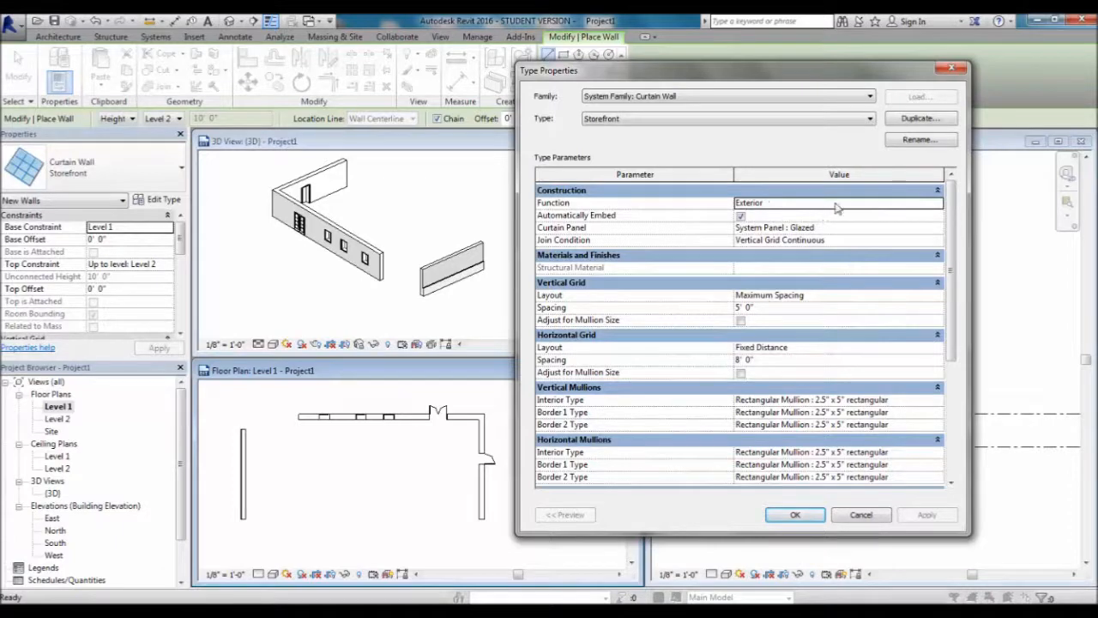
click(940, 203)
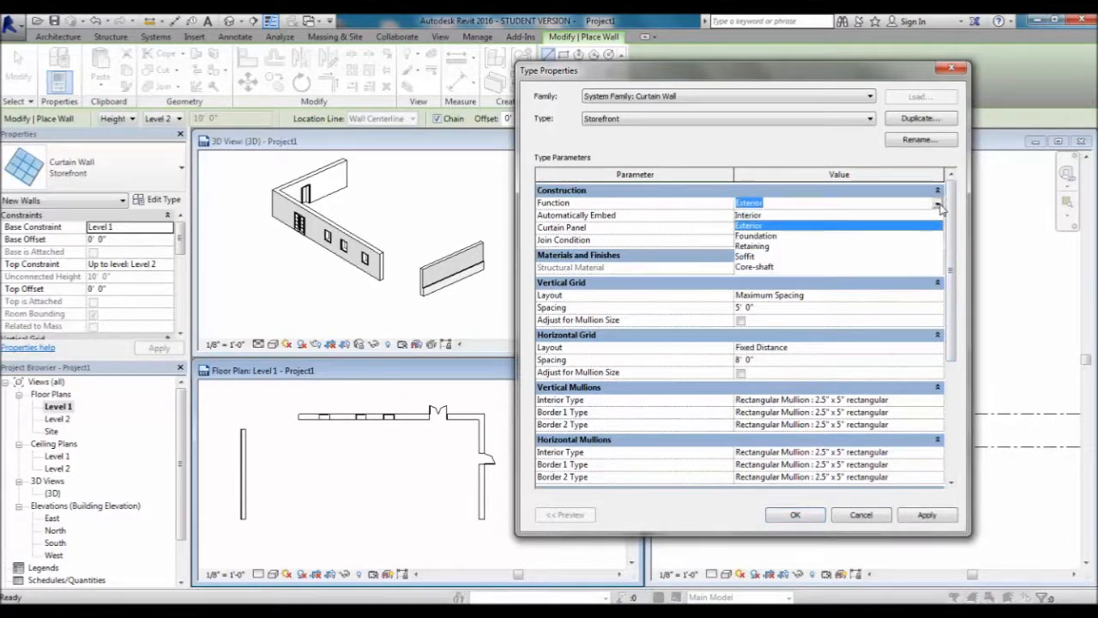
click(940, 203)
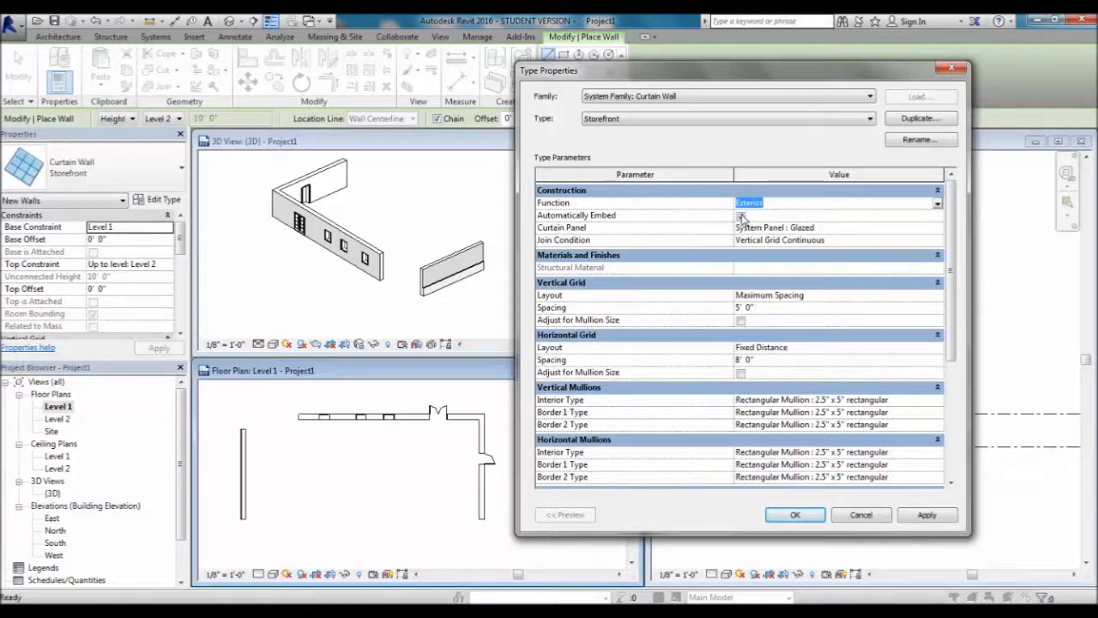
Browse the curtain panel options for the Storefront type, keeping System Panel : Glazed and automatic embedding on.
click(741, 216)
click(898, 227)
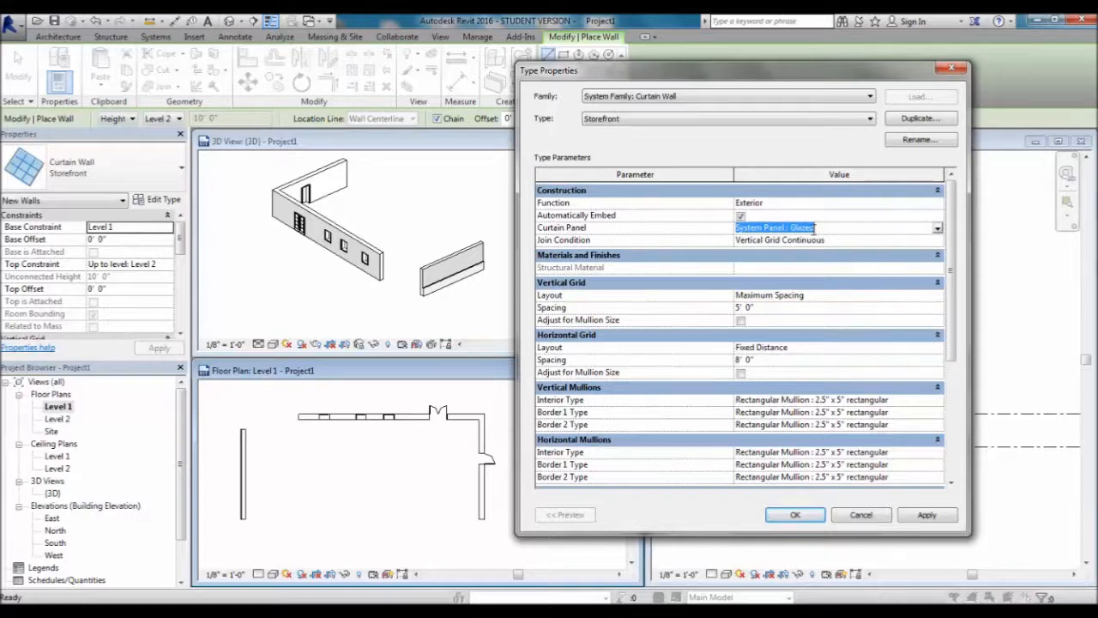
click(938, 227)
click(938, 227)
click(938, 230)
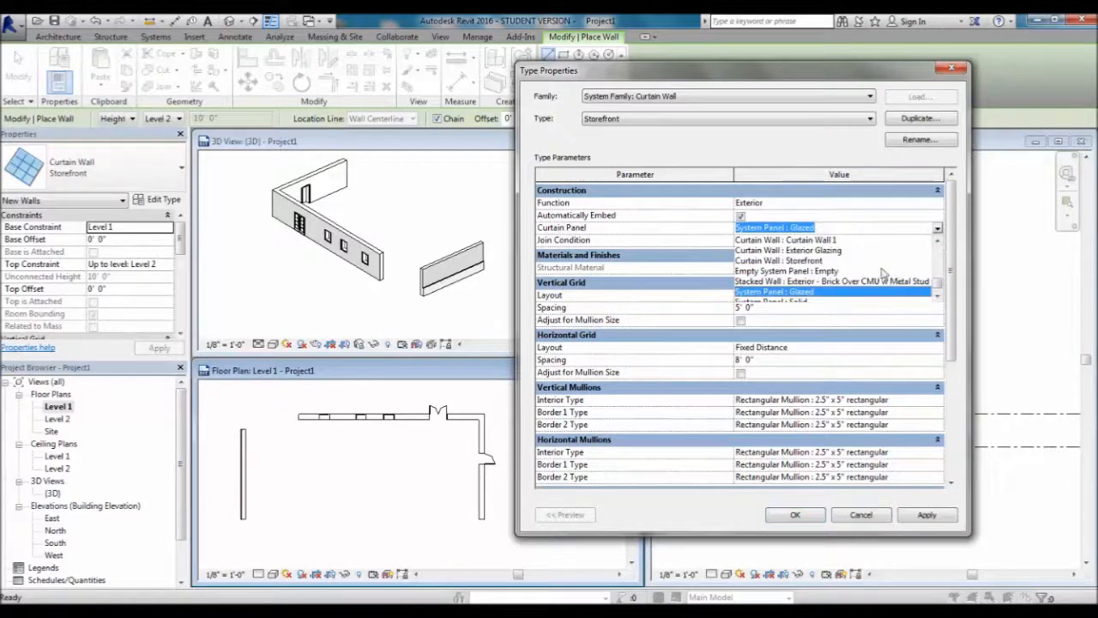
scroll(850, 292, up, 2)
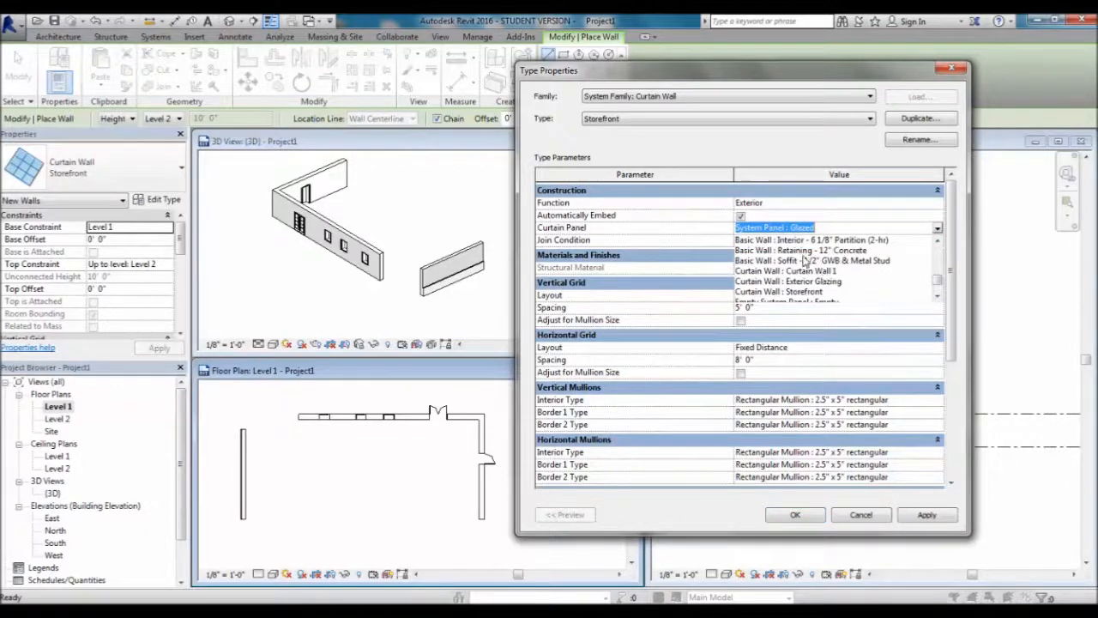
scroll(806, 262, up, 2)
scroll(796, 282, up, 2)
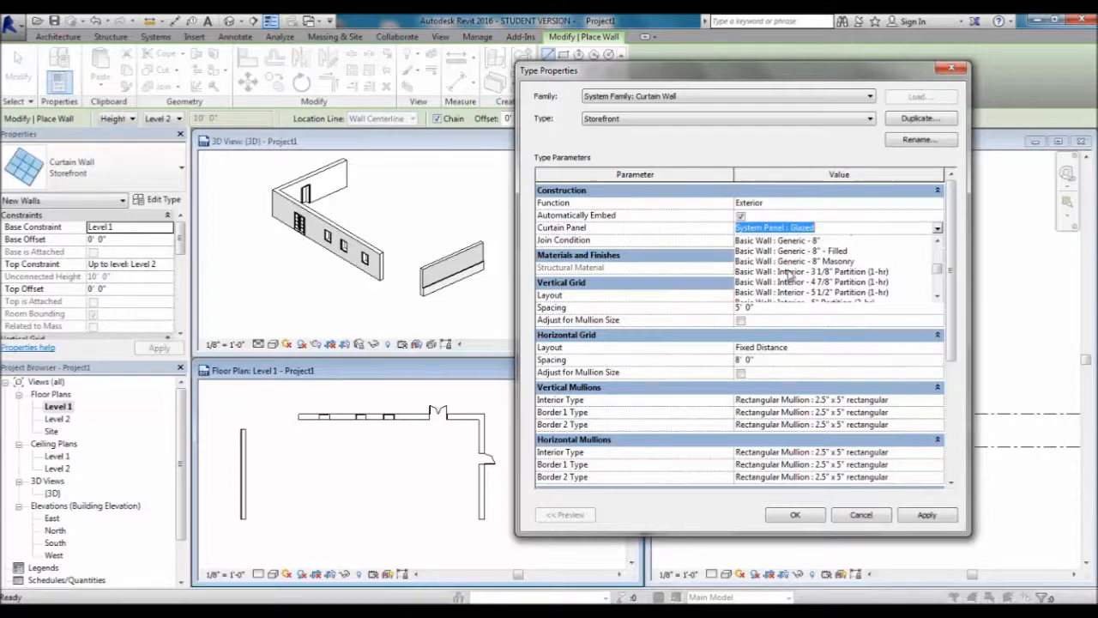
scroll(807, 261, down, 5)
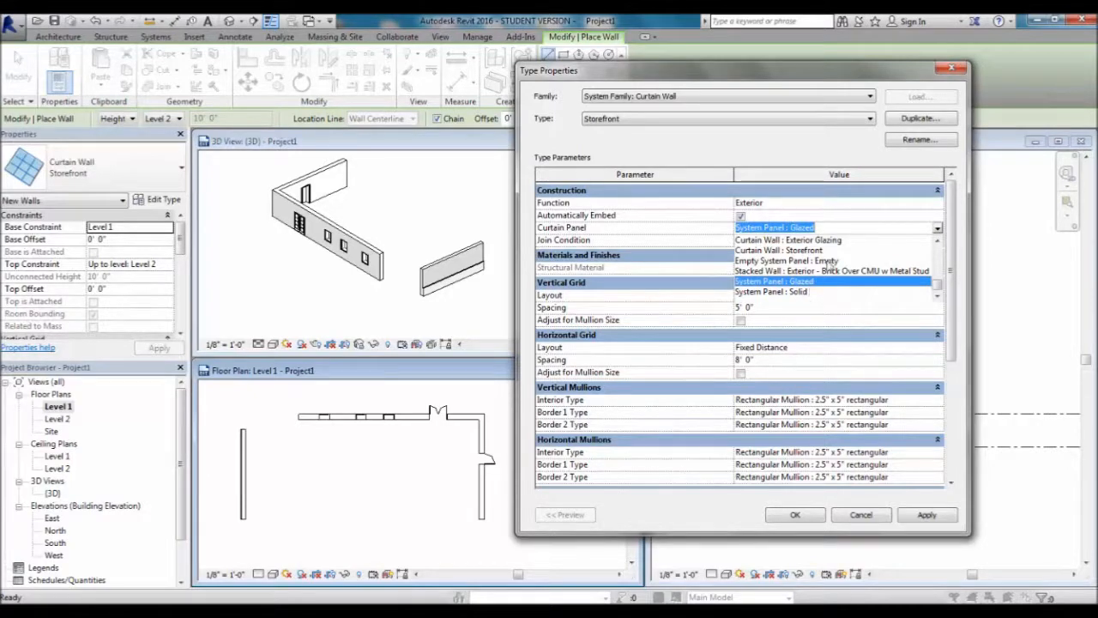
click(832, 225)
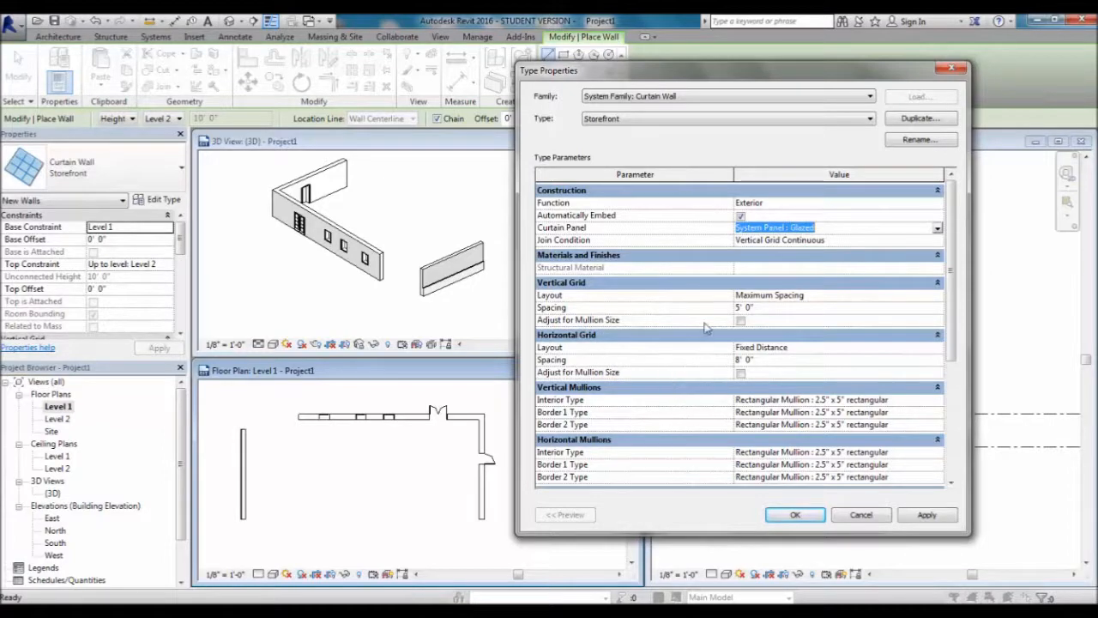
Review the Storefront type's vertical grid layout options, keeping Maximum Spacing, and check the spacing value.
click(696, 296)
click(848, 296)
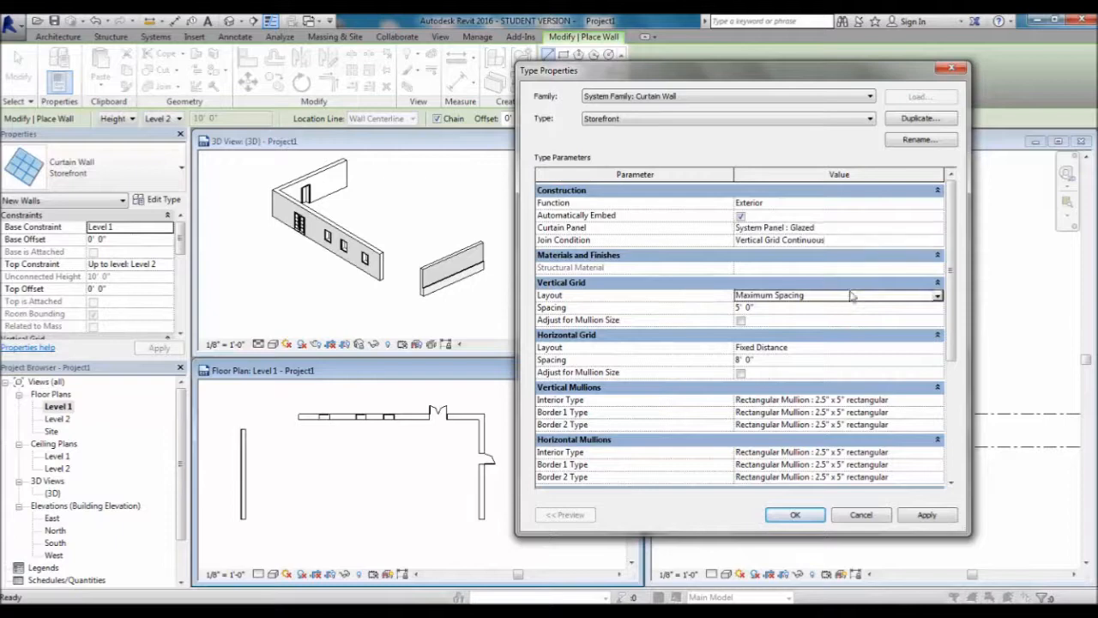
click(939, 296)
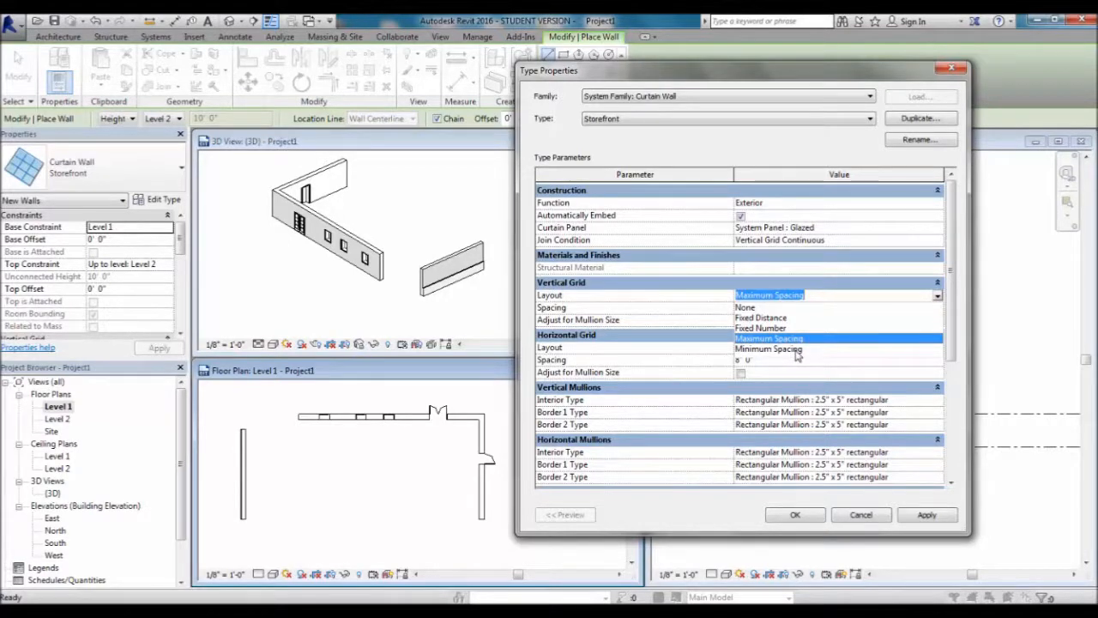
click(784, 339)
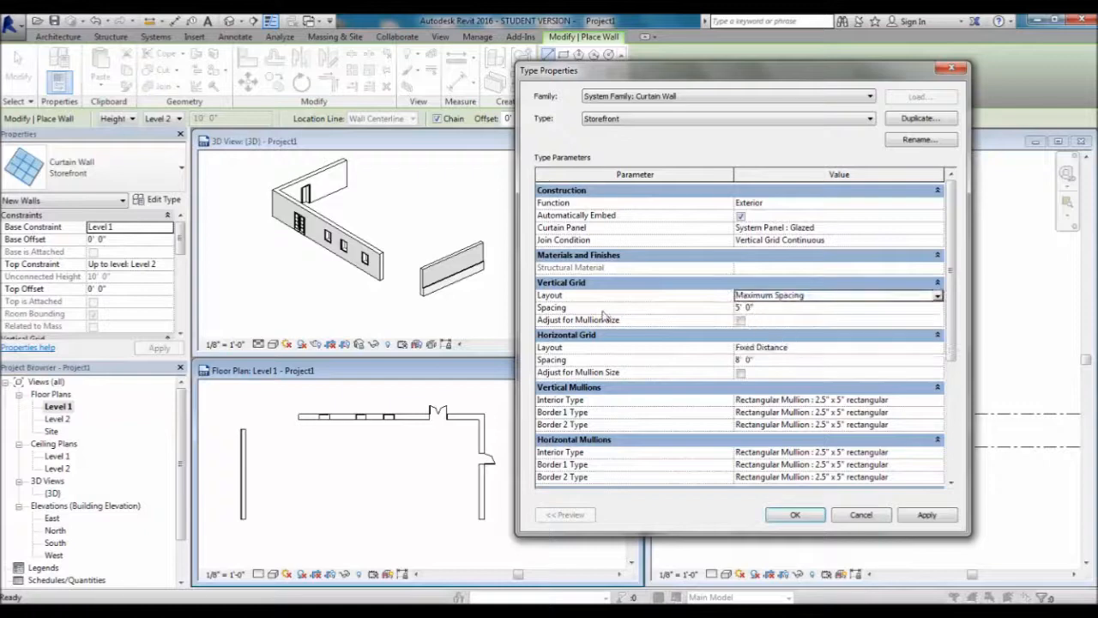
click(754, 310)
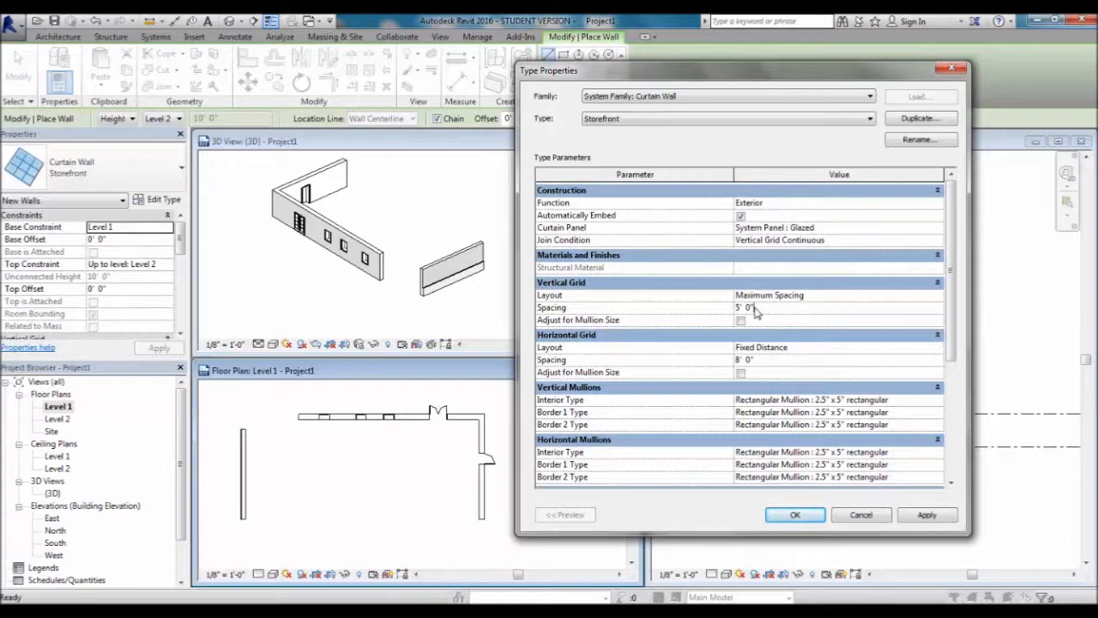
Try the Minimum Spacing layout for the Storefront type's vertical grid.
click(939, 297)
click(939, 297)
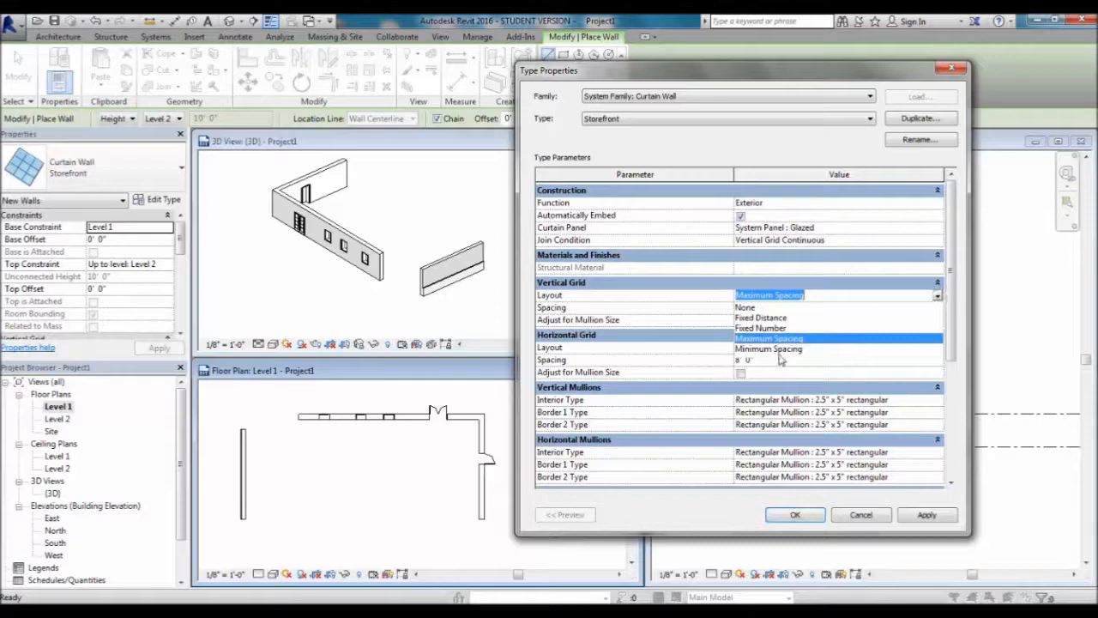
click(783, 350)
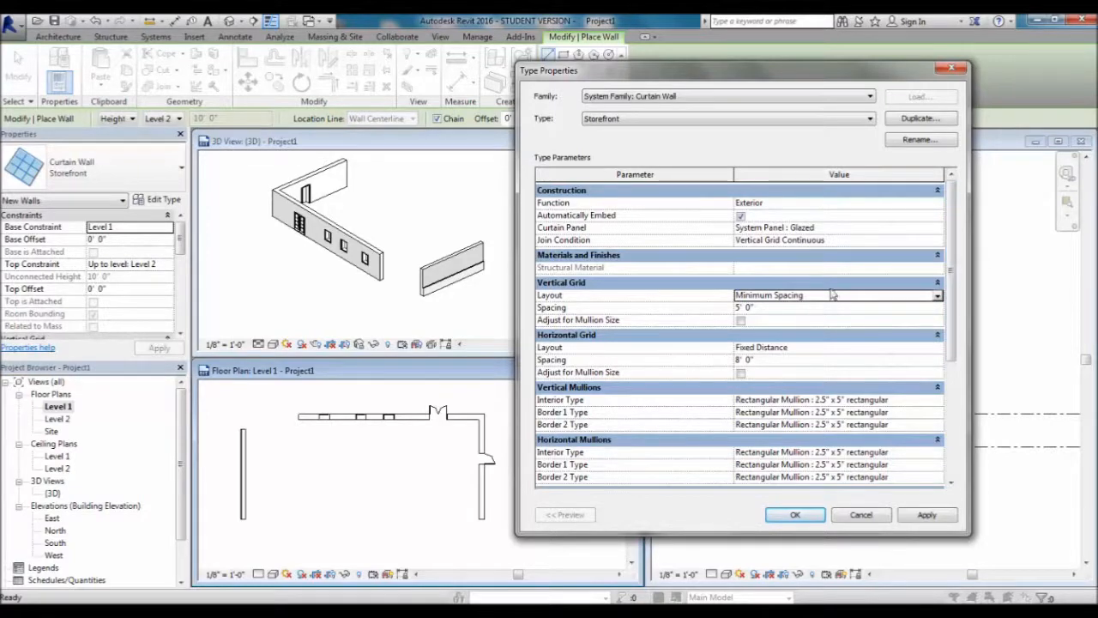
Set the Storefront type's vertical grid layout to Fixed Distance, keeping the 5' 0" spacing.
click(938, 295)
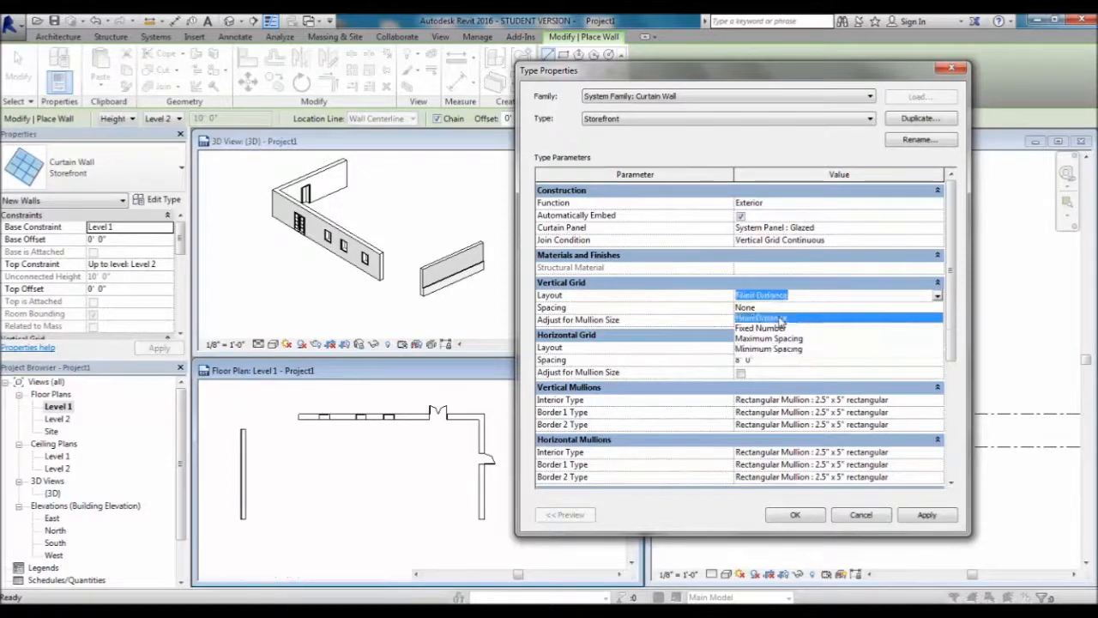
click(779, 319)
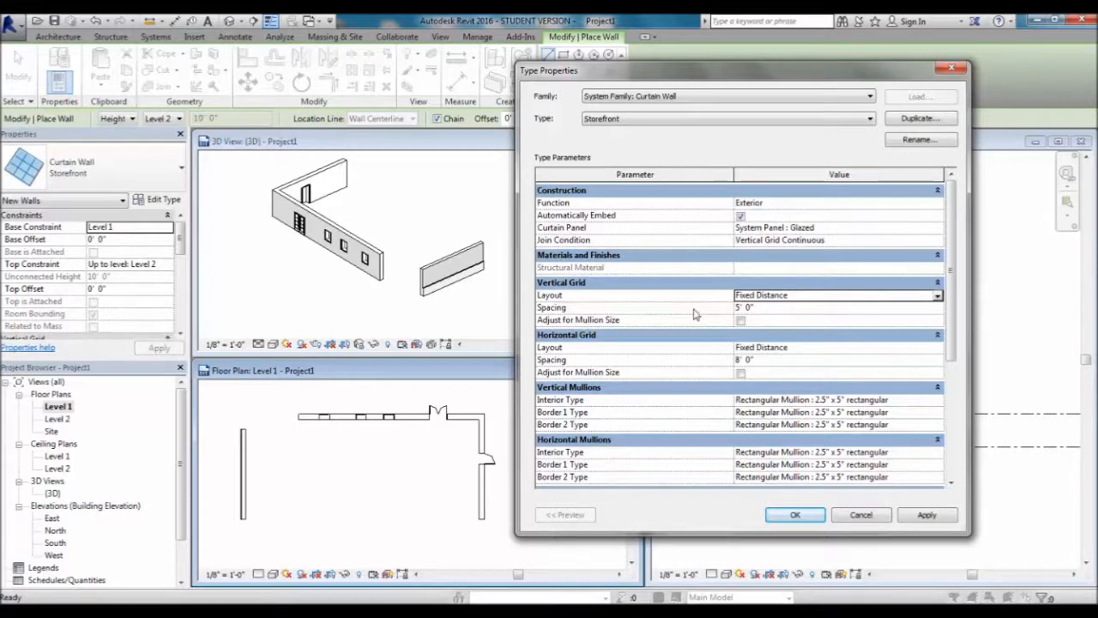
click(757, 309)
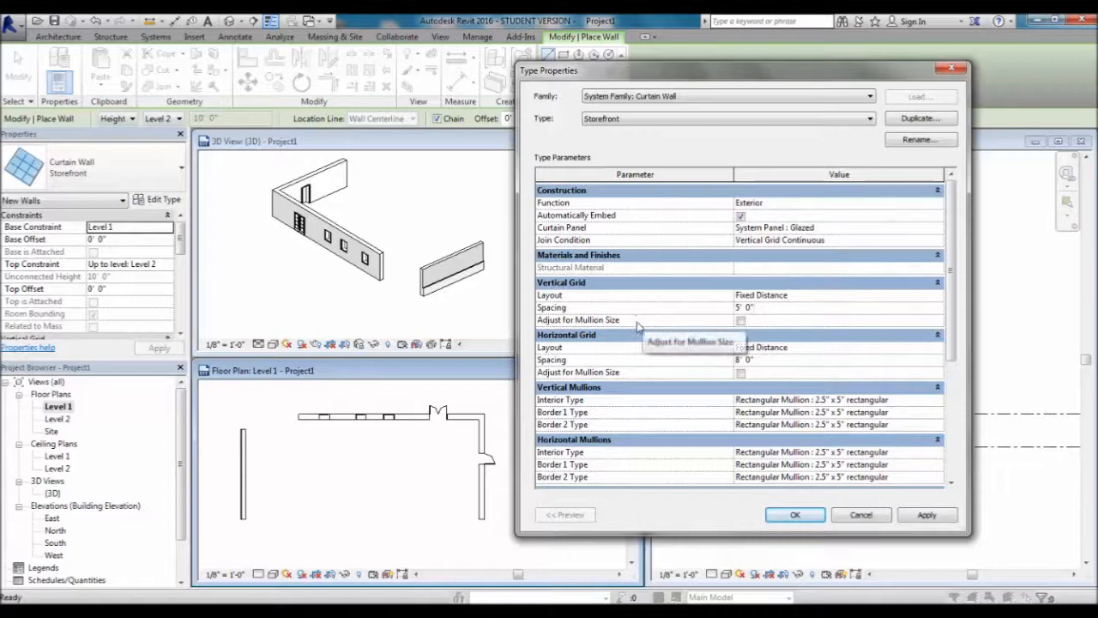
Check the Storefront type's vertical grid mullion size adjustment and horizontal grid layout, keeping Fixed Distance.
click(799, 321)
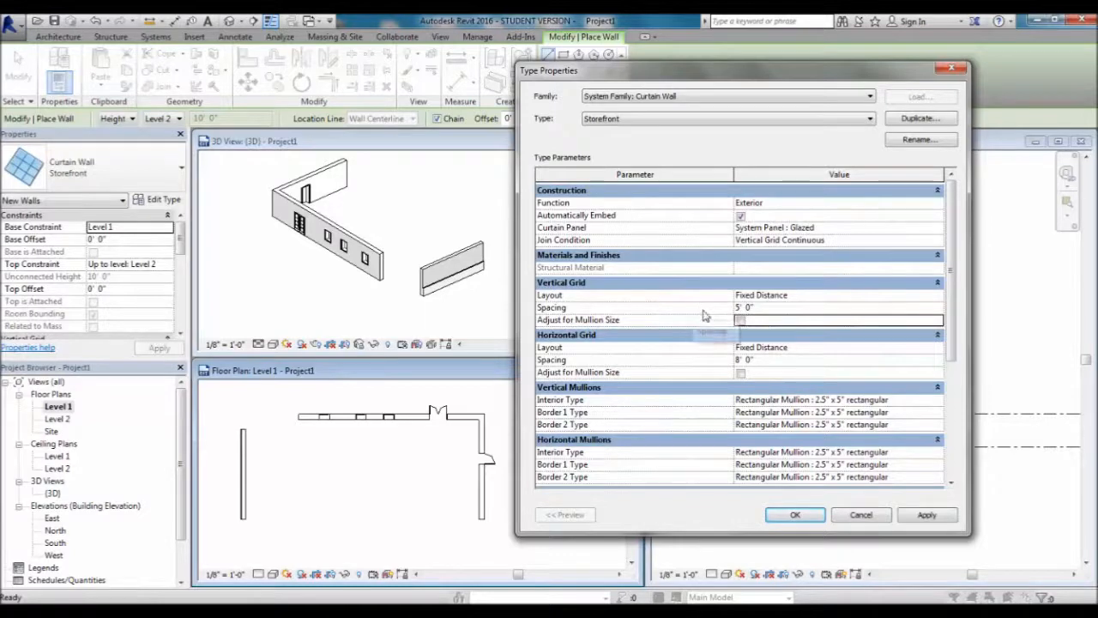
click(796, 350)
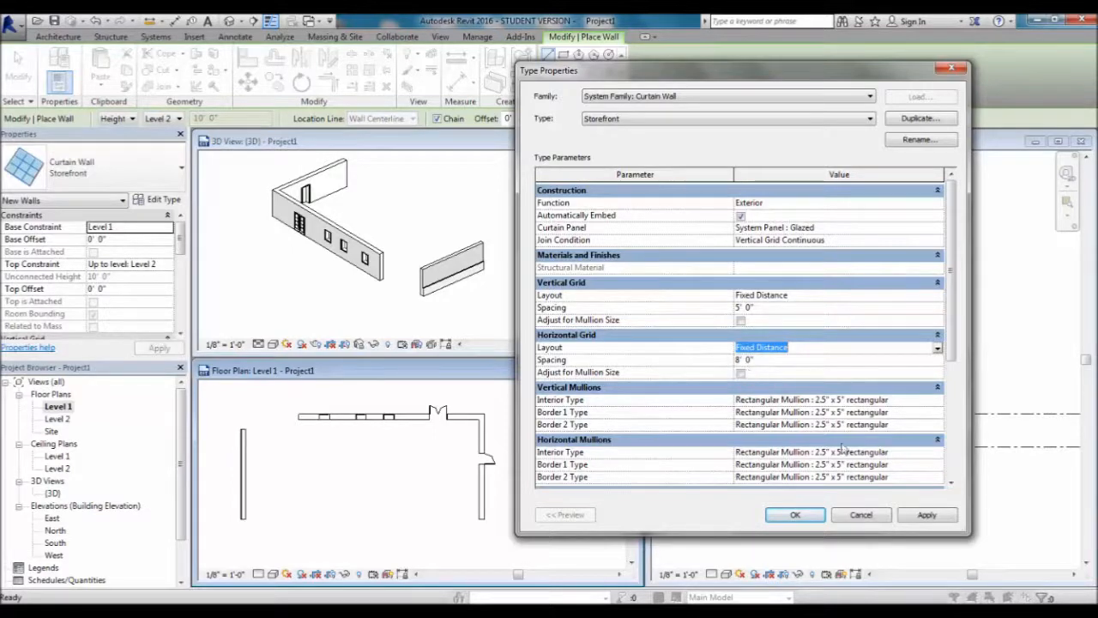
Browse the interior type options for the Storefront's vertical mullions, keeping Rectangular Mullion : 2.5" x 5" rectangular.
click(952, 483)
click(950, 483)
click(951, 484)
click(951, 483)
click(951, 483)
scroll(948, 484, down, 1)
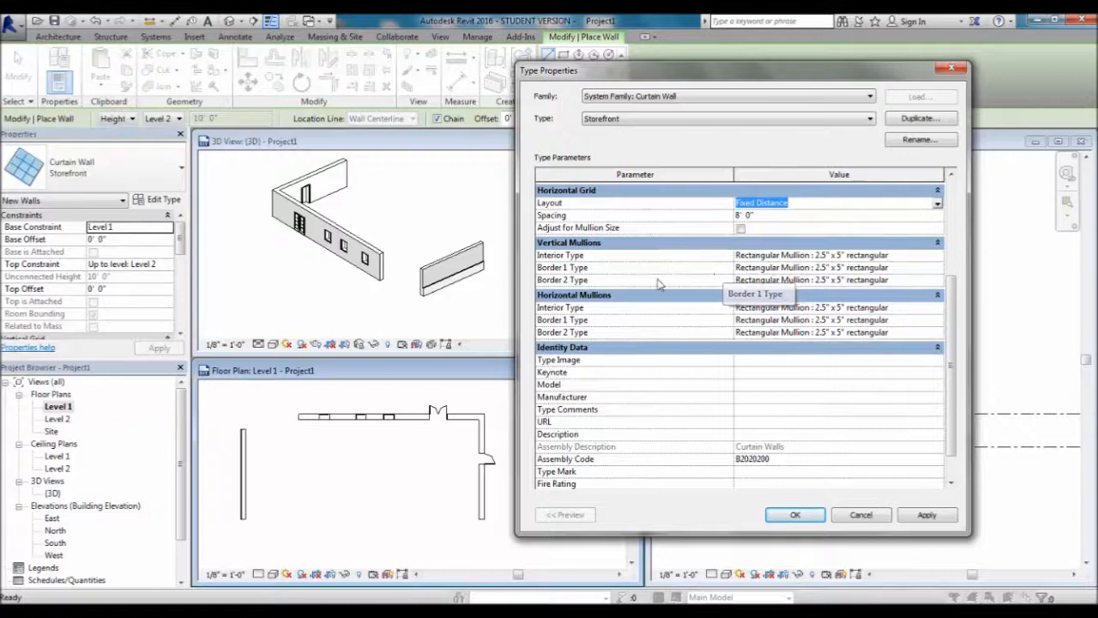
click(925, 256)
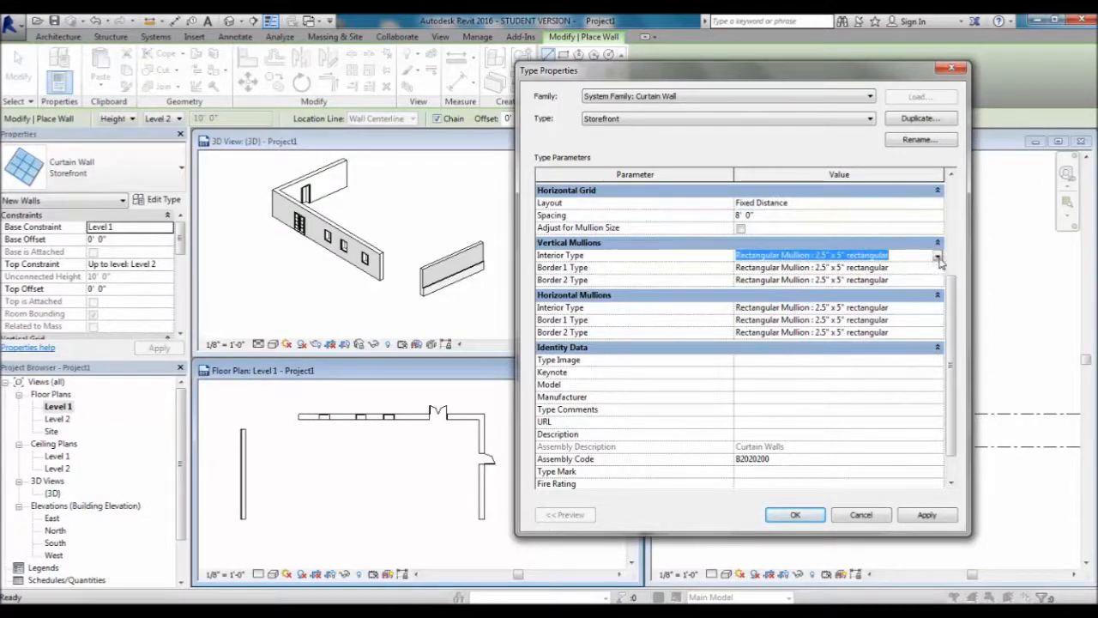
click(938, 257)
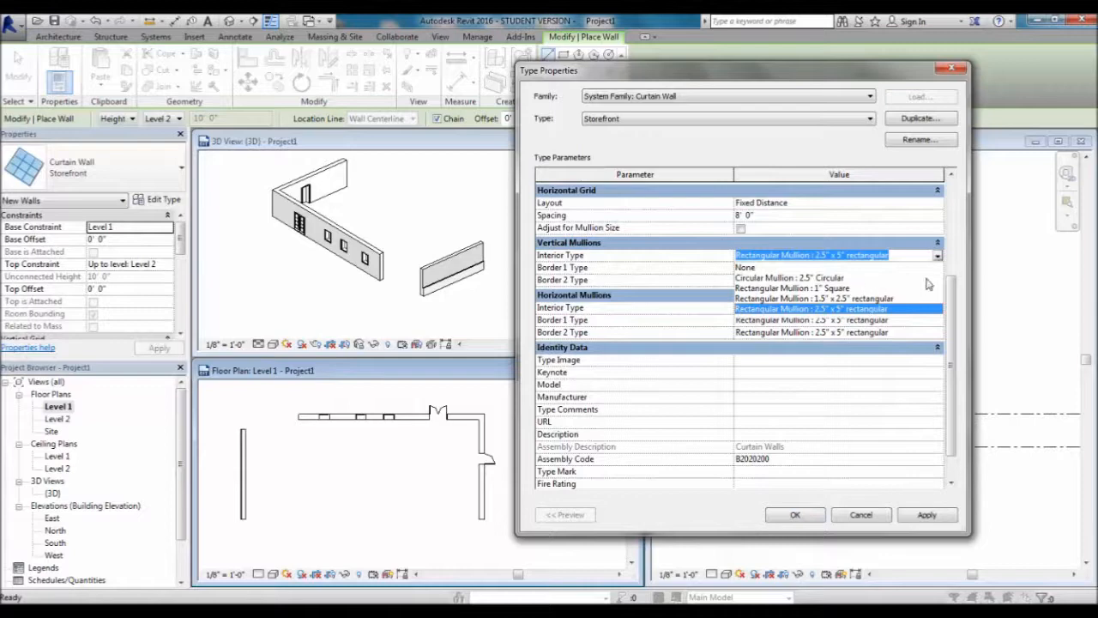
click(670, 260)
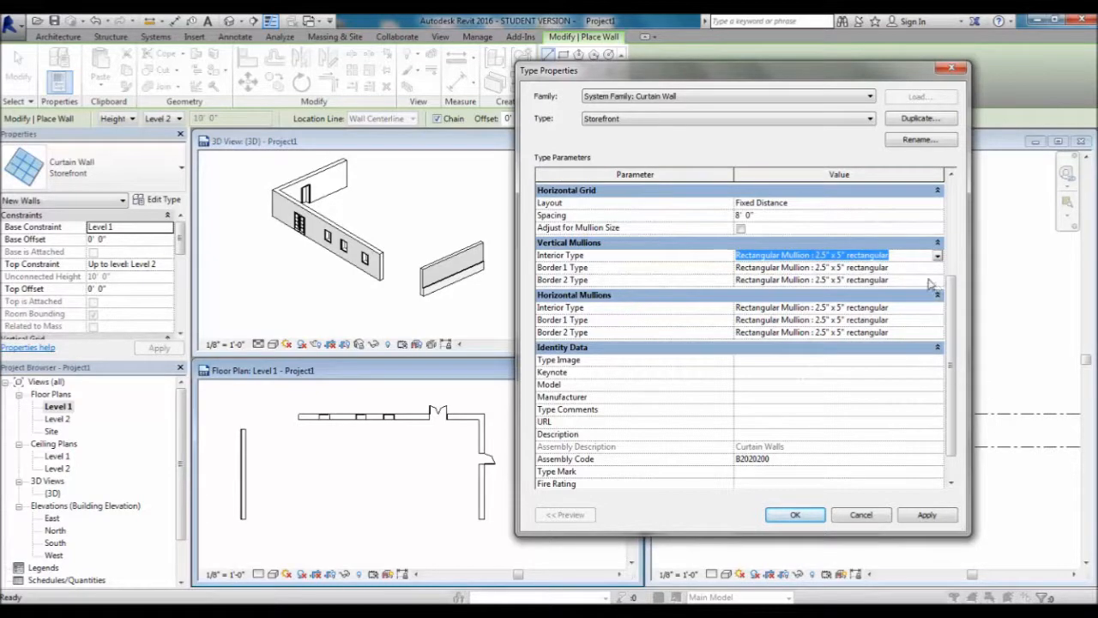
click(938, 256)
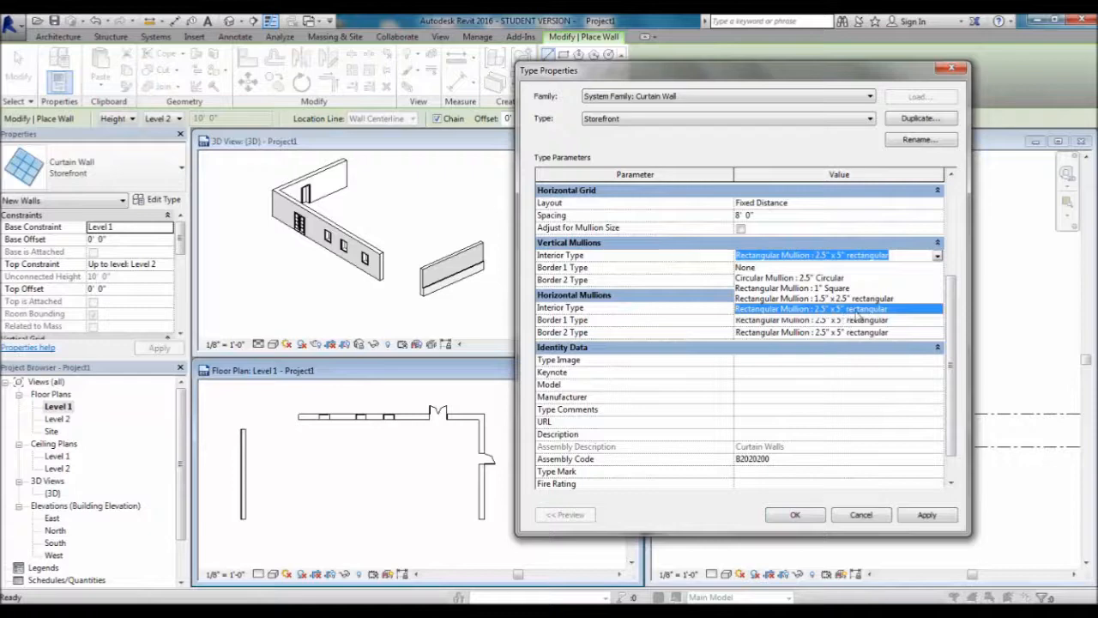
click(680, 253)
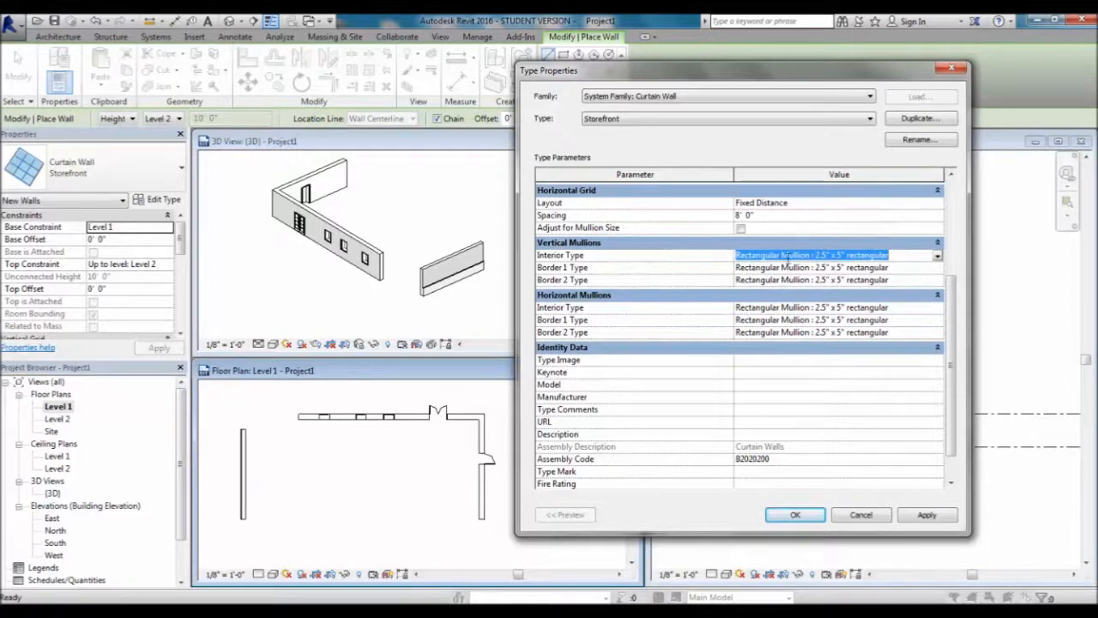
Review the vertical and horizontal border mullion types and the identity data, and accept the Storefront type properties.
click(908, 270)
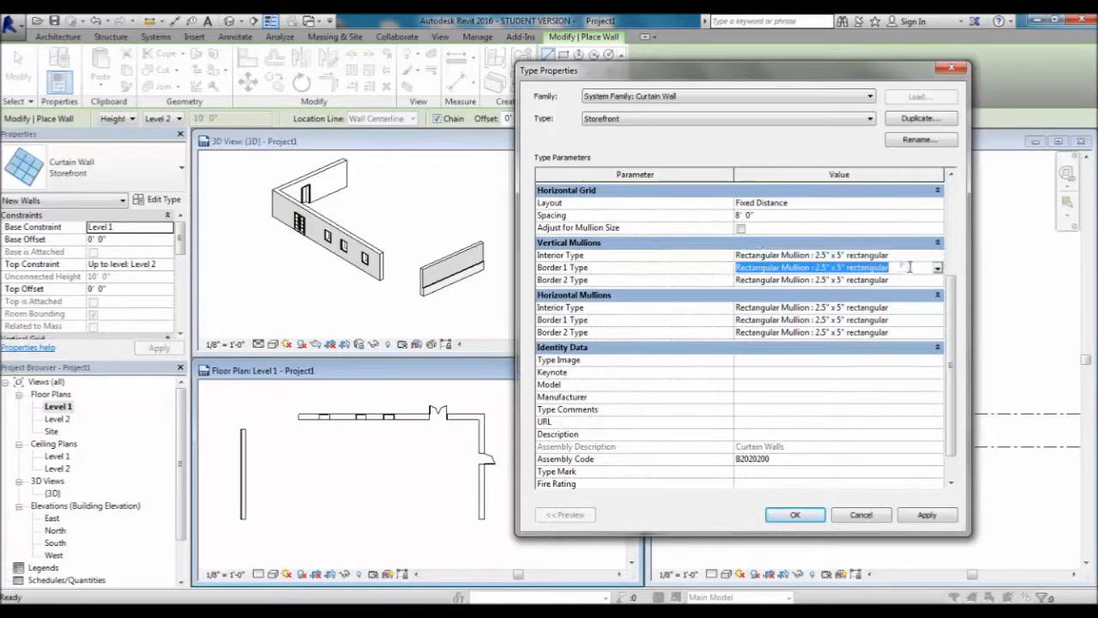
click(895, 309)
click(901, 320)
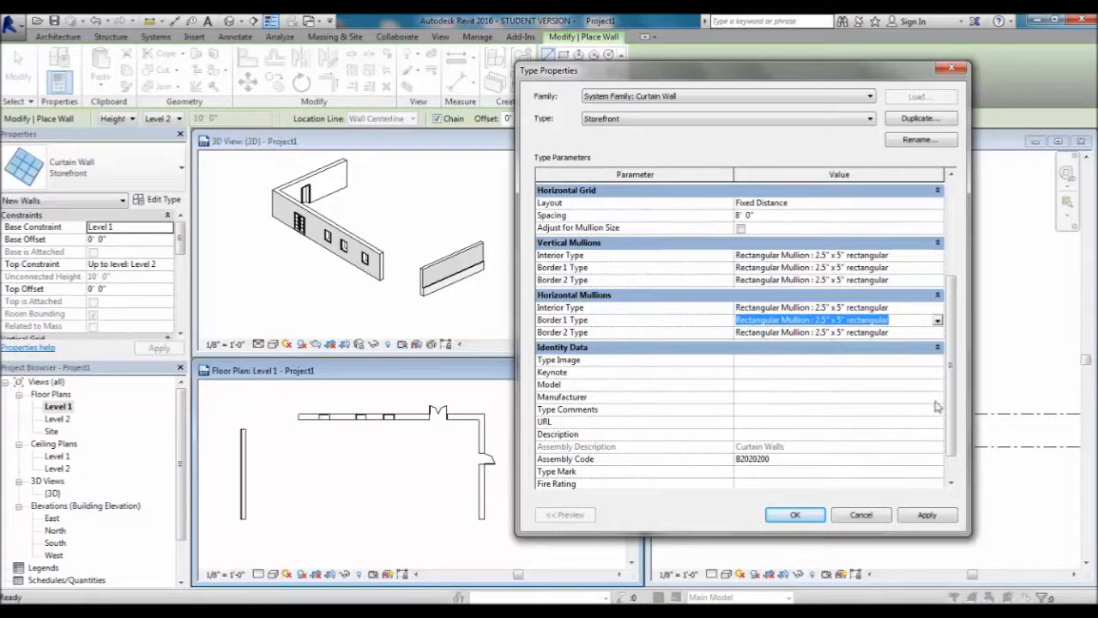
scroll(951, 403, down, 1)
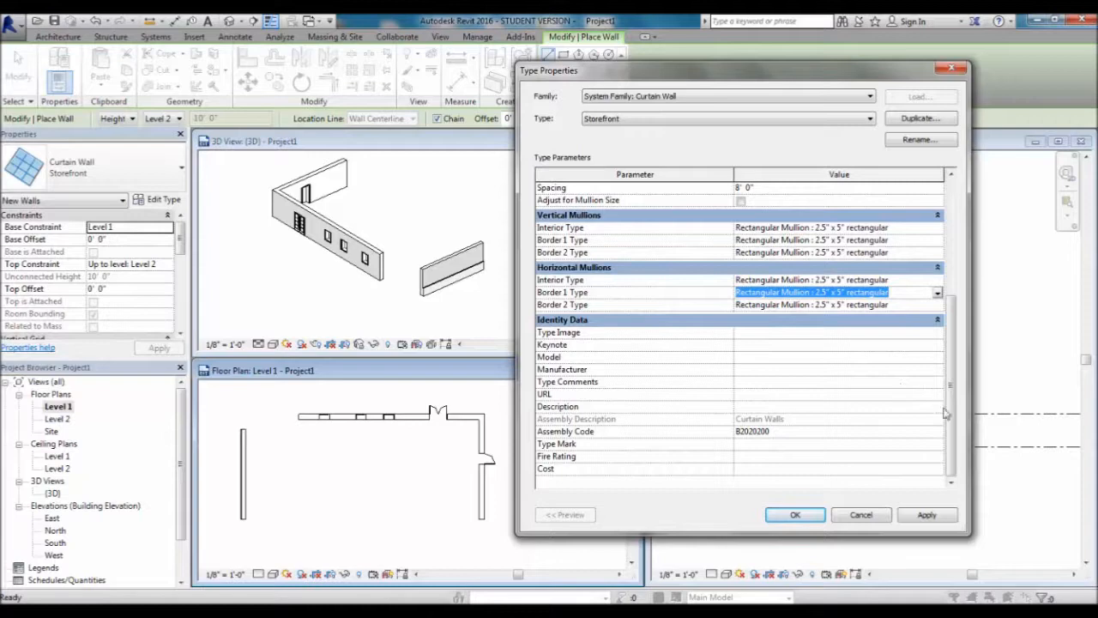
drag(955, 427, 943, 236)
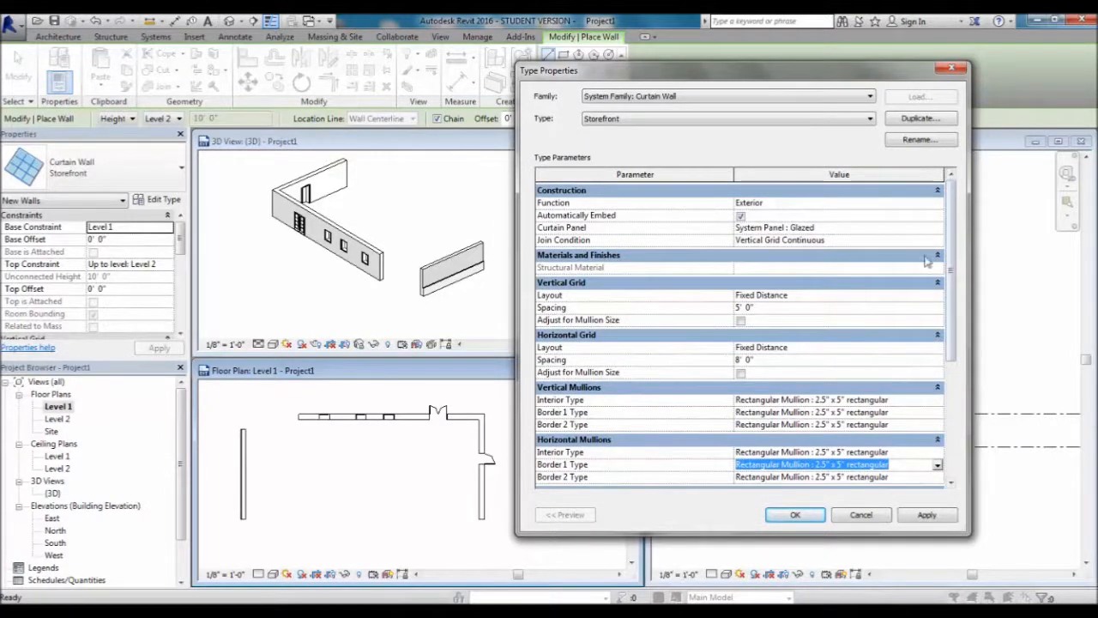
click(795, 516)
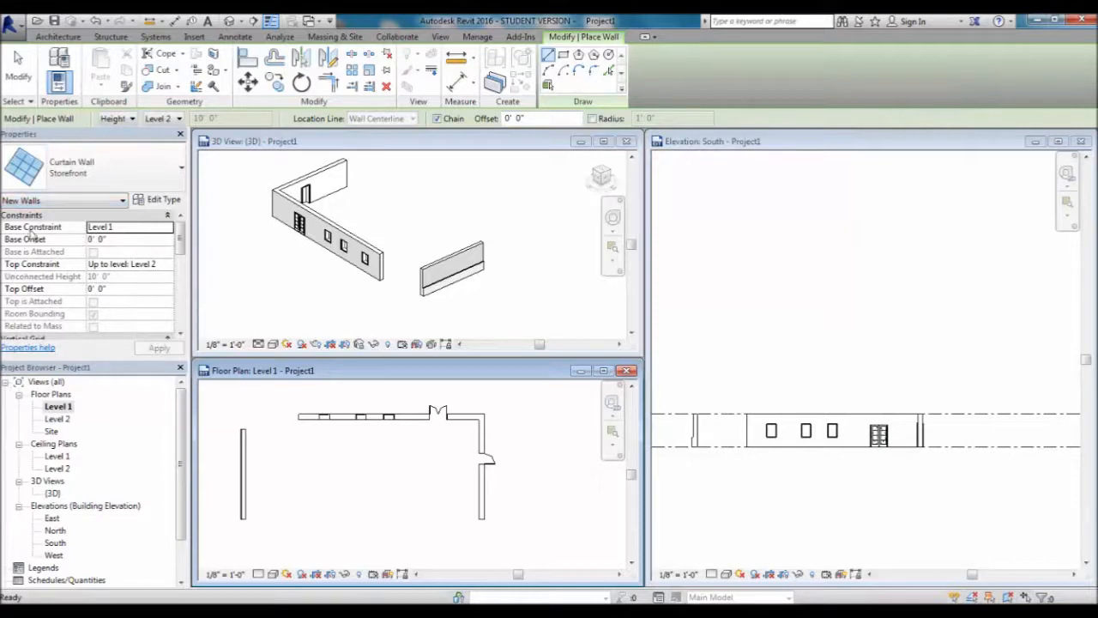
Review the new wall's grid properties and browse the vertical grid justification options, keeping Beginning.
drag(180, 235, 181, 238)
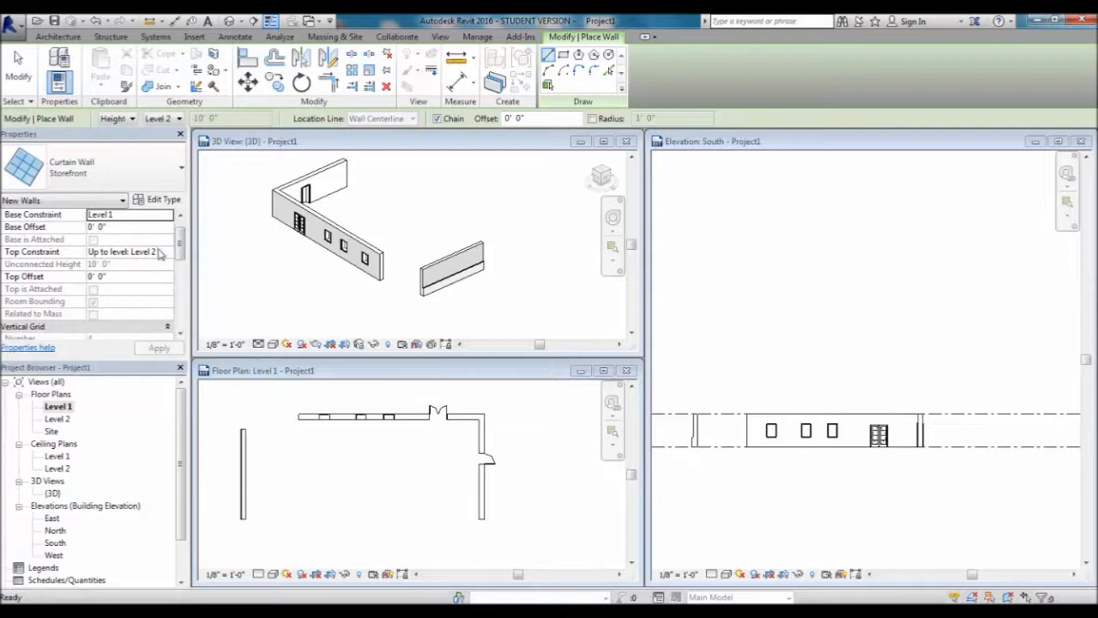
drag(183, 244, 189, 271)
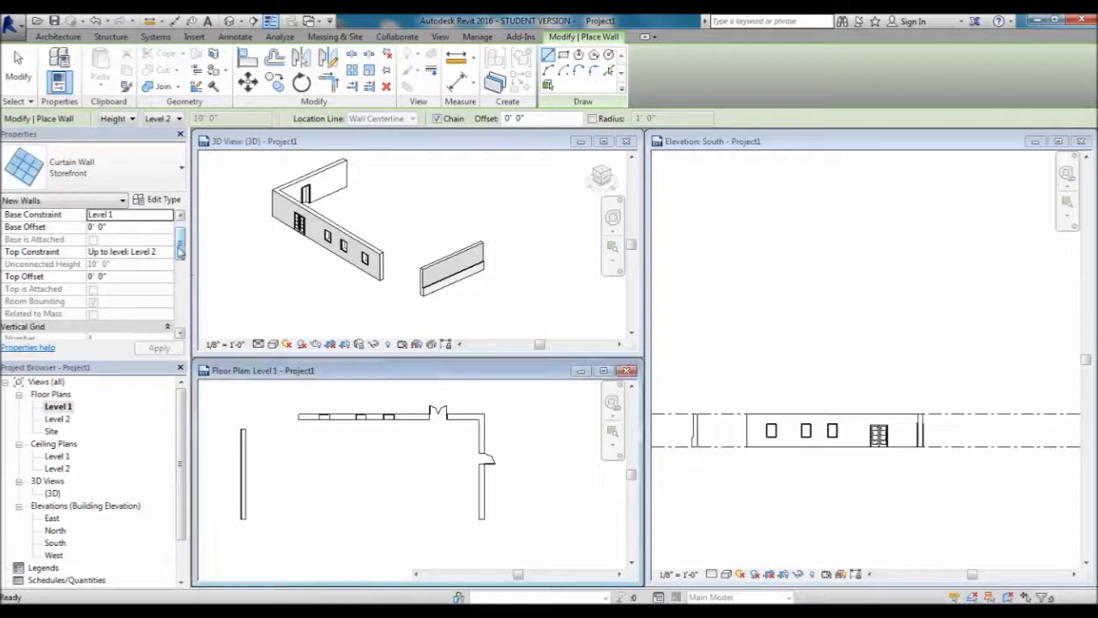
drag(181, 251, 181, 266)
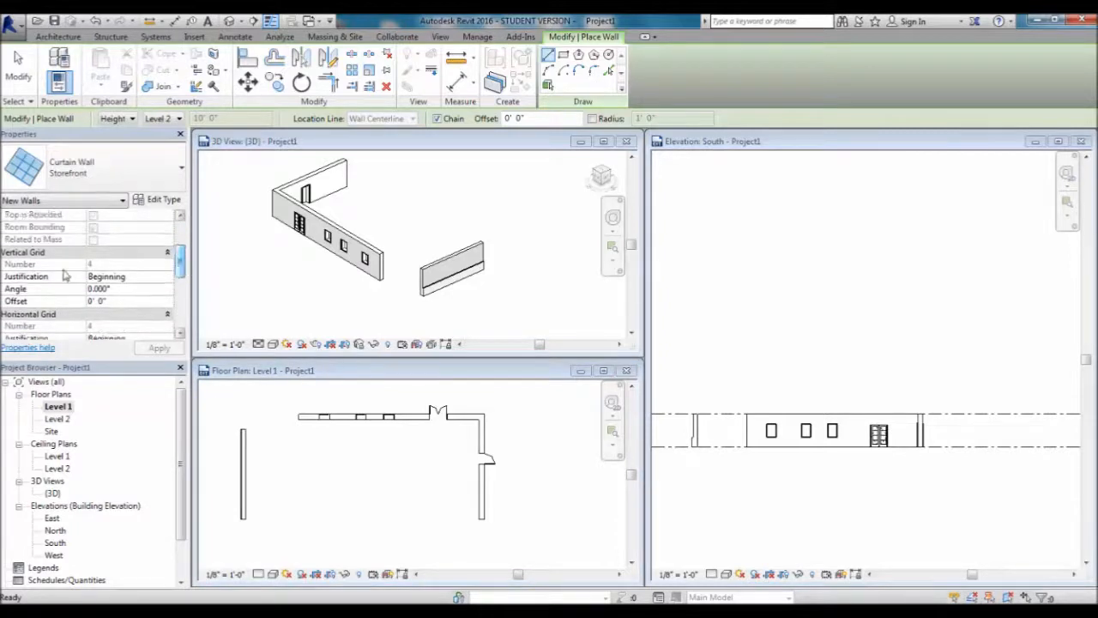
click(180, 333)
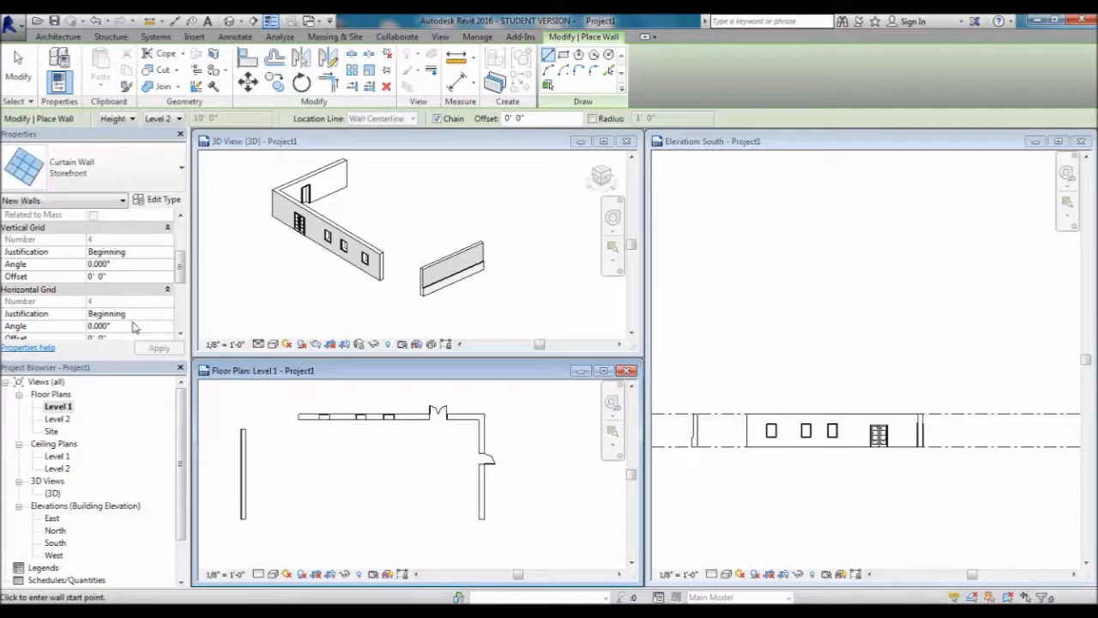
click(156, 250)
click(167, 251)
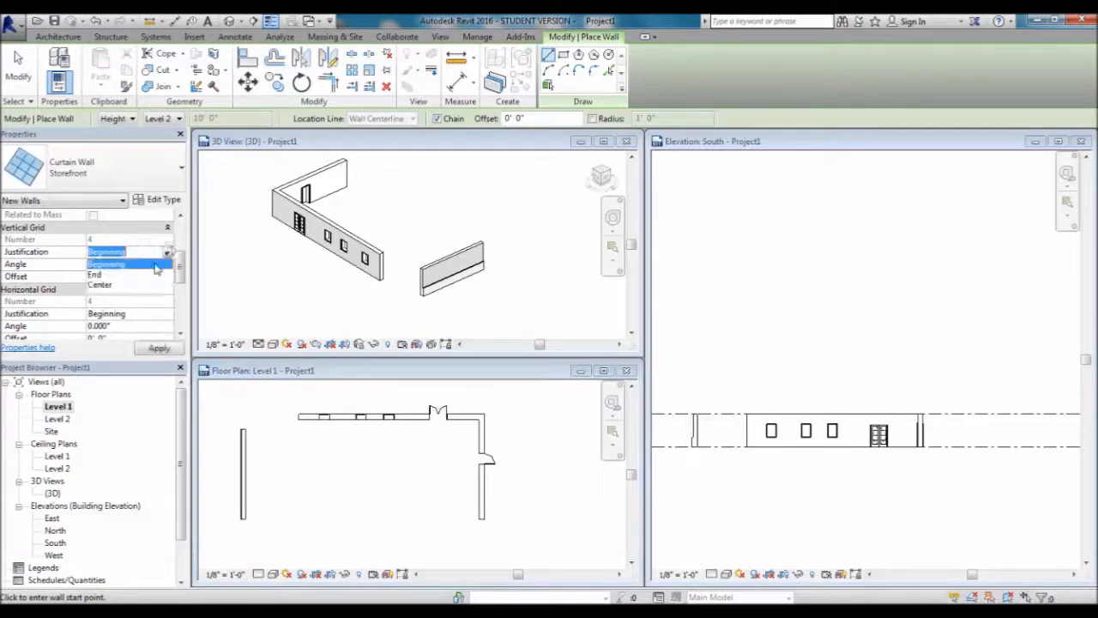
click(143, 250)
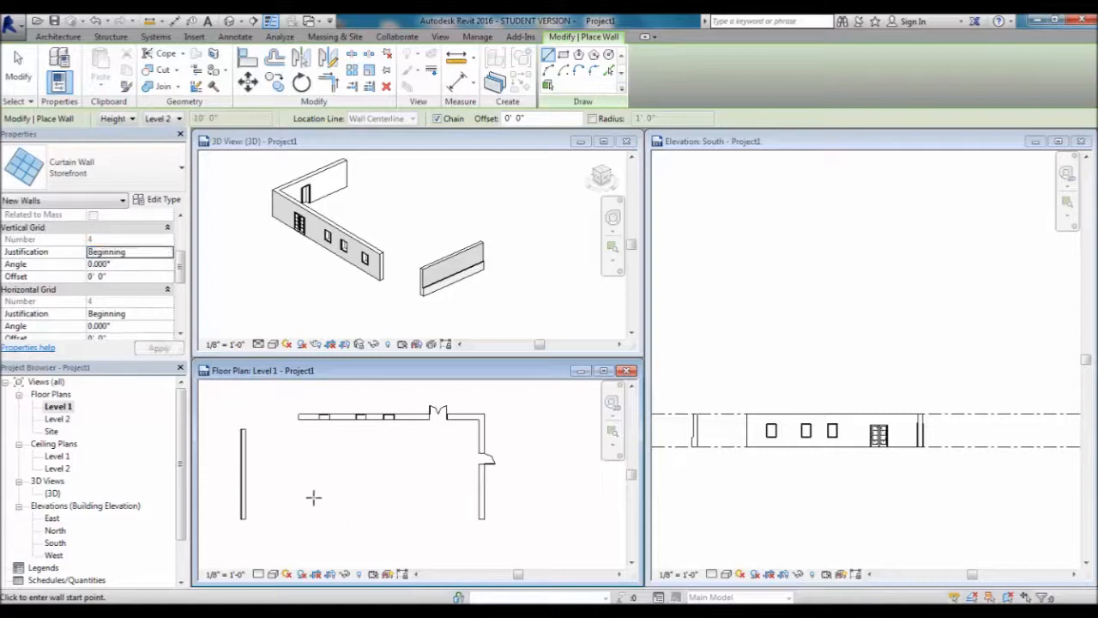
middle_drag(327, 455, 360, 420)
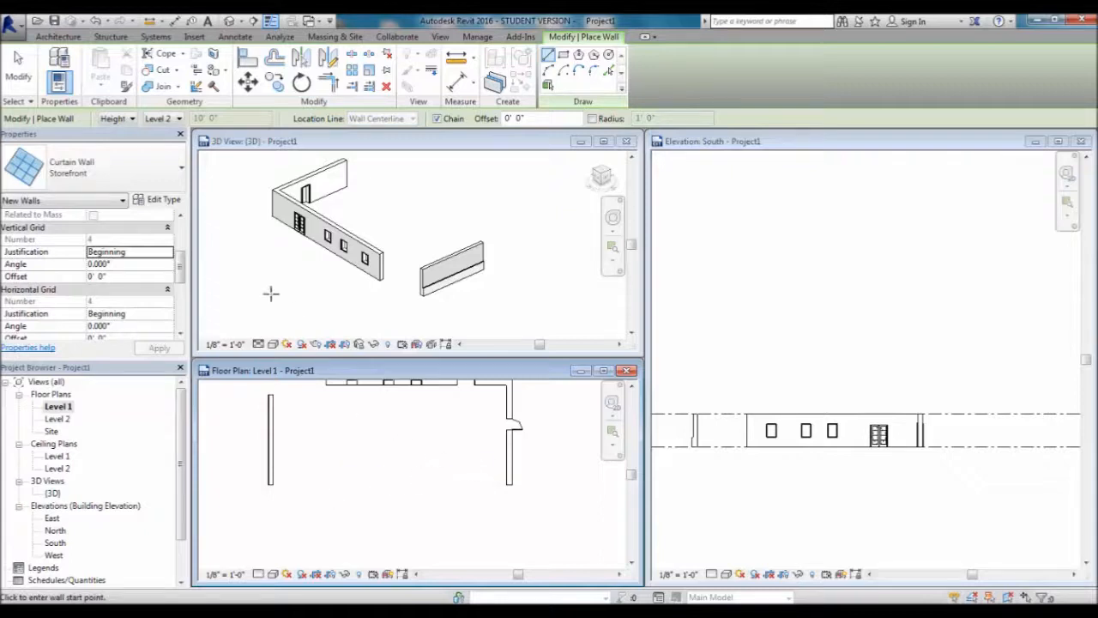
click(170, 252)
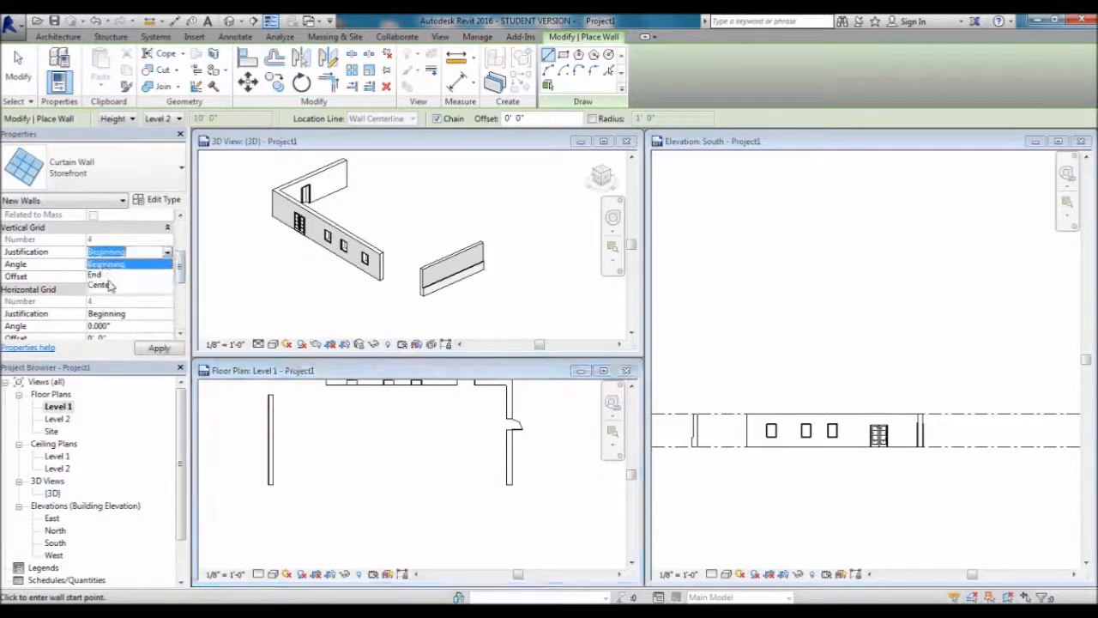
click(169, 253)
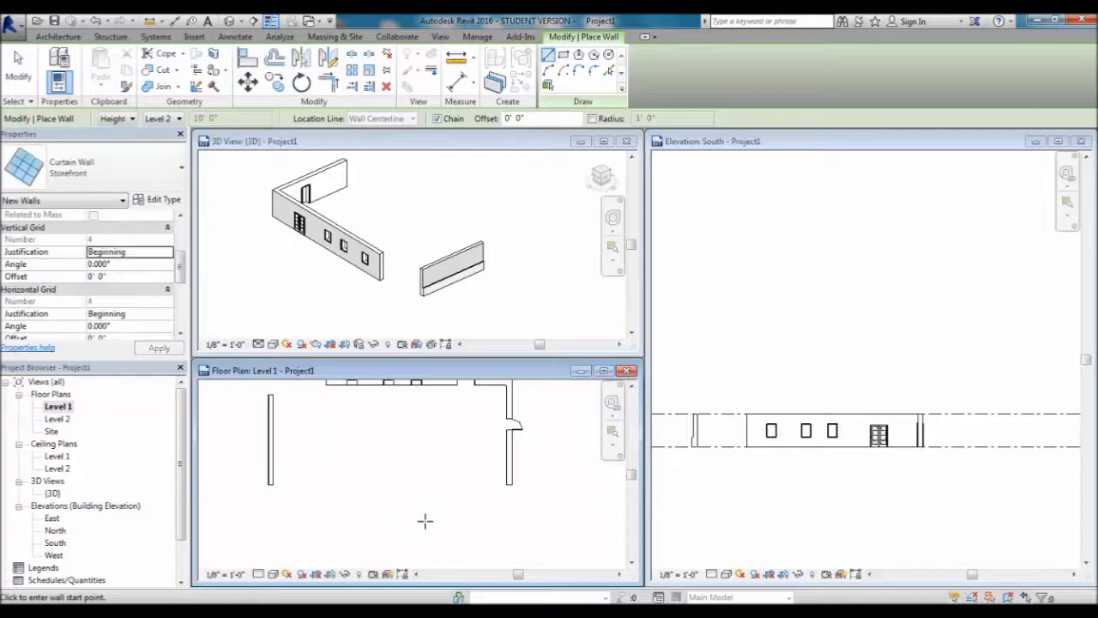
Draw a horizontal Storefront curtain wall about 23' 6" long in the open area of the Level 1 plan, and end the wall command.
drag(181, 262, 181, 232)
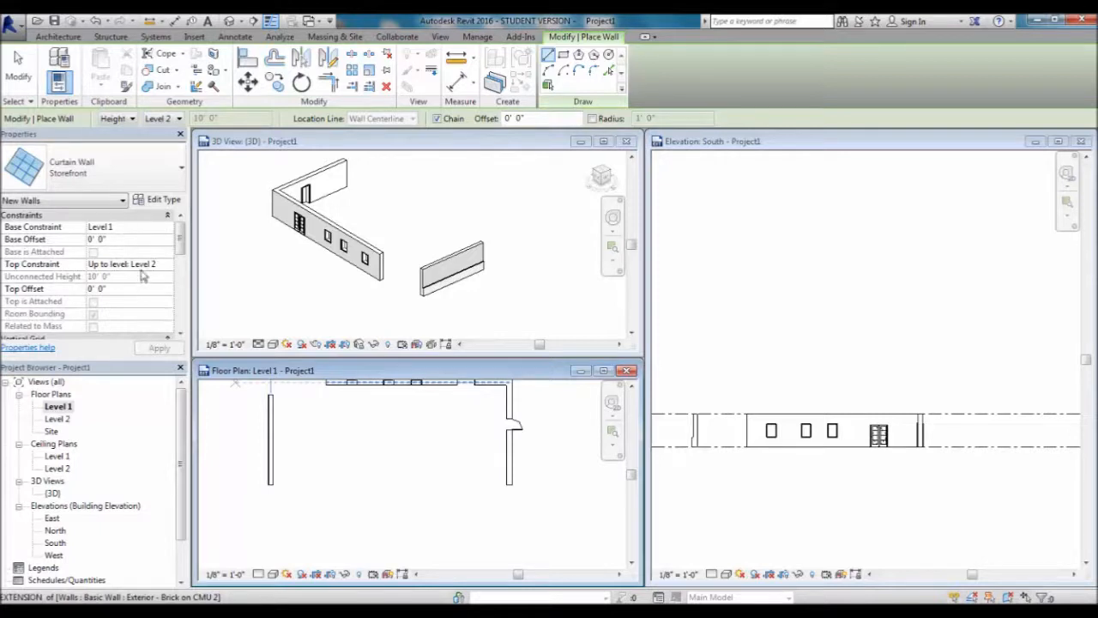
click(351, 493)
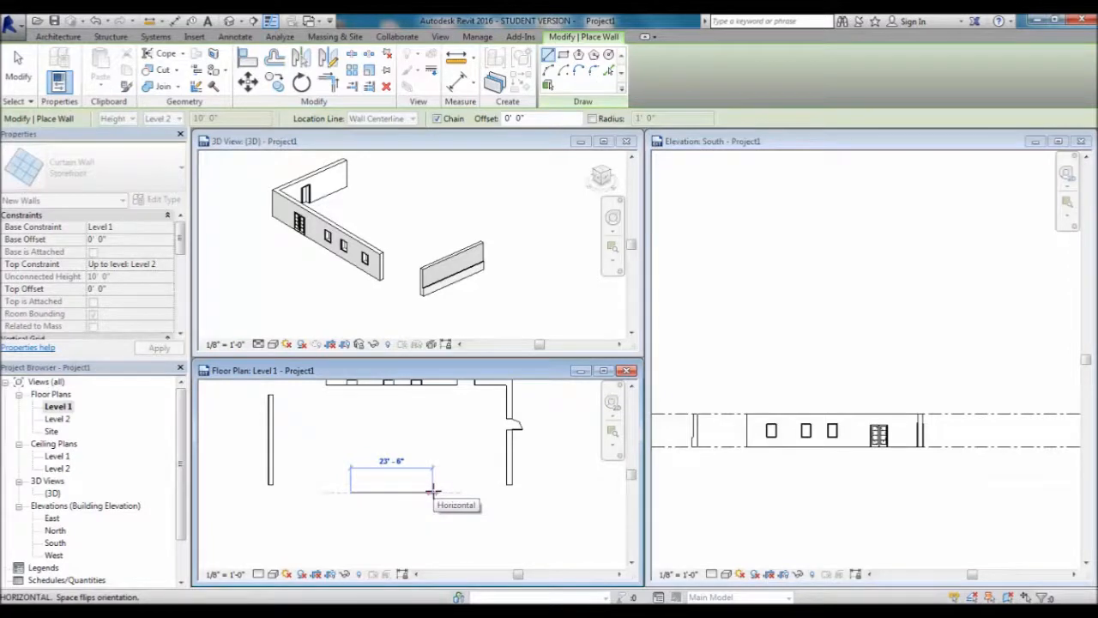
click(434, 491)
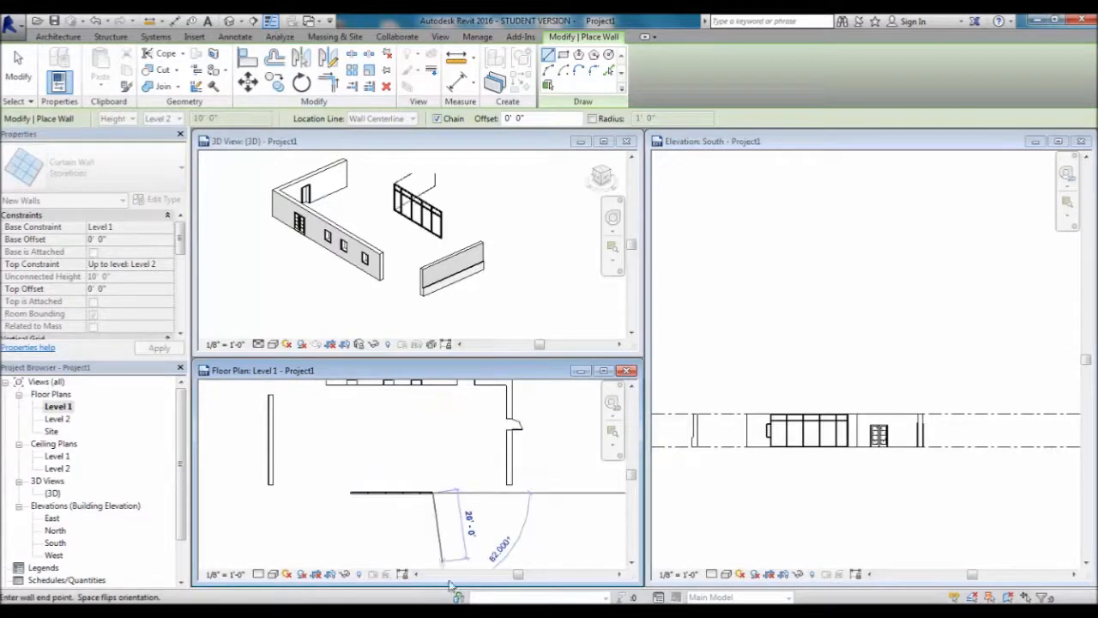
key(Escape)
key(Escape)
Examine the new curtain wall's panels and mullions up close in the Level 1 plan and from several angles in the 3D view.
scroll(370, 521, up, 2)
scroll(412, 497, up, 3)
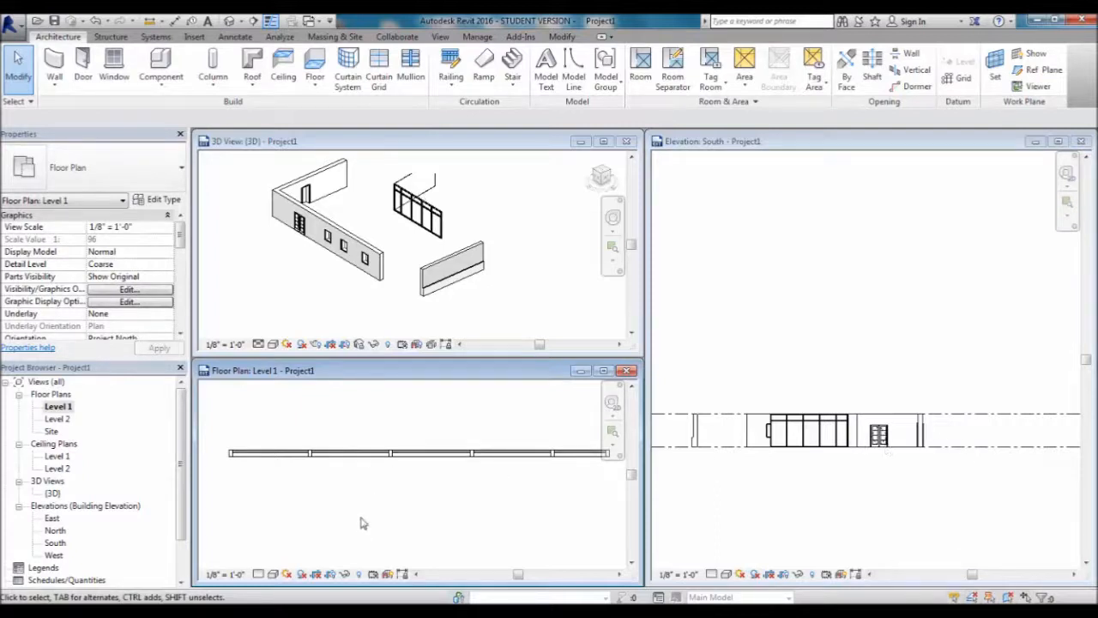
middle_drag(405, 497, 363, 518)
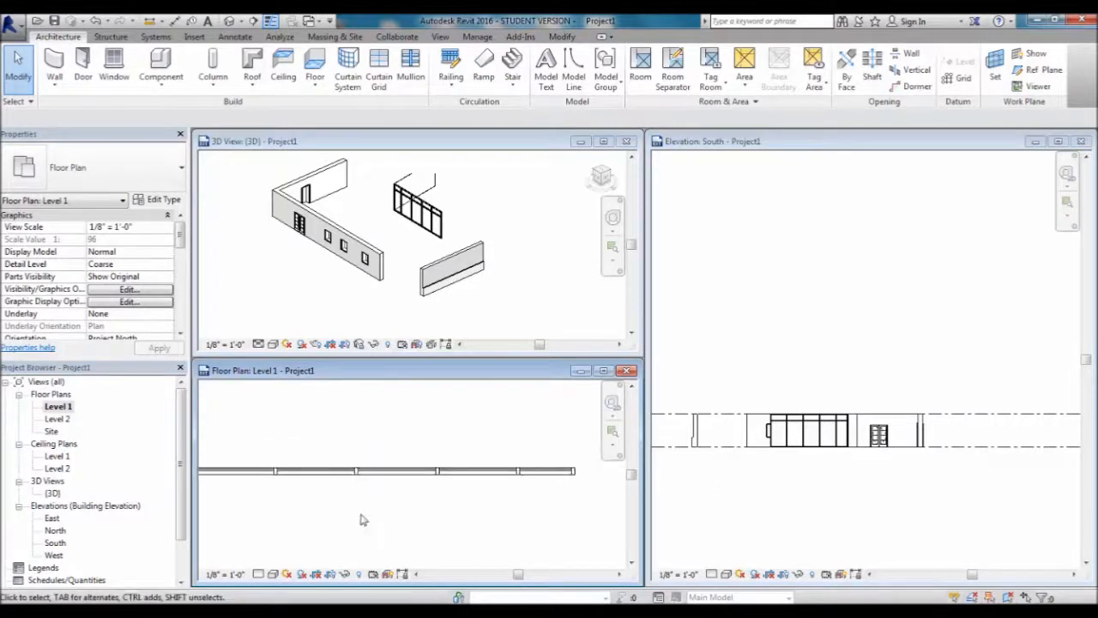
click(513, 292)
scroll(424, 202, up, 4)
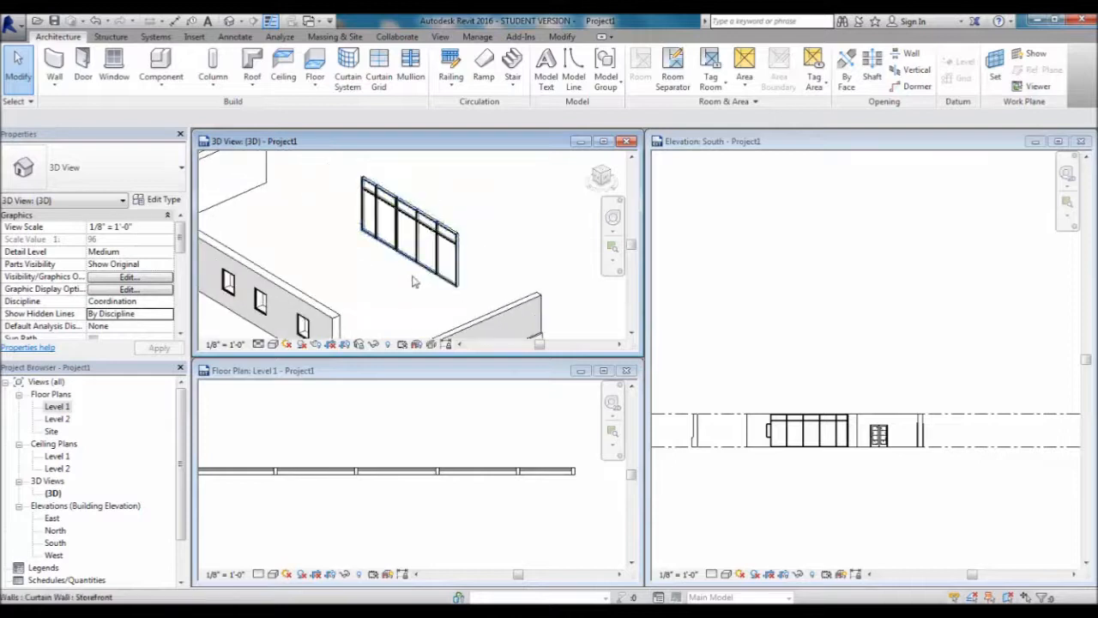
shift+middle_drag(395, 255, 416, 286)
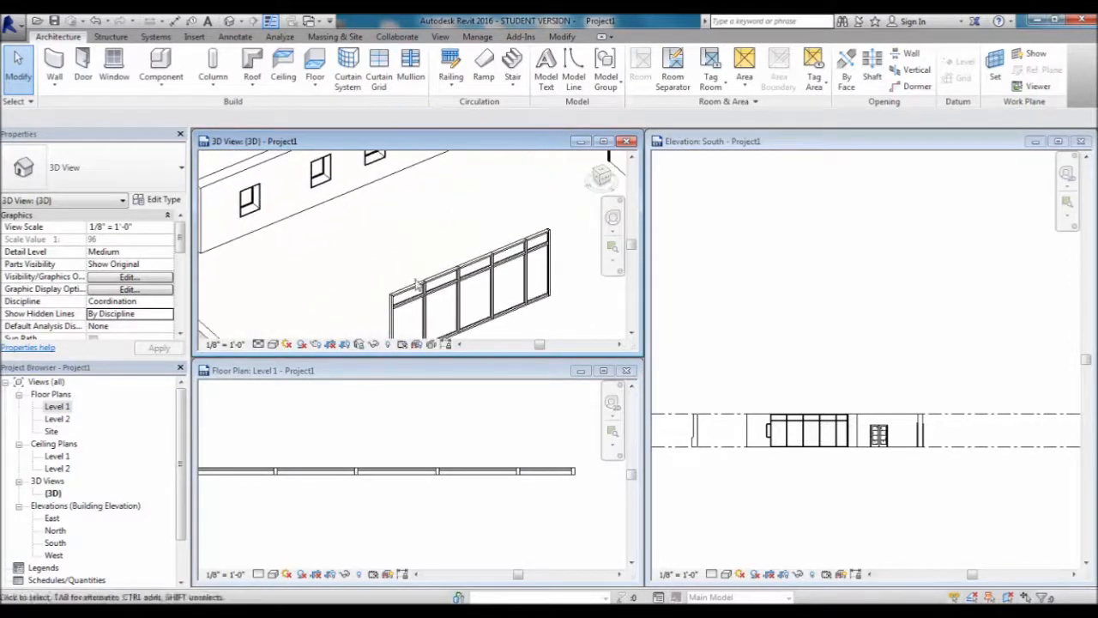
shift+middle_drag(456, 314, 383, 316)
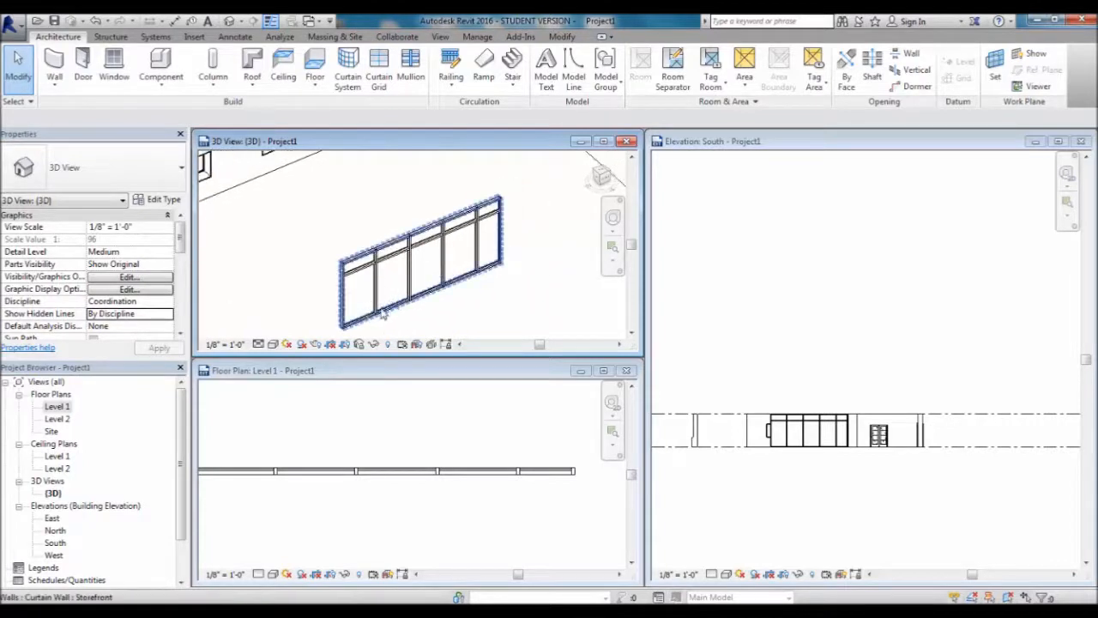
scroll(384, 316, up, 4)
shift+middle_drag(412, 246, 368, 287)
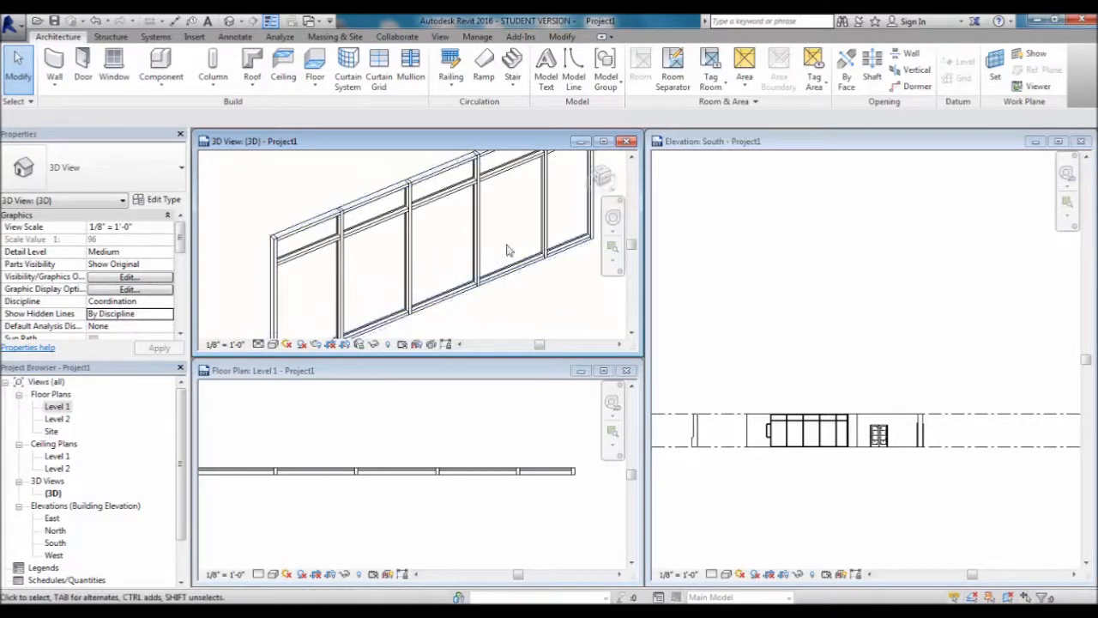
scroll(455, 261, down, 2)
scroll(399, 259, up, 2)
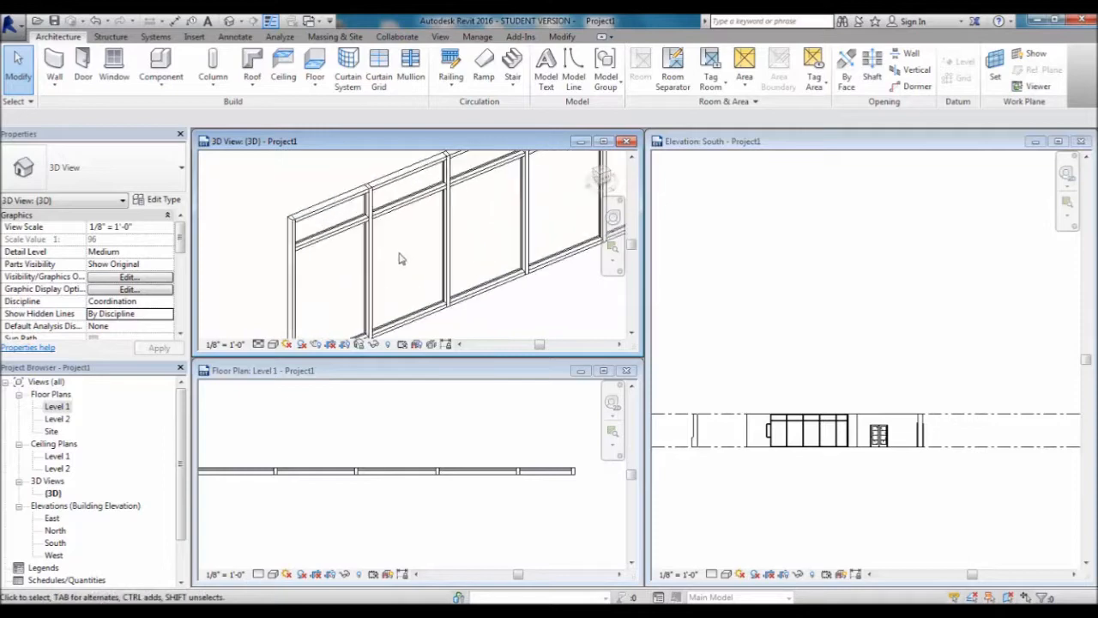
scroll(425, 288, down, 4)
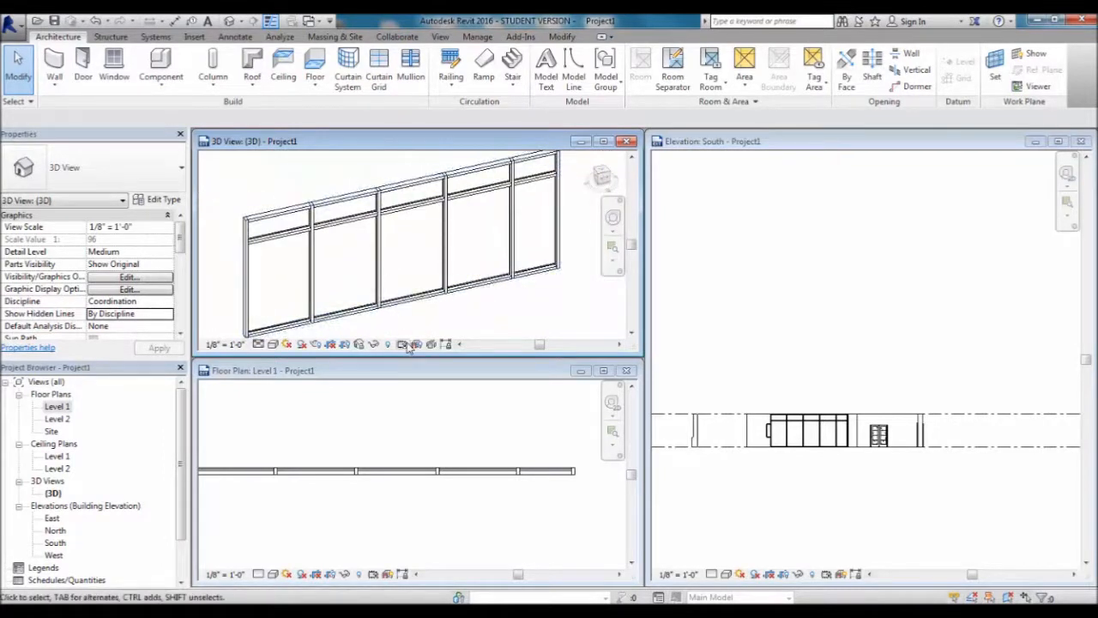
middle_drag(482, 319, 490, 309)
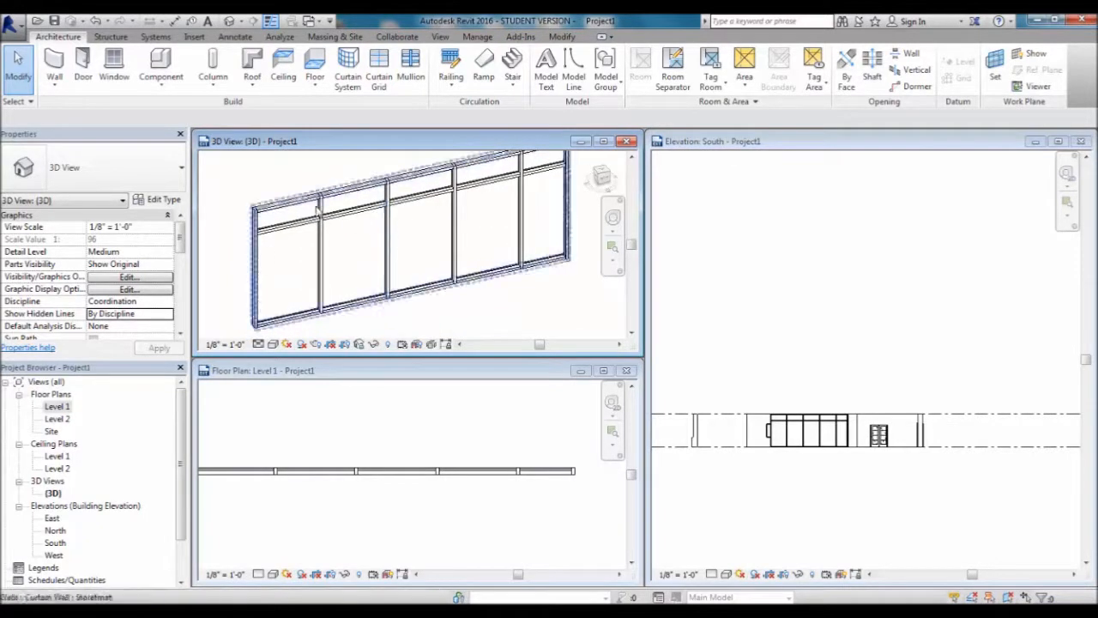
click(17, 73)
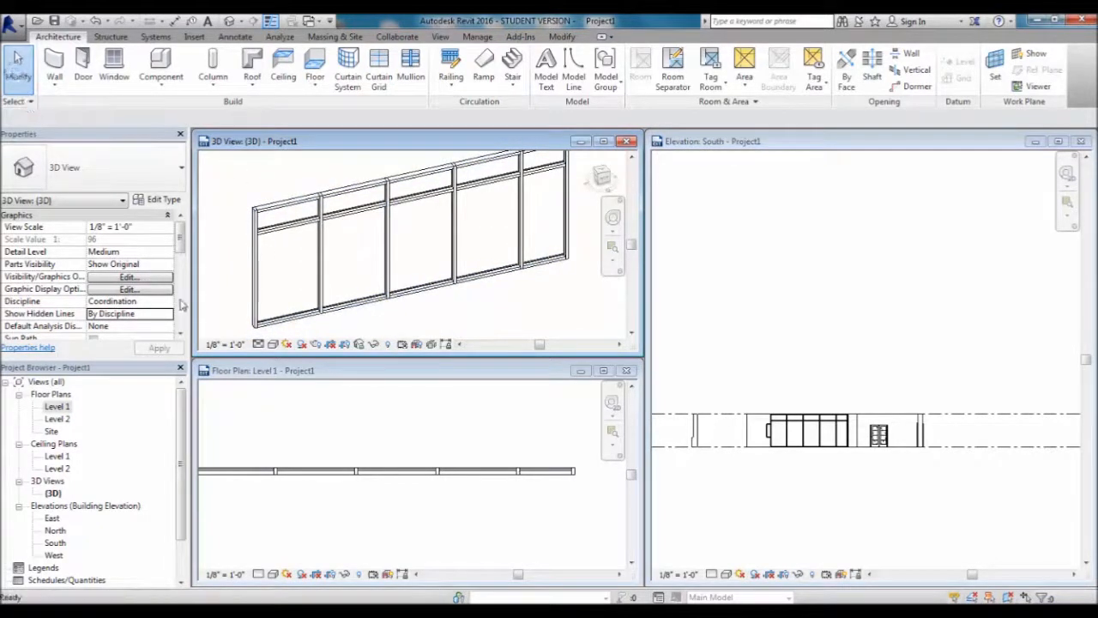
Select the Storefront curtain wall in the 3D view and apply End as its vertical grid justification.
click(412, 296)
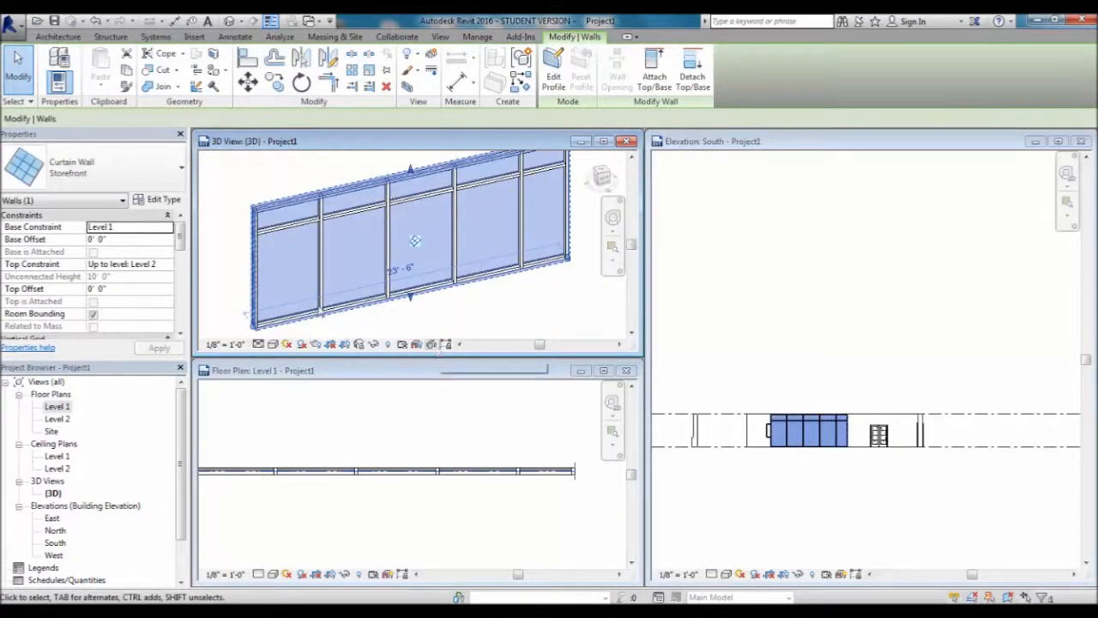
drag(180, 239, 190, 265)
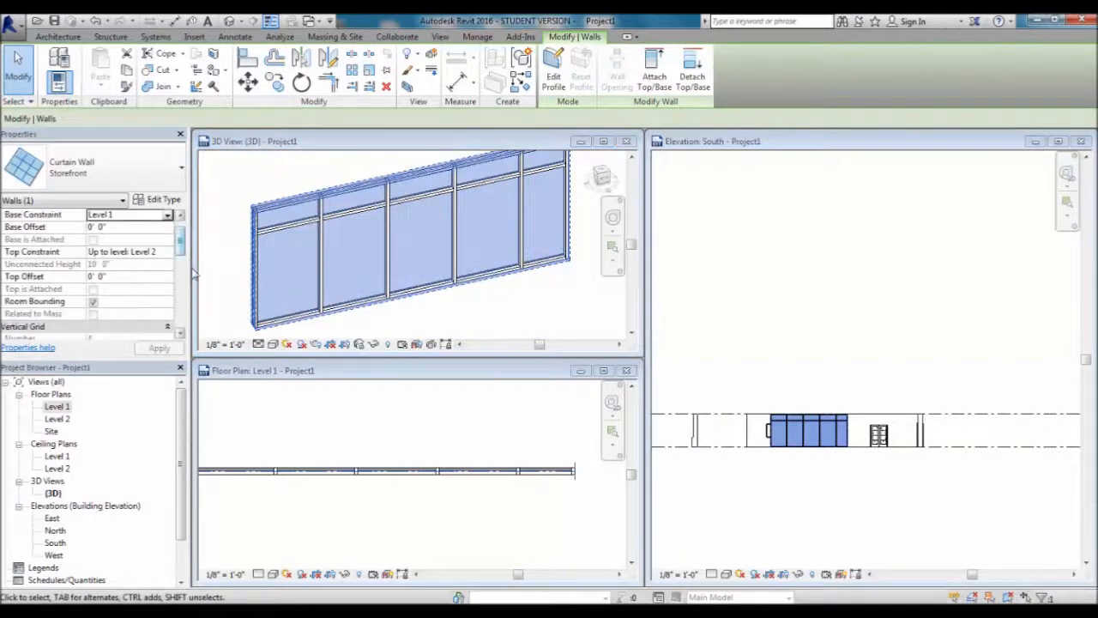
drag(181, 252, 182, 270)
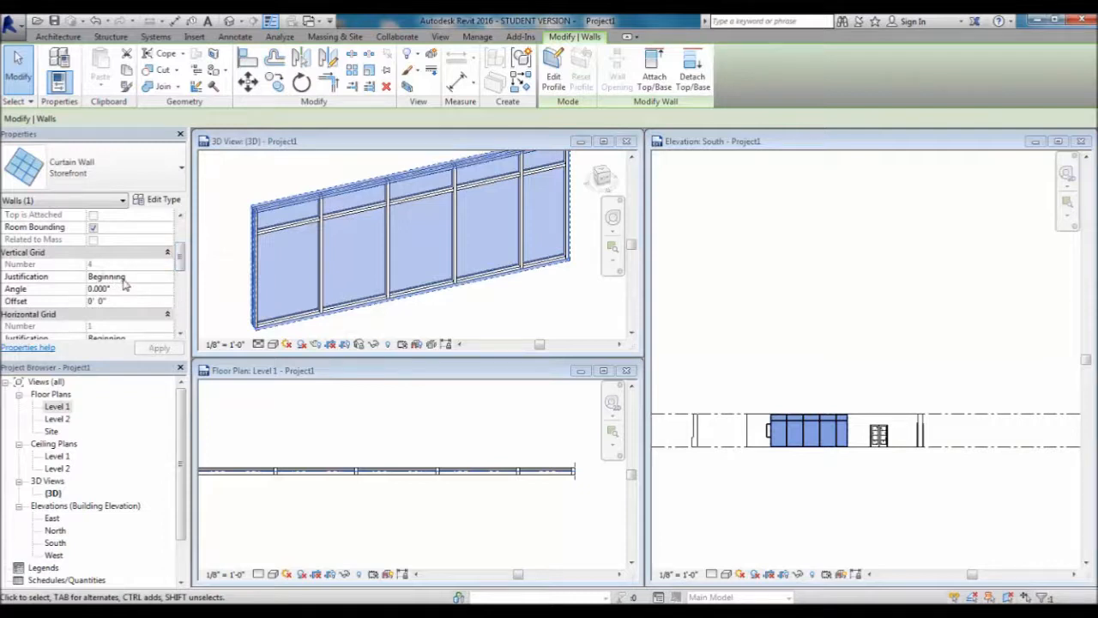
click(142, 278)
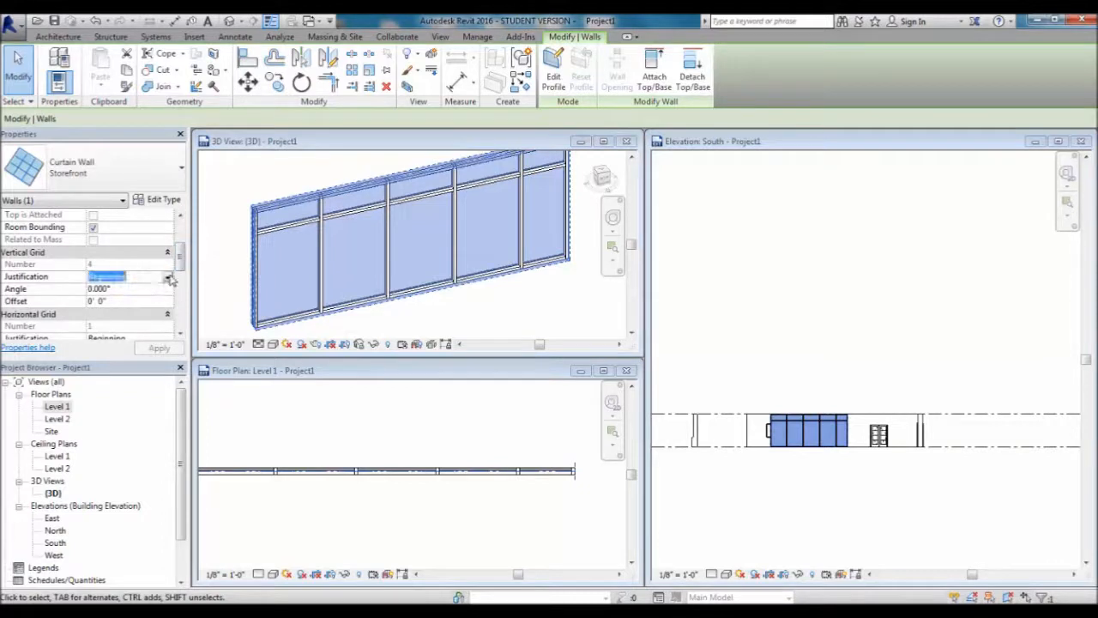
click(168, 276)
click(106, 298)
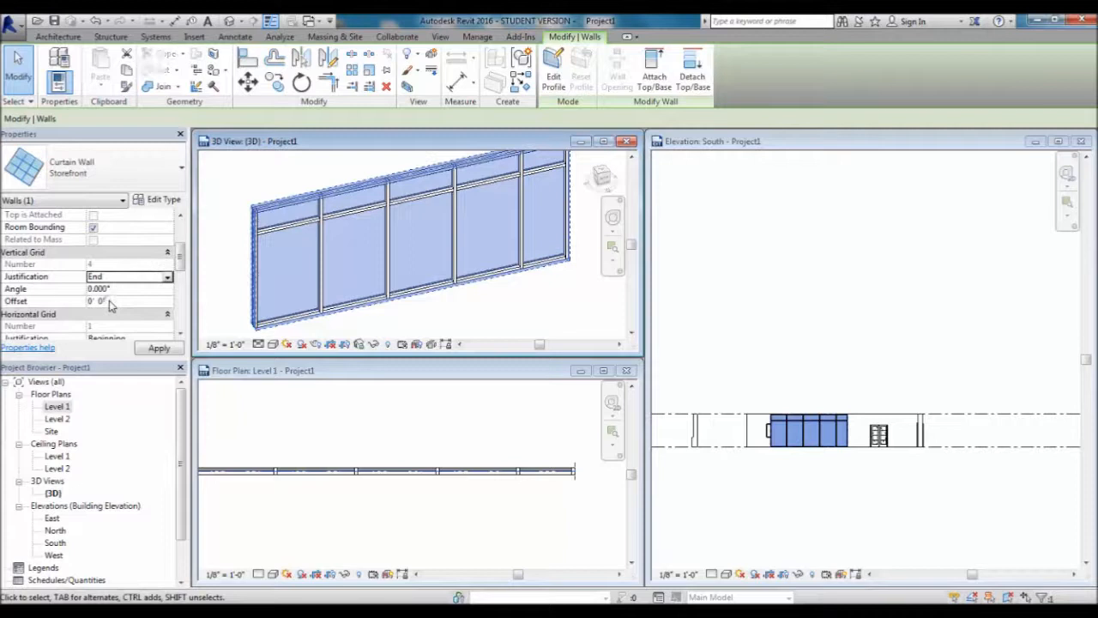
click(157, 350)
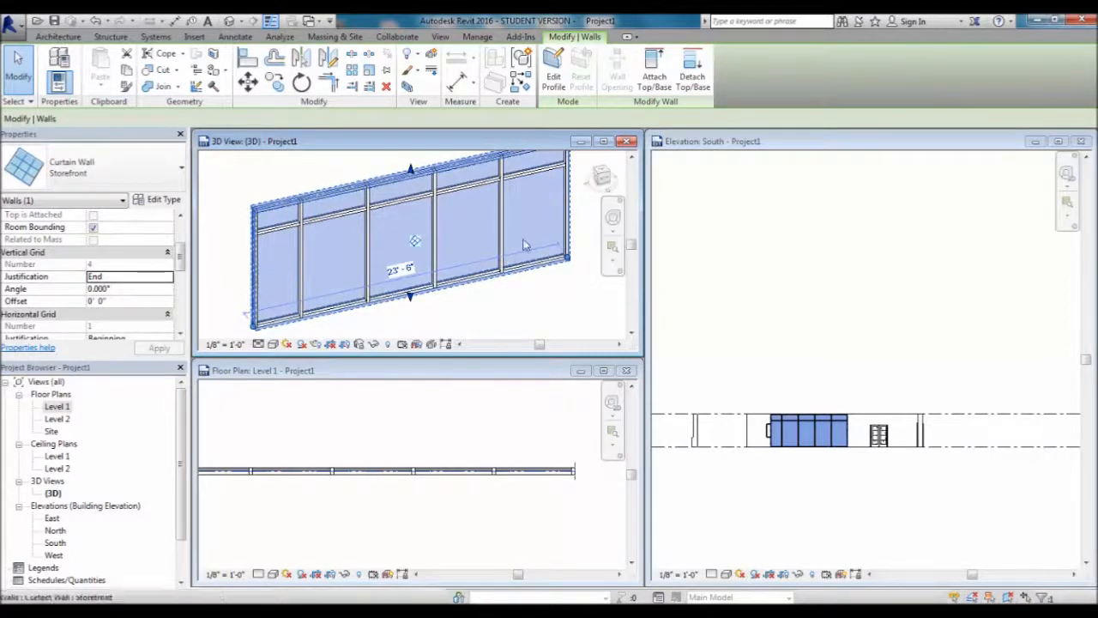
Change the curtain wall's vertical grid justification to Center.
click(172, 277)
click(167, 277)
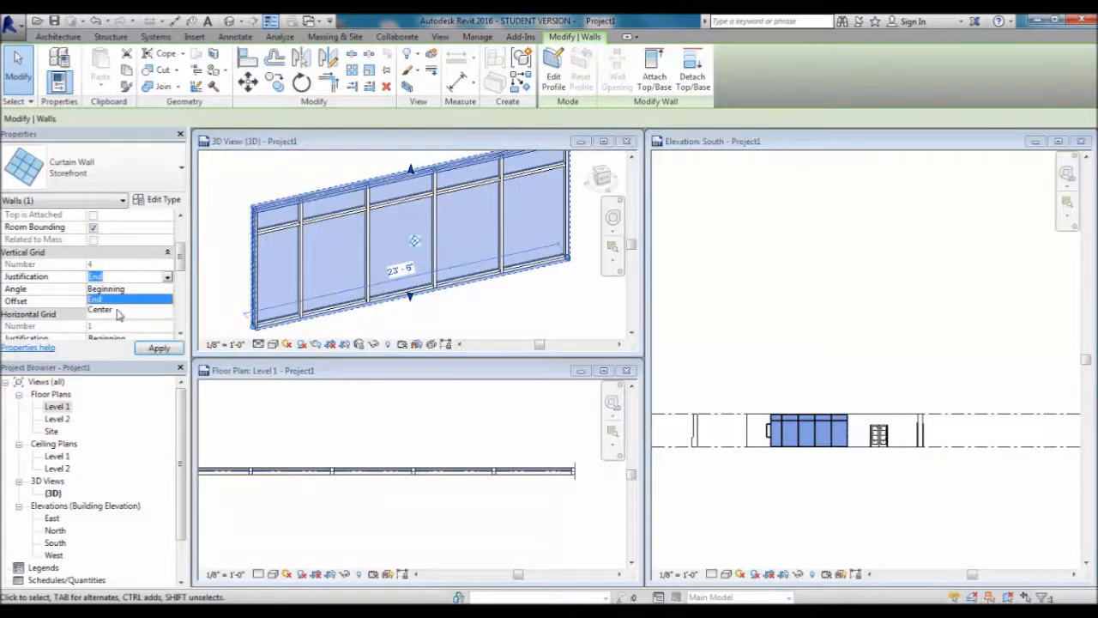
click(117, 311)
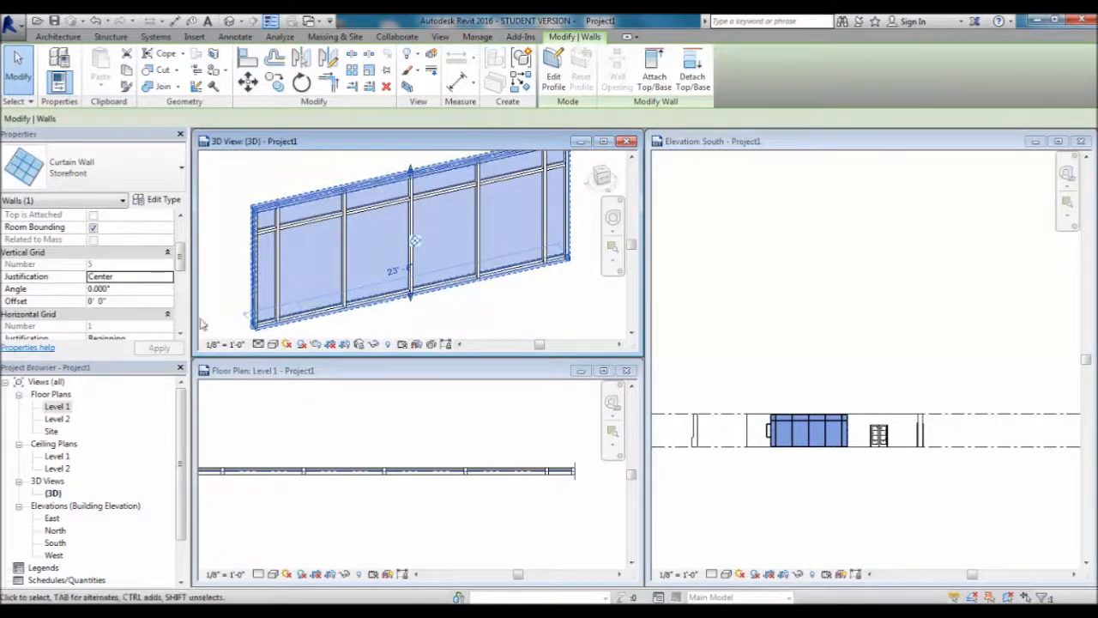
Apply a vertical grid angle of 15° to the curtain wall and inspect its mullions in the 3D view.
click(127, 290)
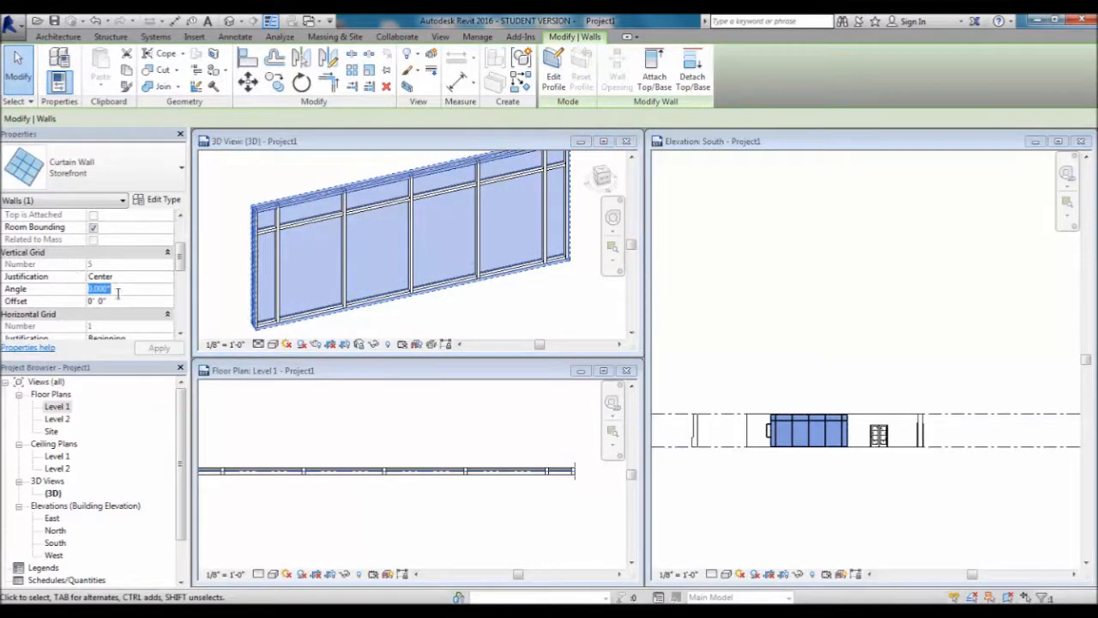
text(15)
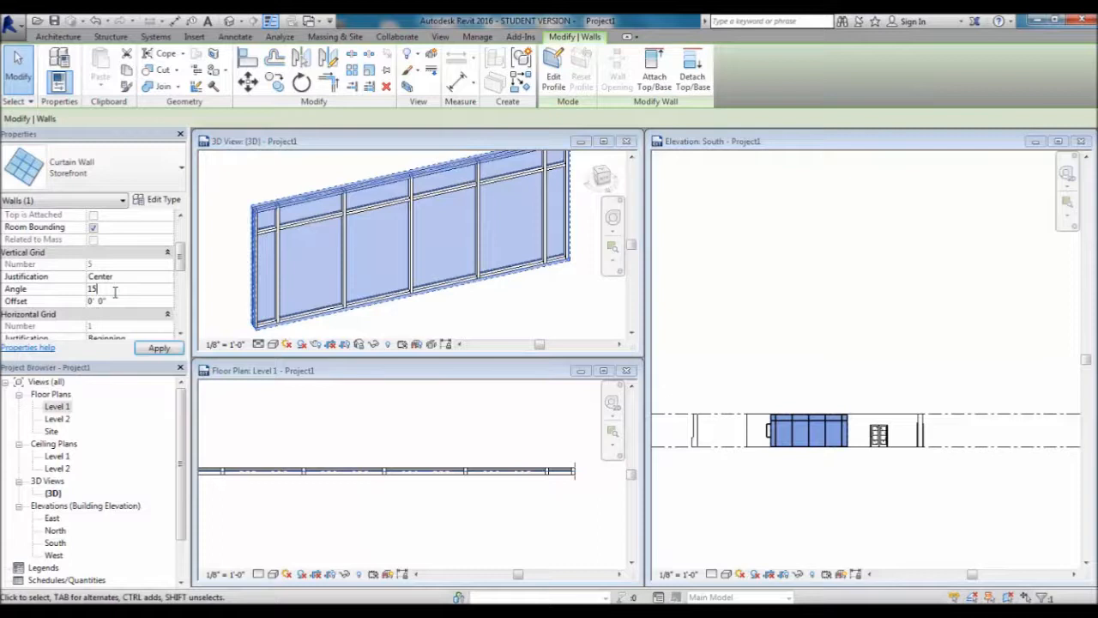
key(Tab)
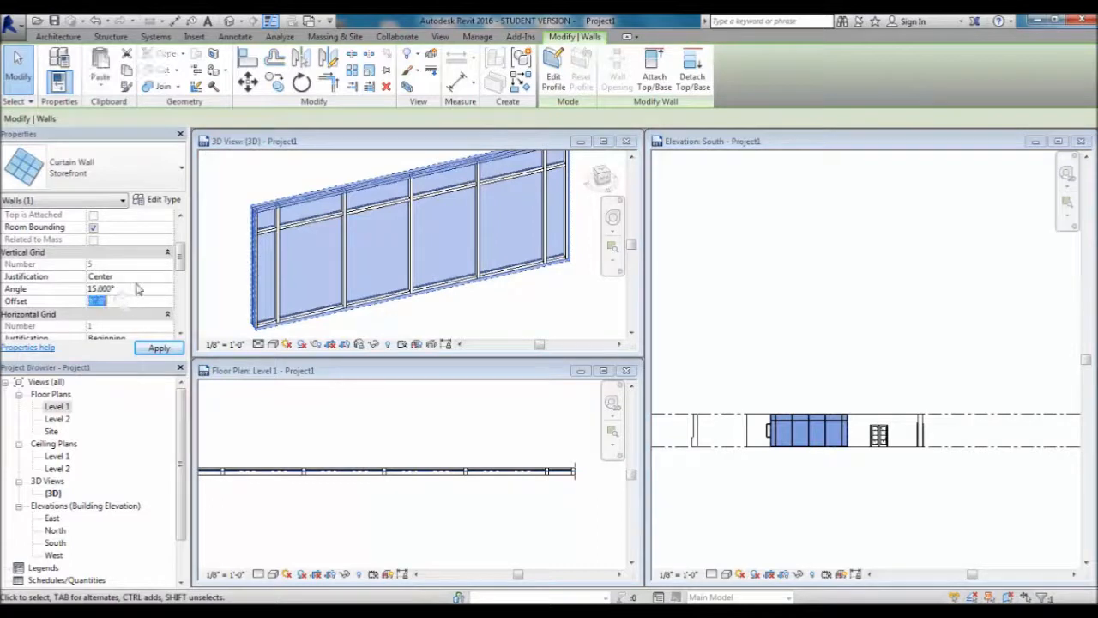
click(147, 350)
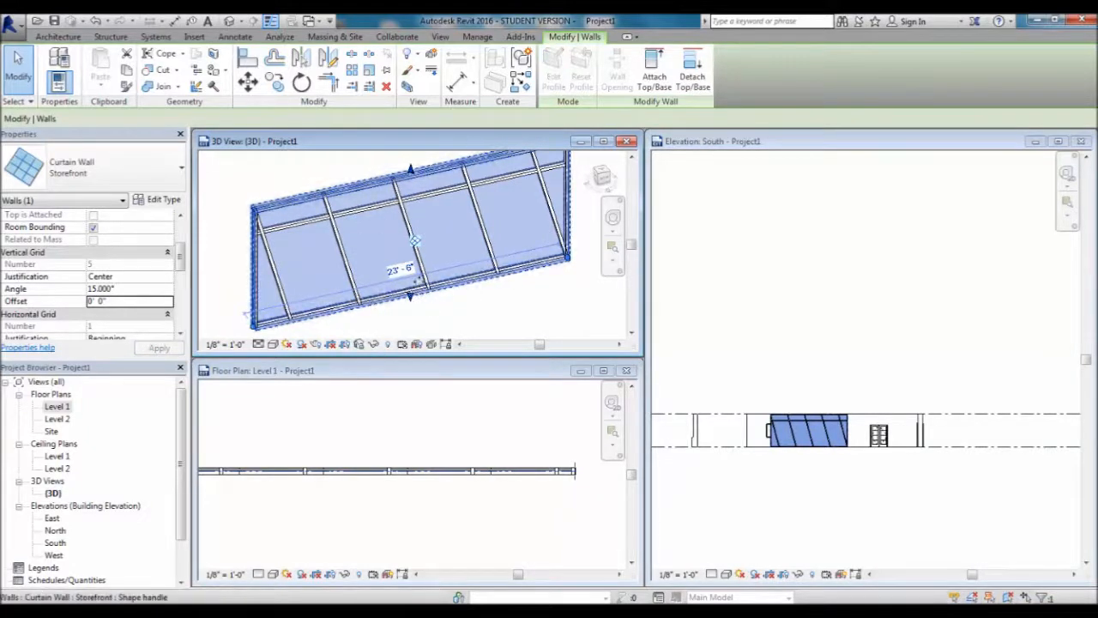
shift+middle_drag(399, 245, 366, 294)
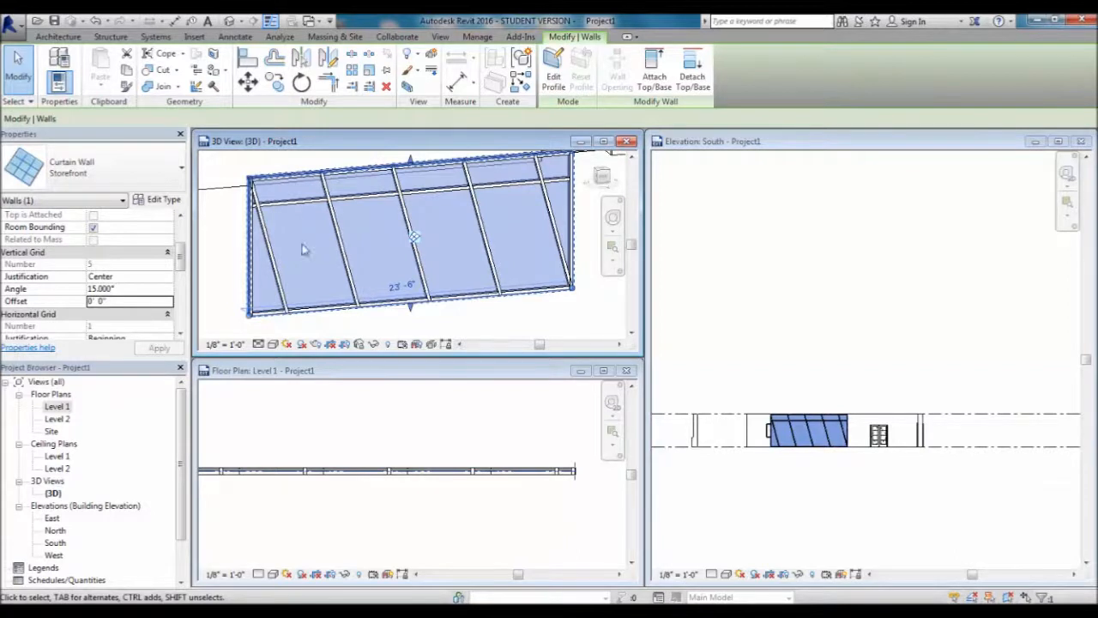
Set the vertical grid angle to 0° and review the vertical grid offset and the horizontal grid justification.
click(126, 290)
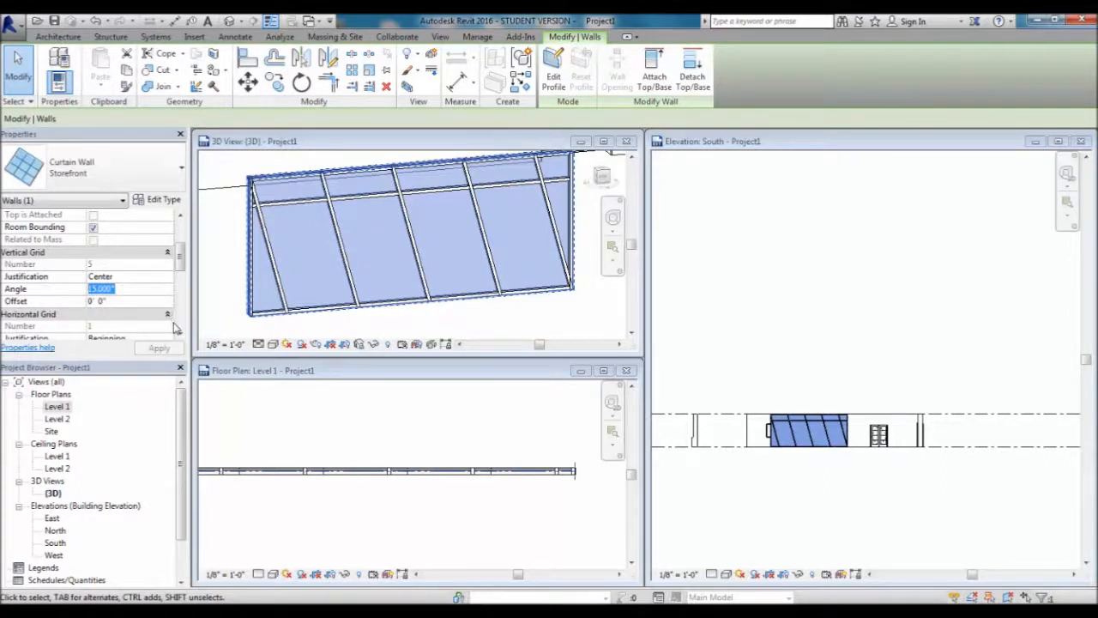
text(0)
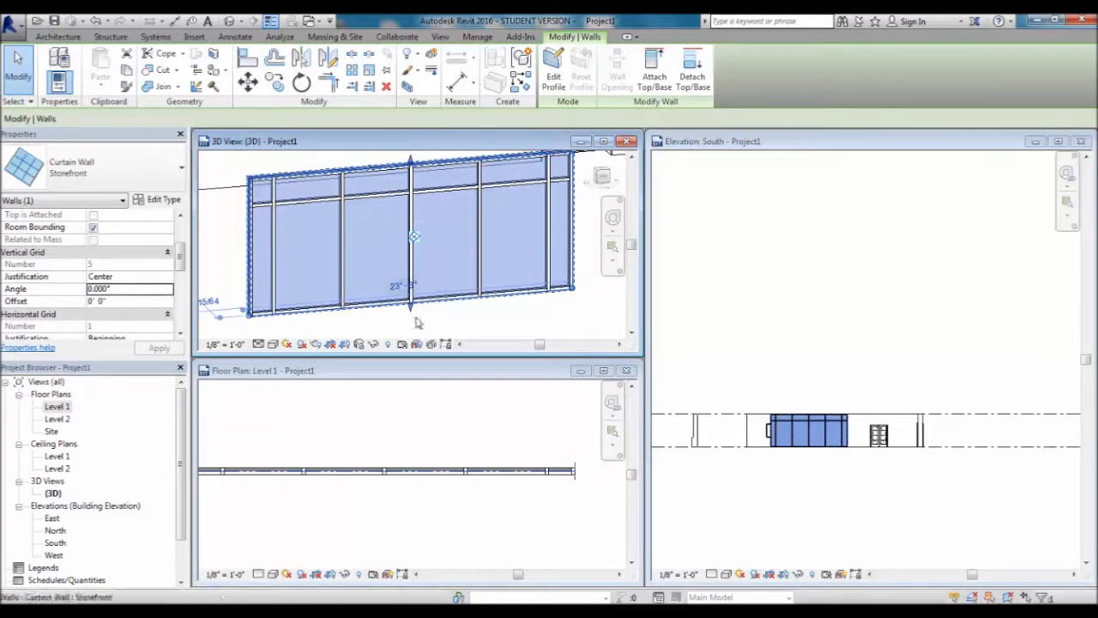
click(114, 303)
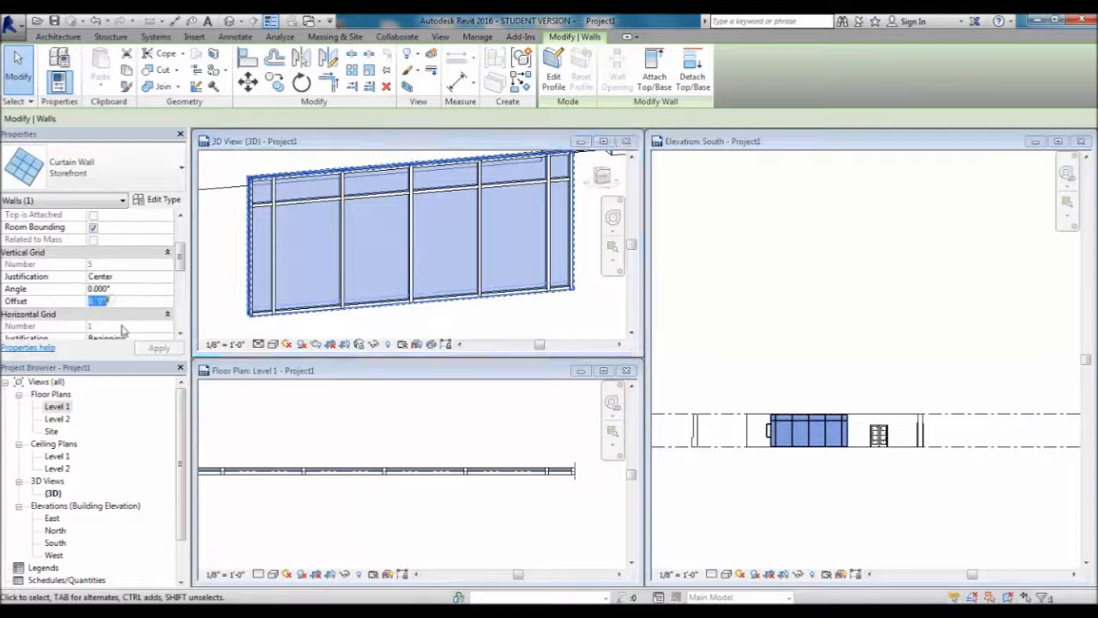
click(179, 334)
click(179, 334)
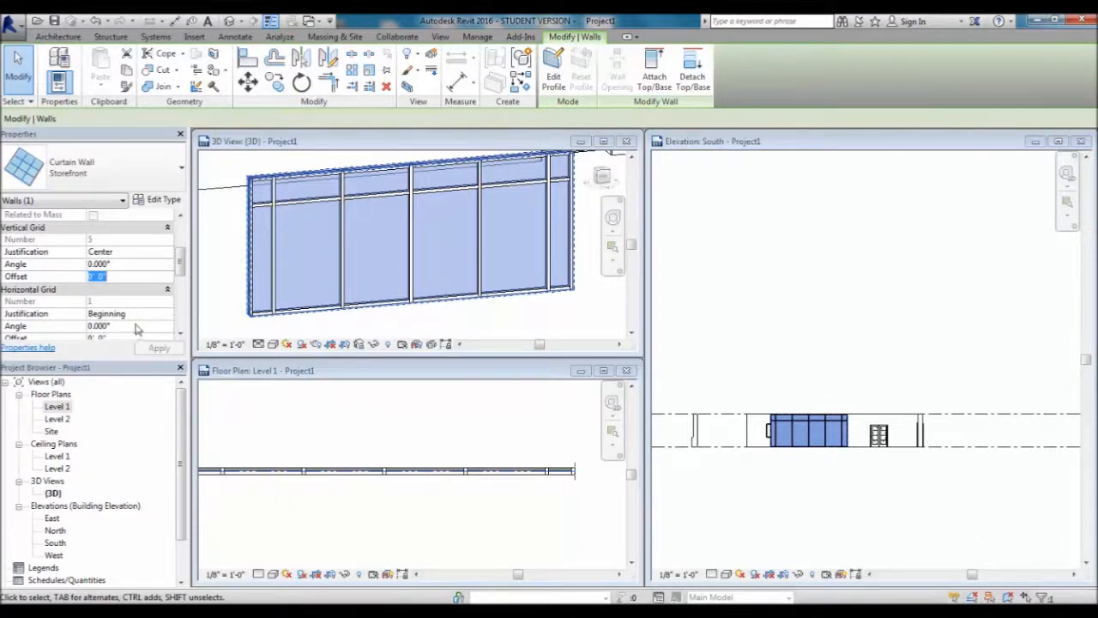
click(138, 314)
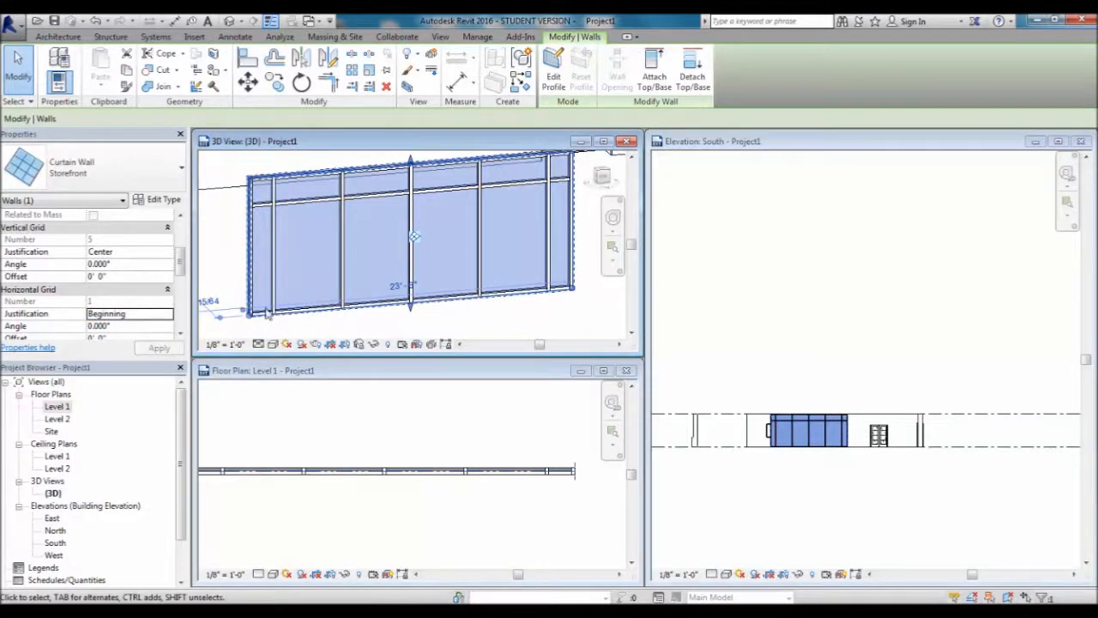
Review the curtain wall's vertical and horizontal grid properties again and examine its mullion layout in the 3D view.
click(440, 320)
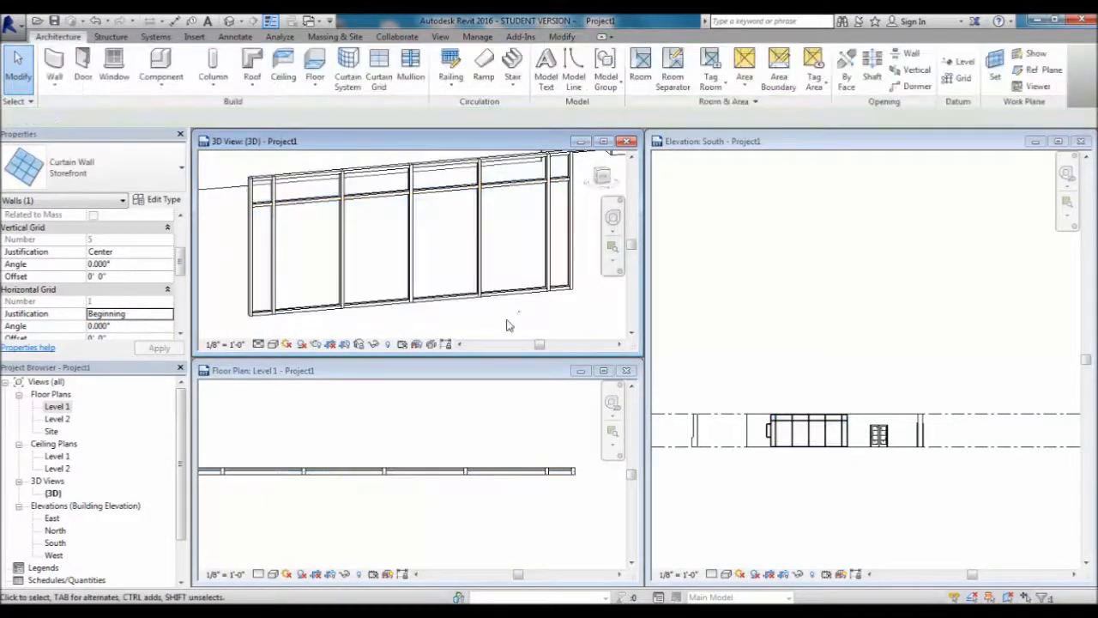
click(376, 300)
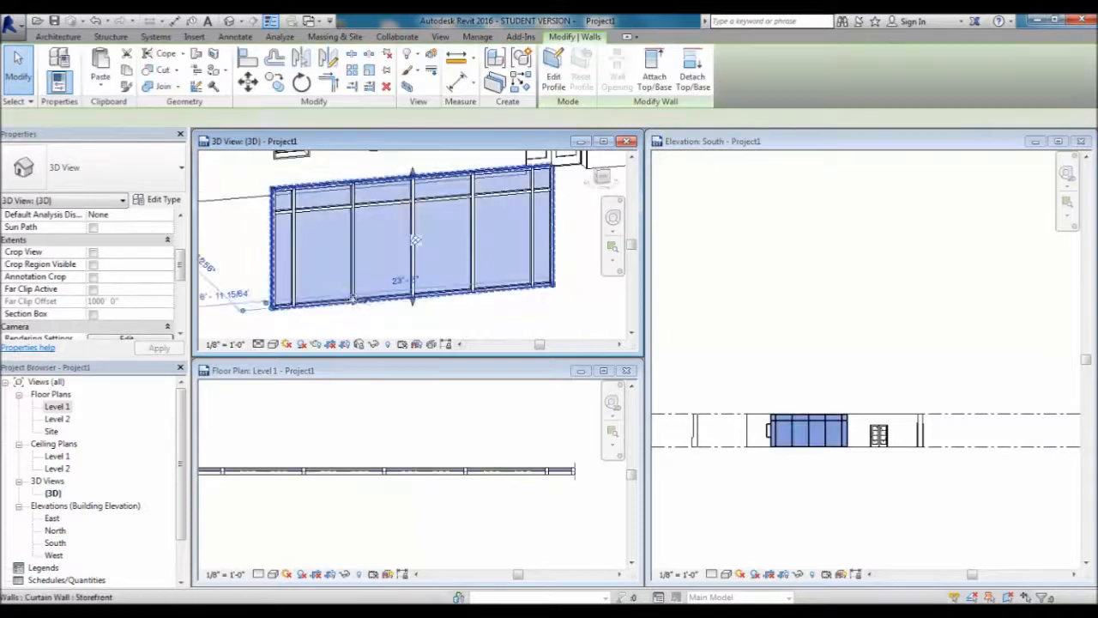
scroll(177, 258, down, 1)
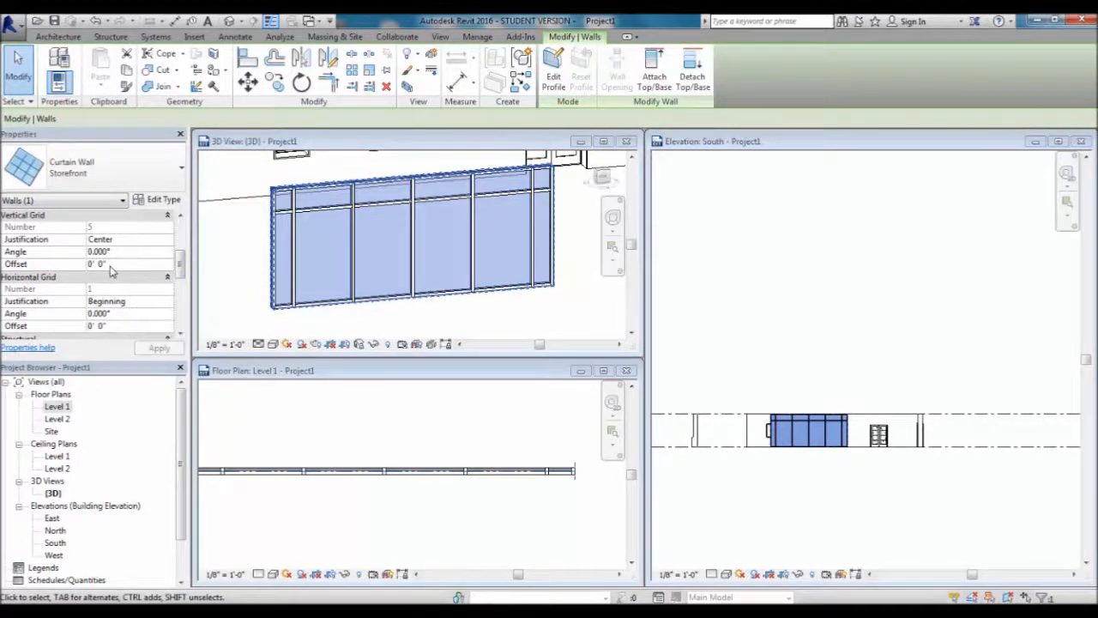
click(517, 310)
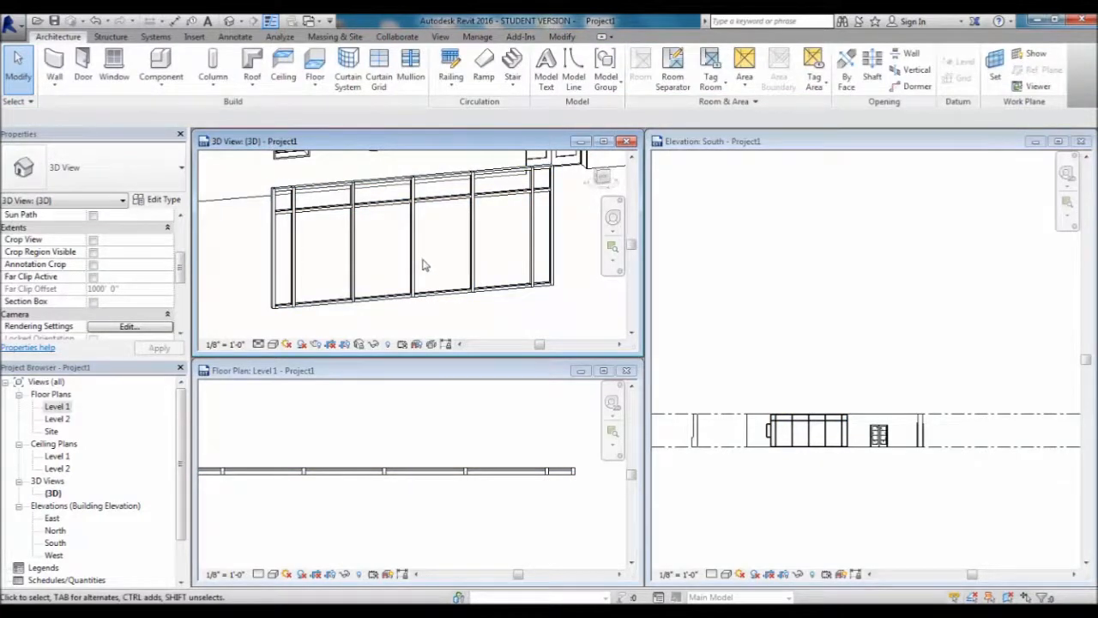
shift+middle_drag(423, 264, 527, 300)
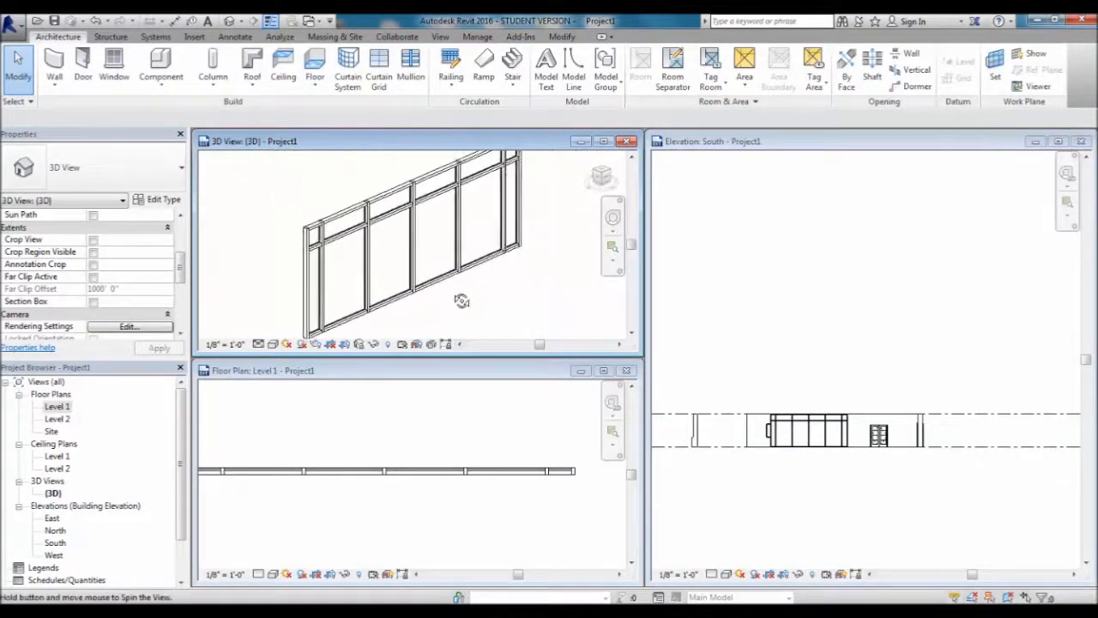
Review the selected Storefront wall's type properties, including grid spacing and mullion types, and accept them without changes.
click(362, 309)
click(389, 315)
click(390, 303)
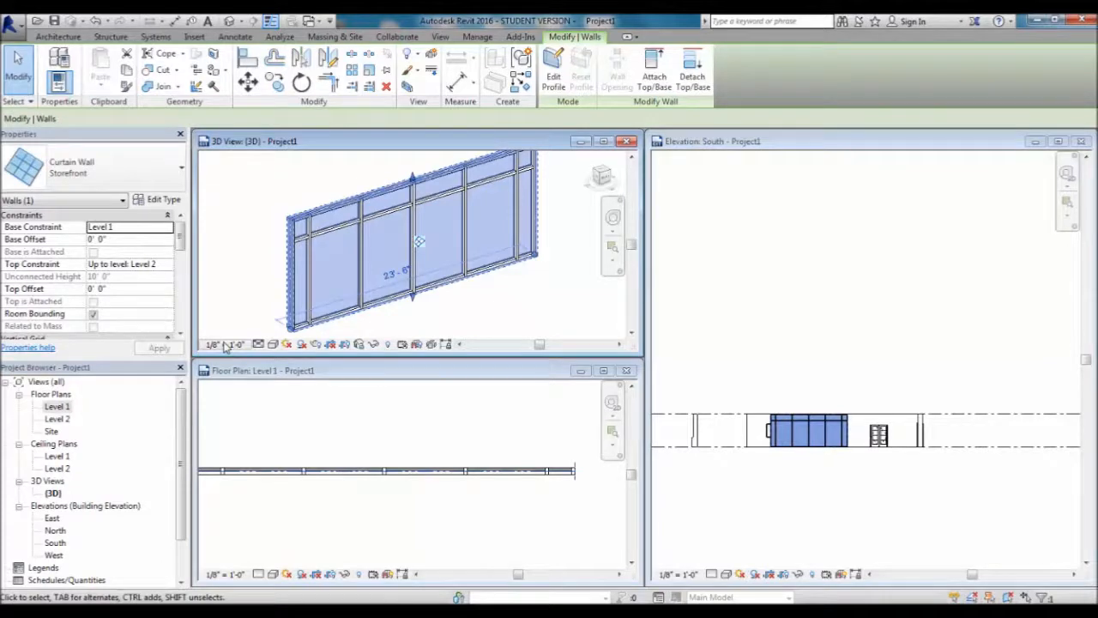
click(157, 199)
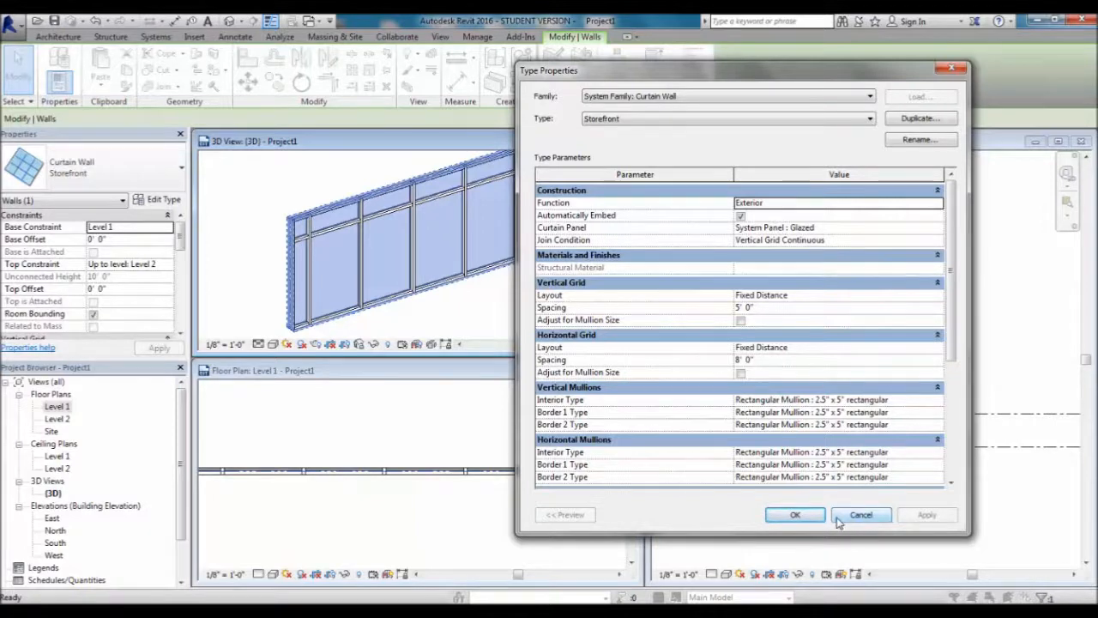
click(811, 514)
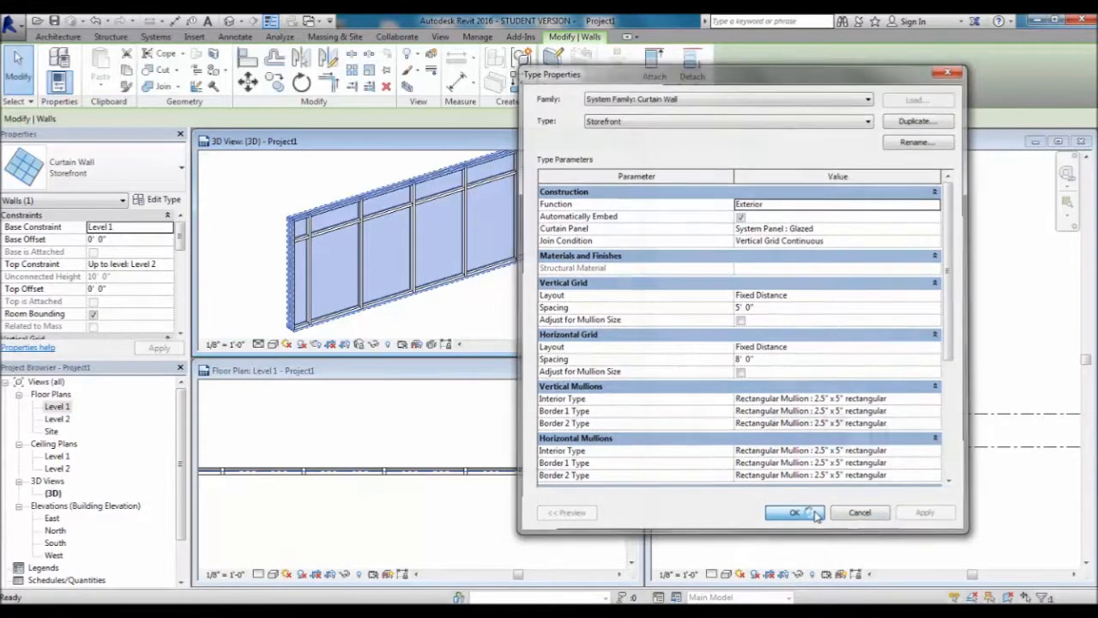
Maximize the 3D view and frame the Storefront curtain wall up close.
middle_drag(454, 329, 447, 323)
scroll(444, 301, down, 3)
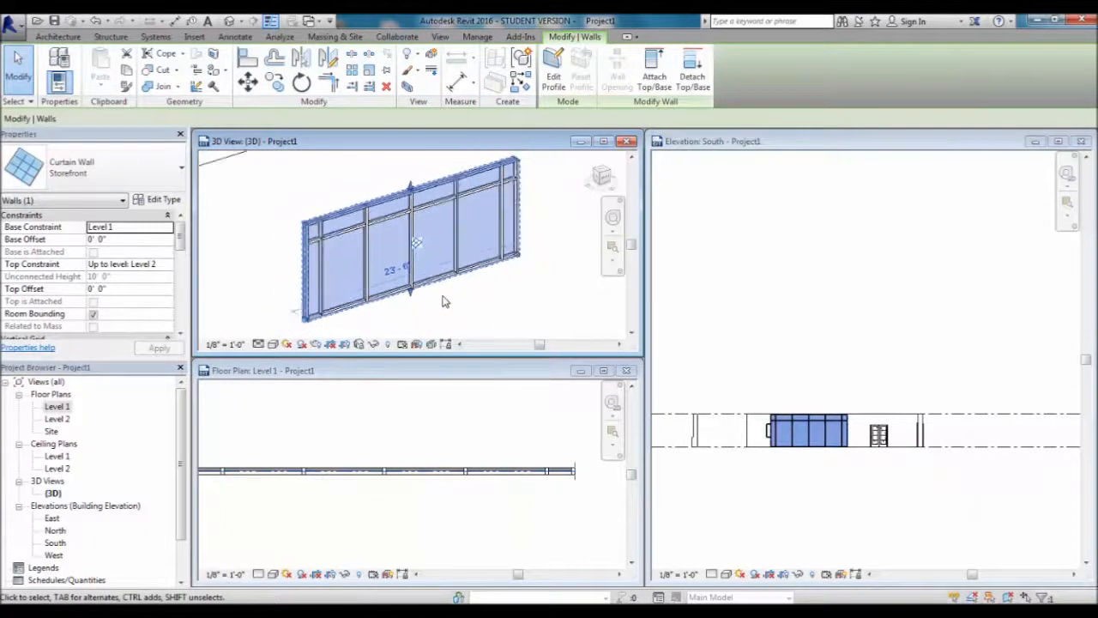
click(603, 140)
middle_drag(526, 289, 637, 423)
scroll(390, 309, up, 5)
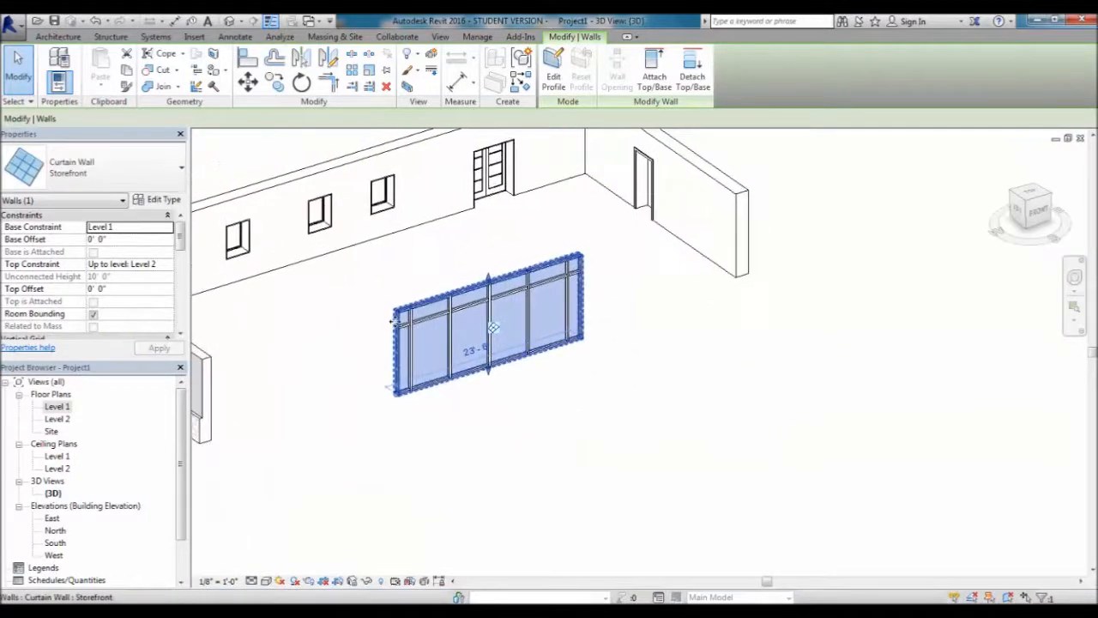
shift+middle_drag(566, 465, 559, 488)
click(558, 485)
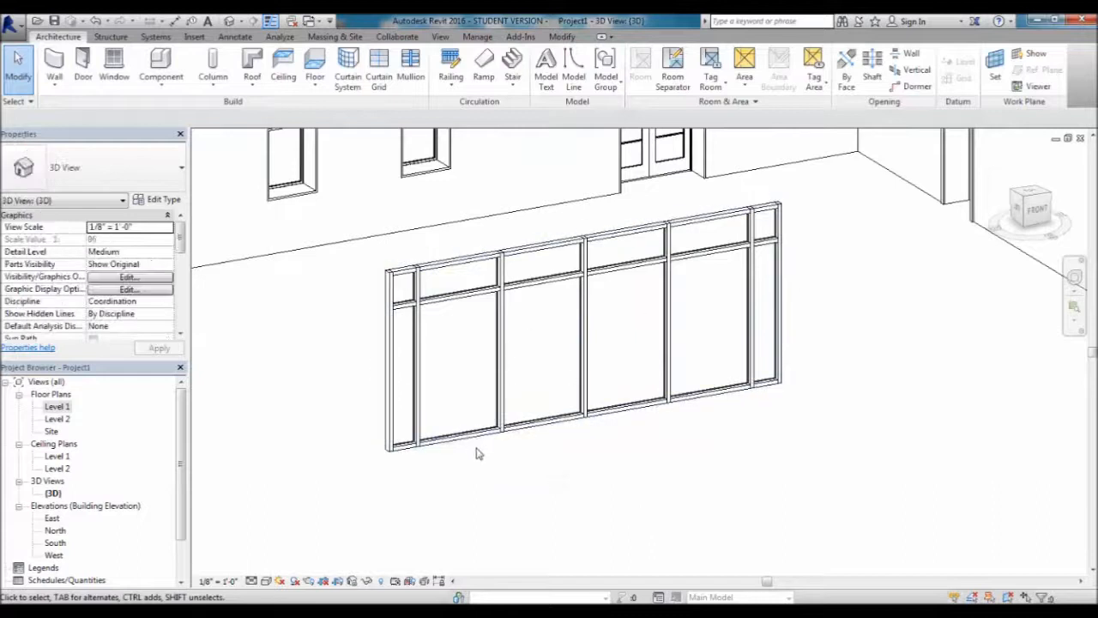
click(486, 440)
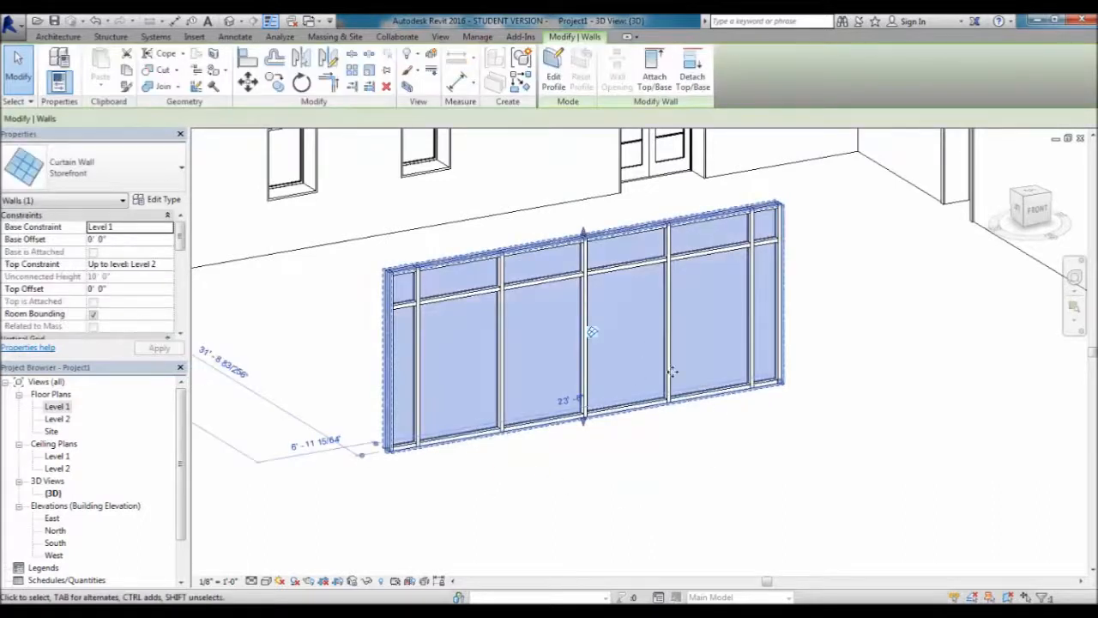
scroll(590, 223, up, 2)
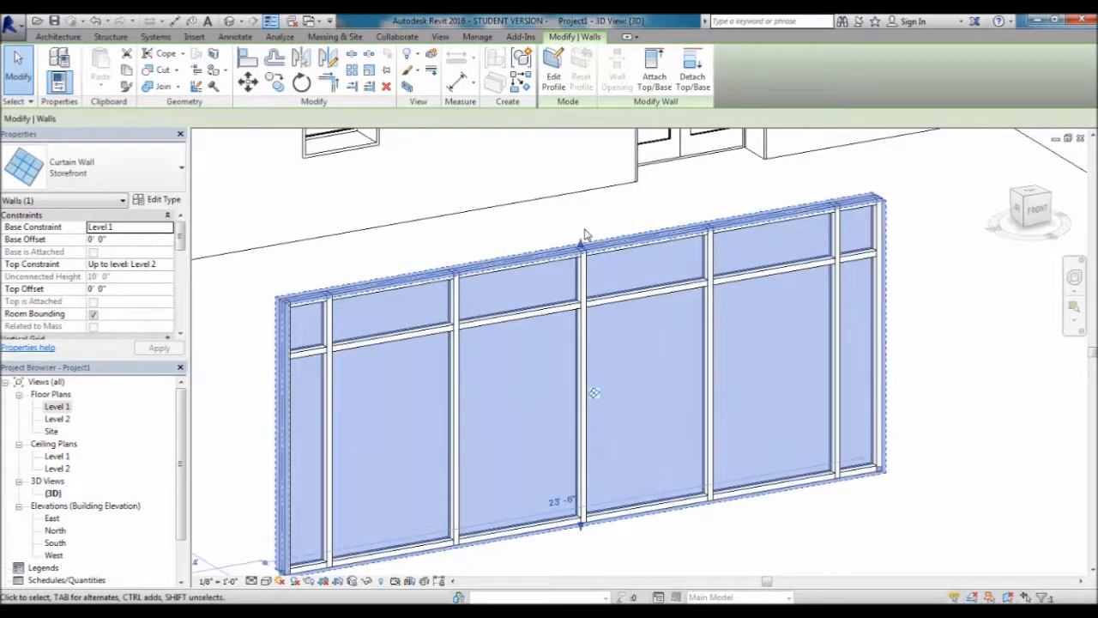
scroll(585, 233, down, 1)
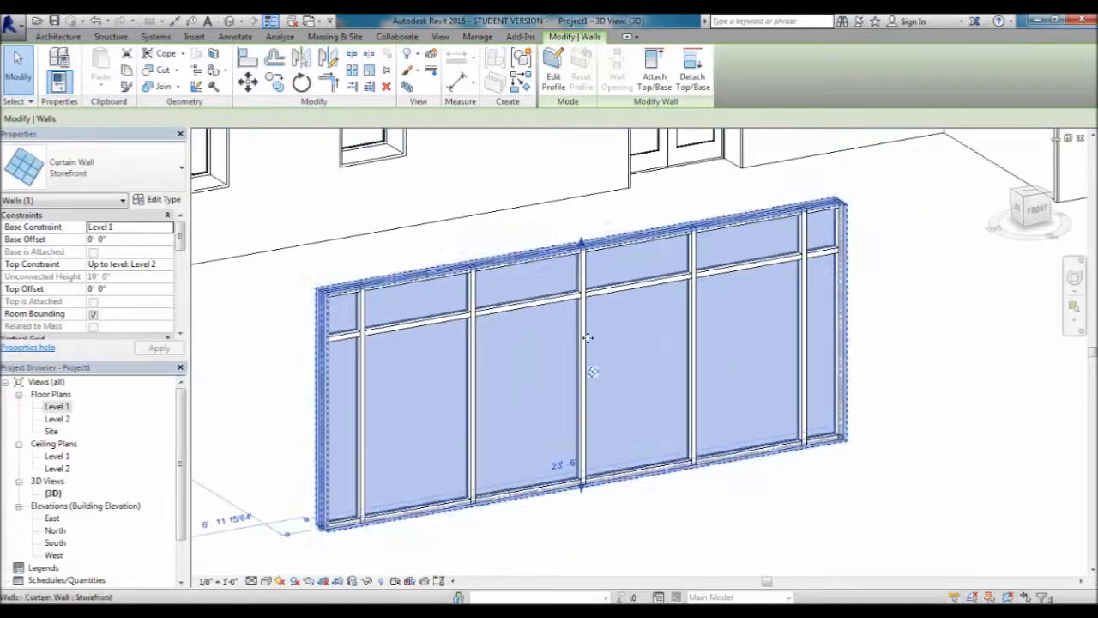
Add a horizontal curtain grid line across all segments of the Storefront wall, about 6'-10" above its base.
click(793, 503)
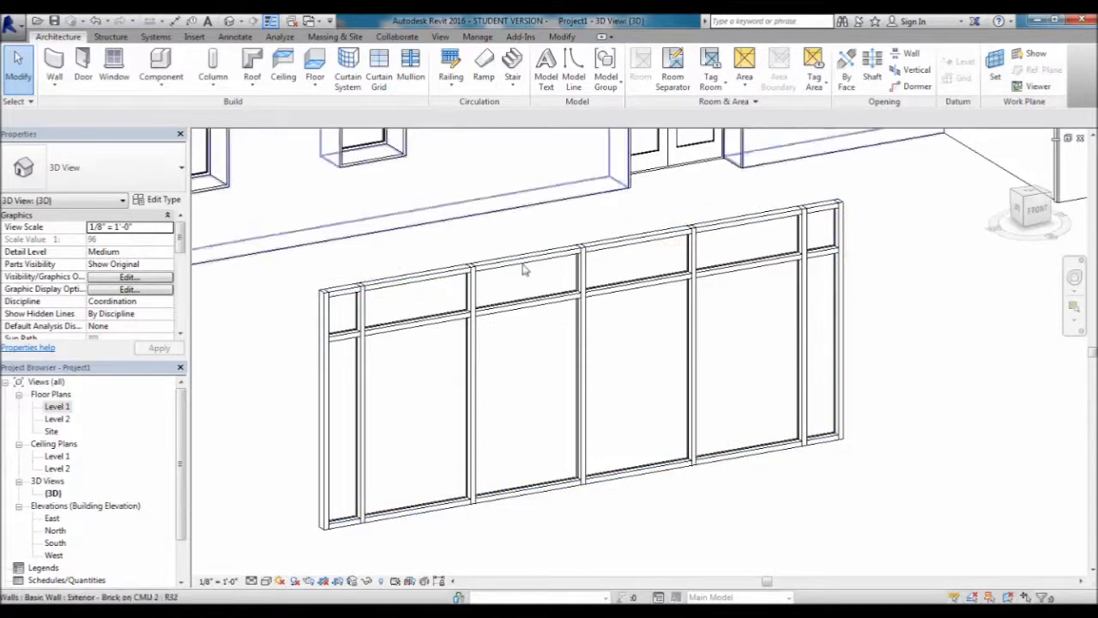
click(385, 76)
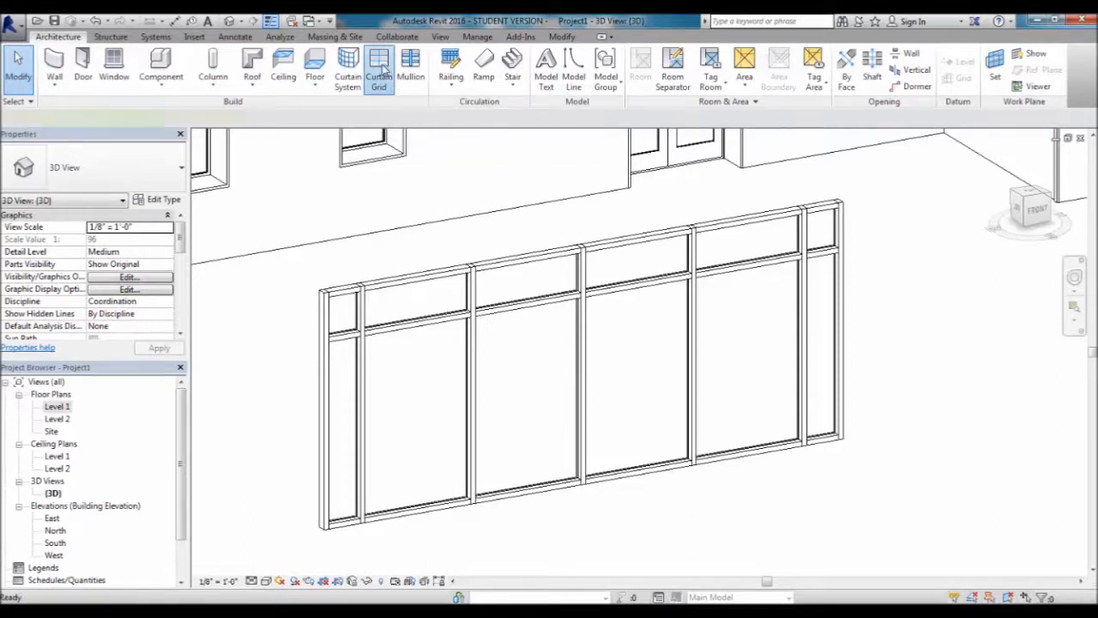
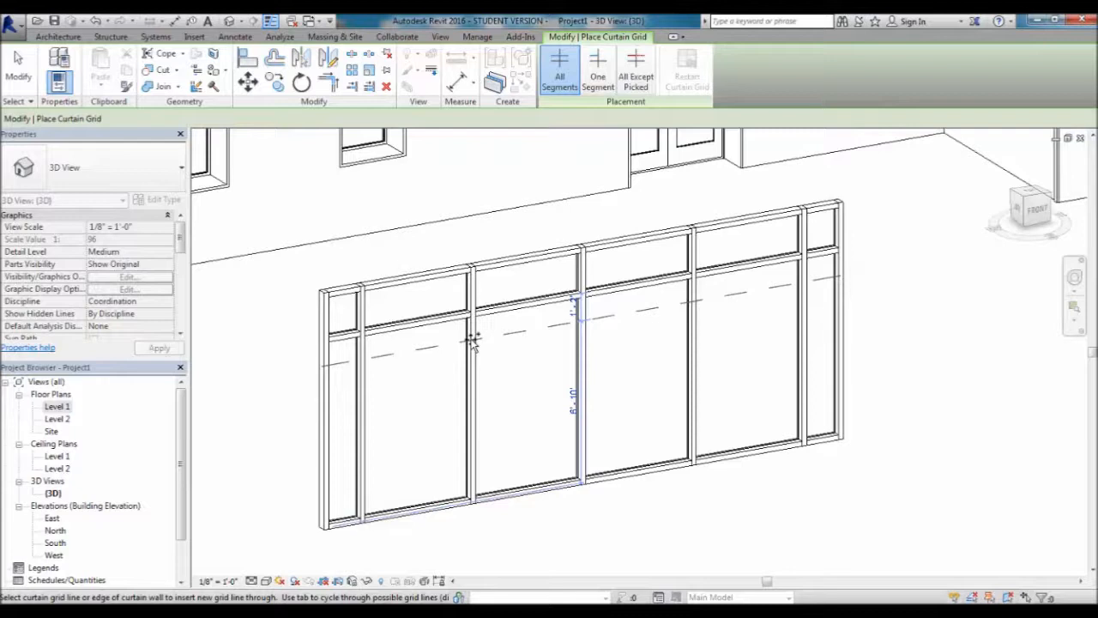
click(472, 341)
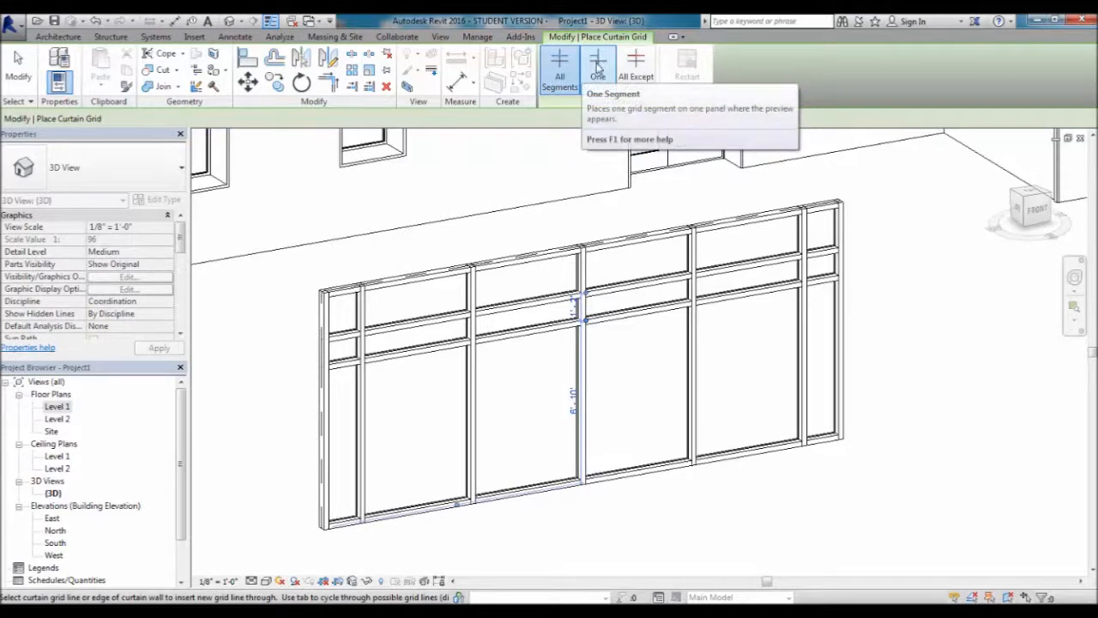
Place a one-segment vertical grid line at the midpoint of the second top-row panel, 2'-6" from each side.
click(598, 67)
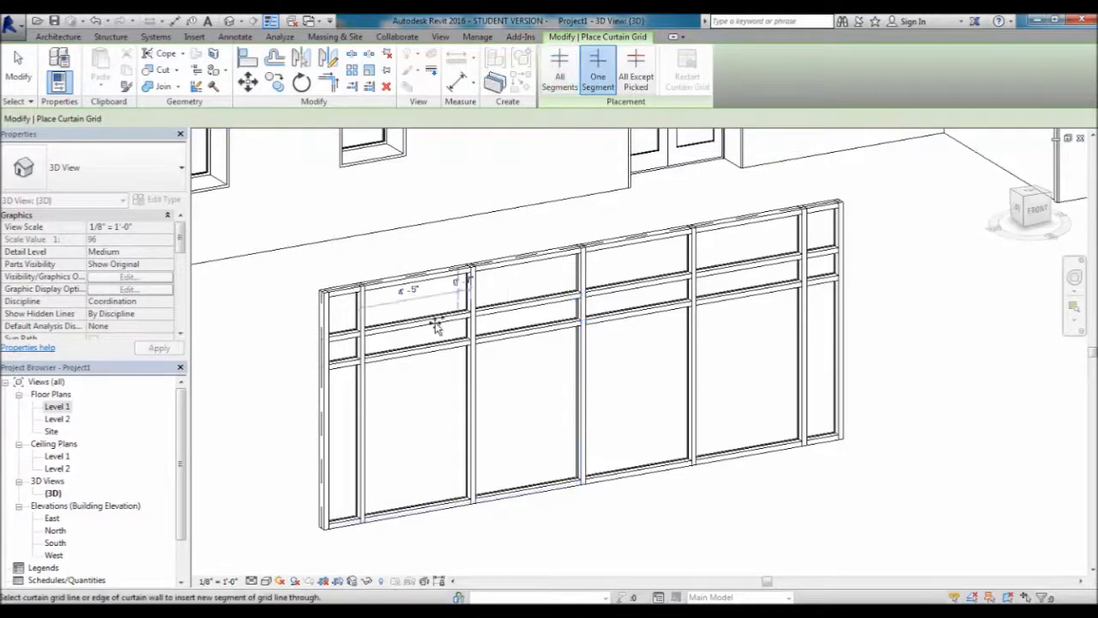
click(408, 364)
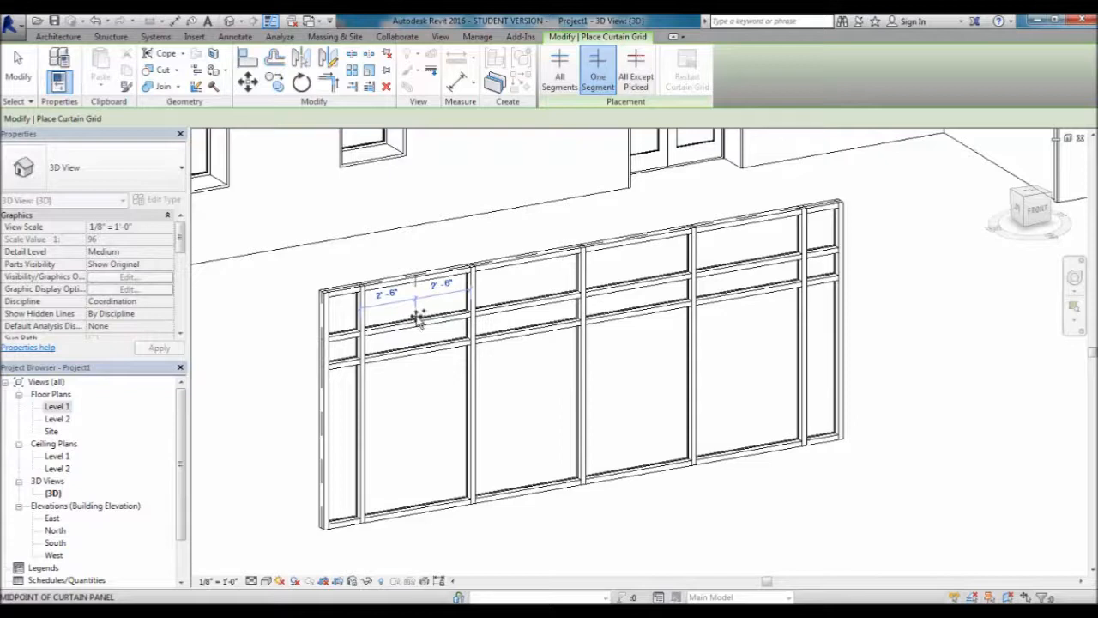
click(560, 69)
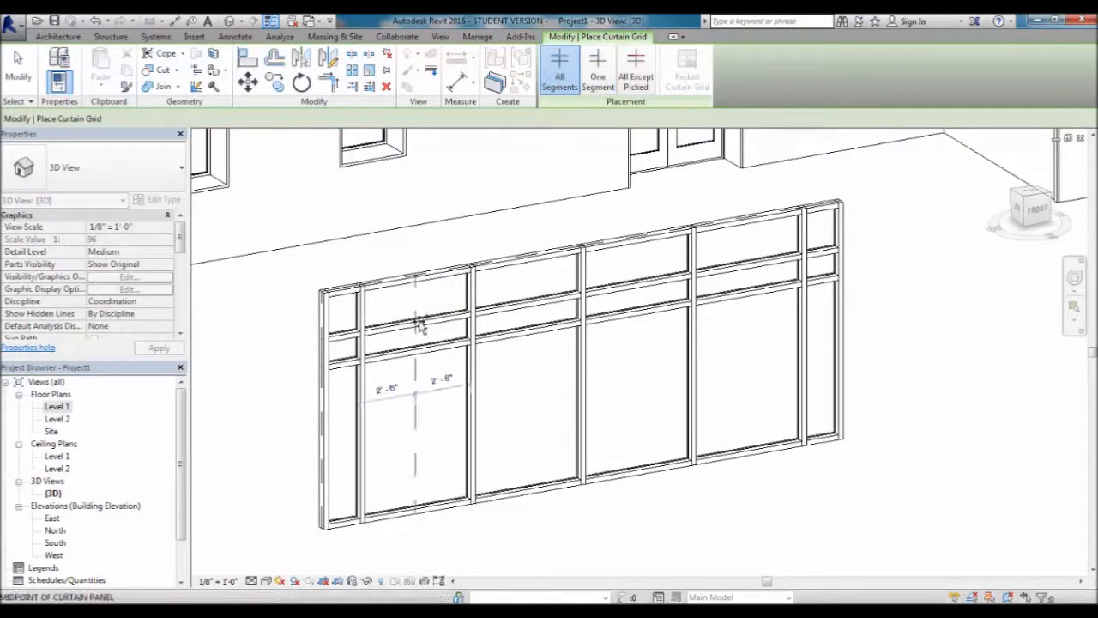
click(598, 71)
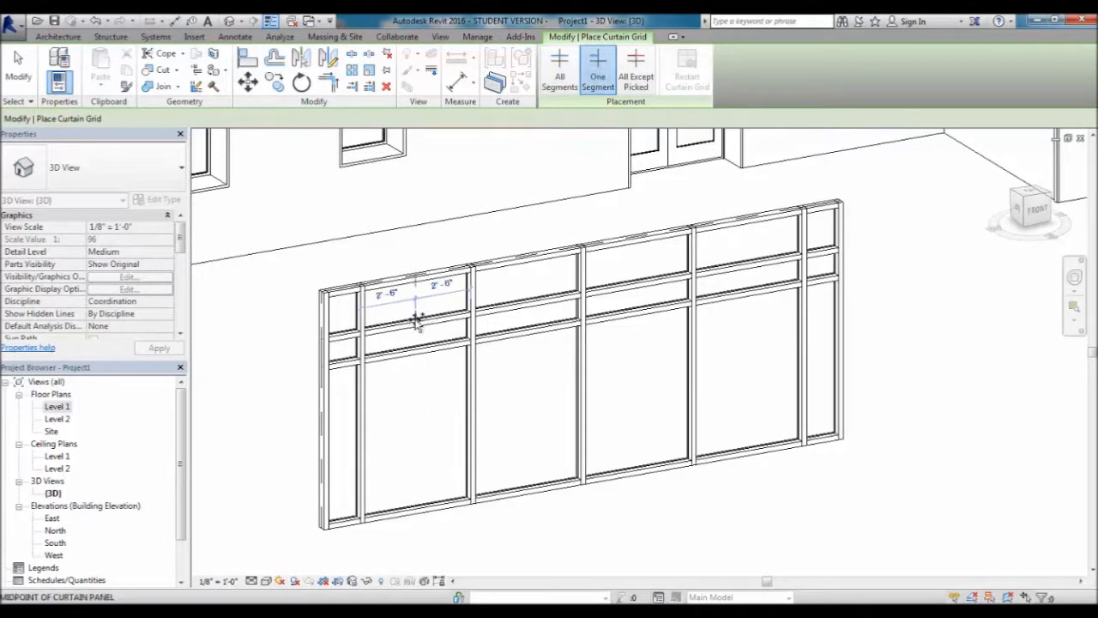
click(415, 317)
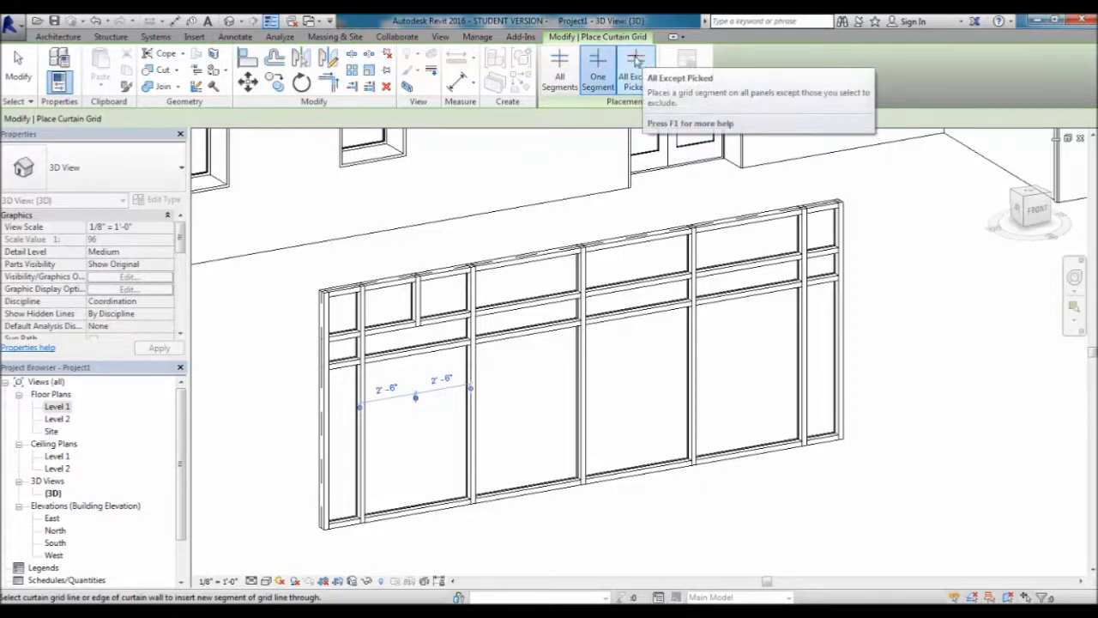
Add a horizontal grid line through the top row with All Except Picked, excluding the segments in three alternating panels.
click(635, 59)
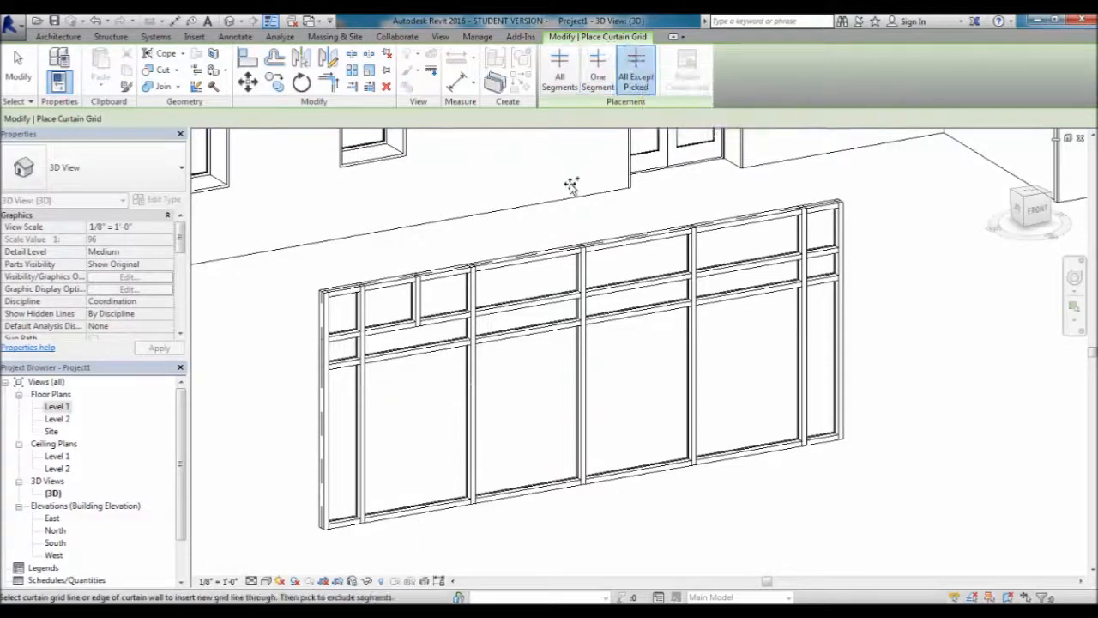
click(583, 270)
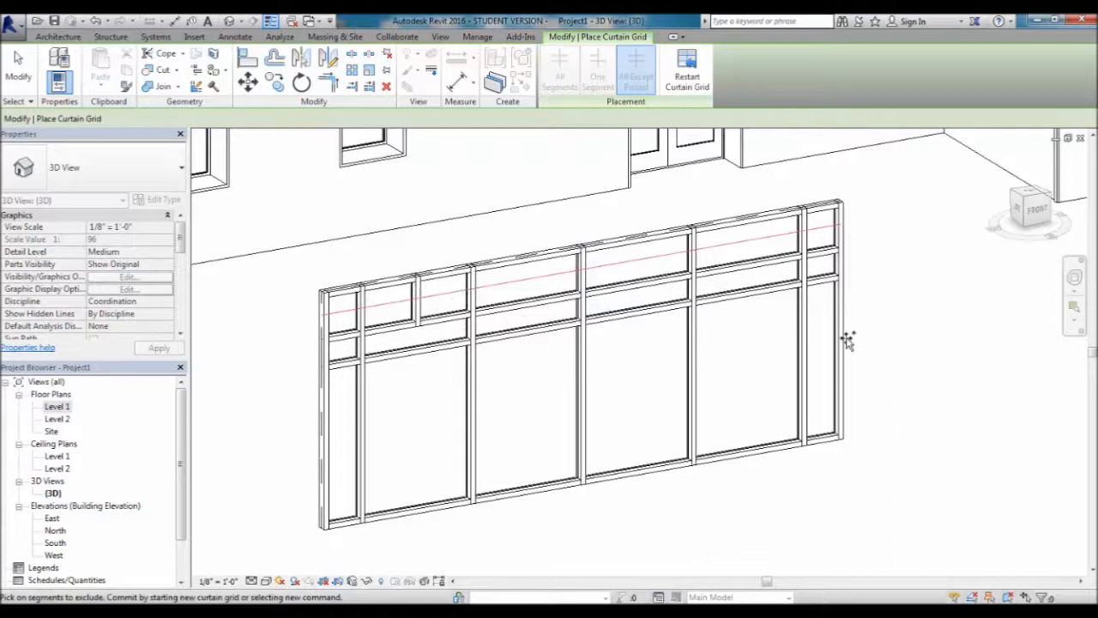
click(745, 245)
click(520, 285)
click(383, 308)
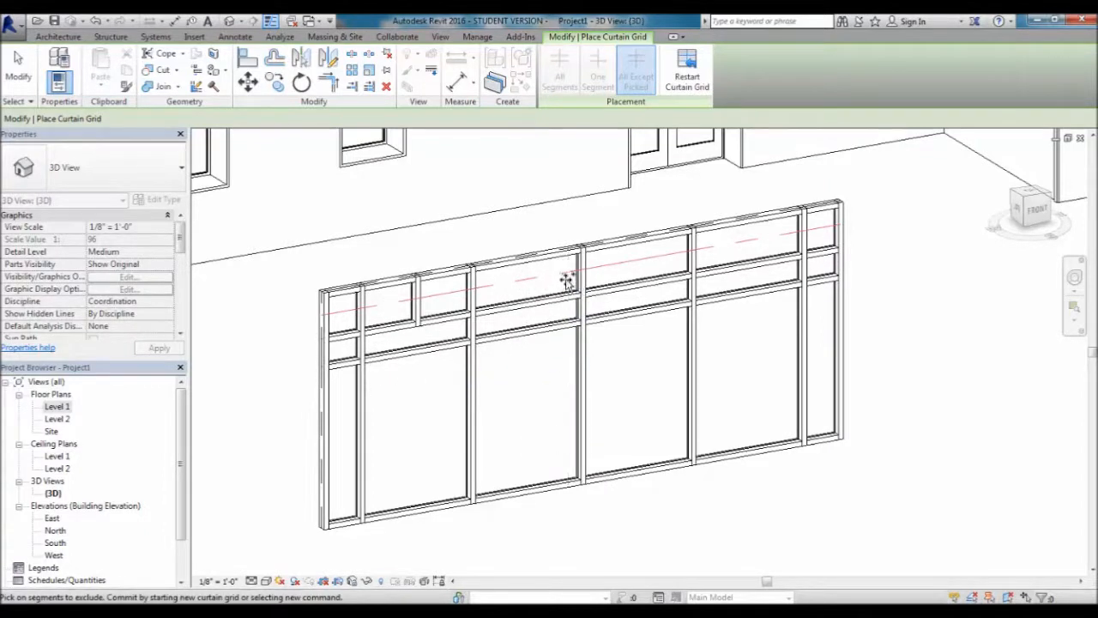
click(922, 308)
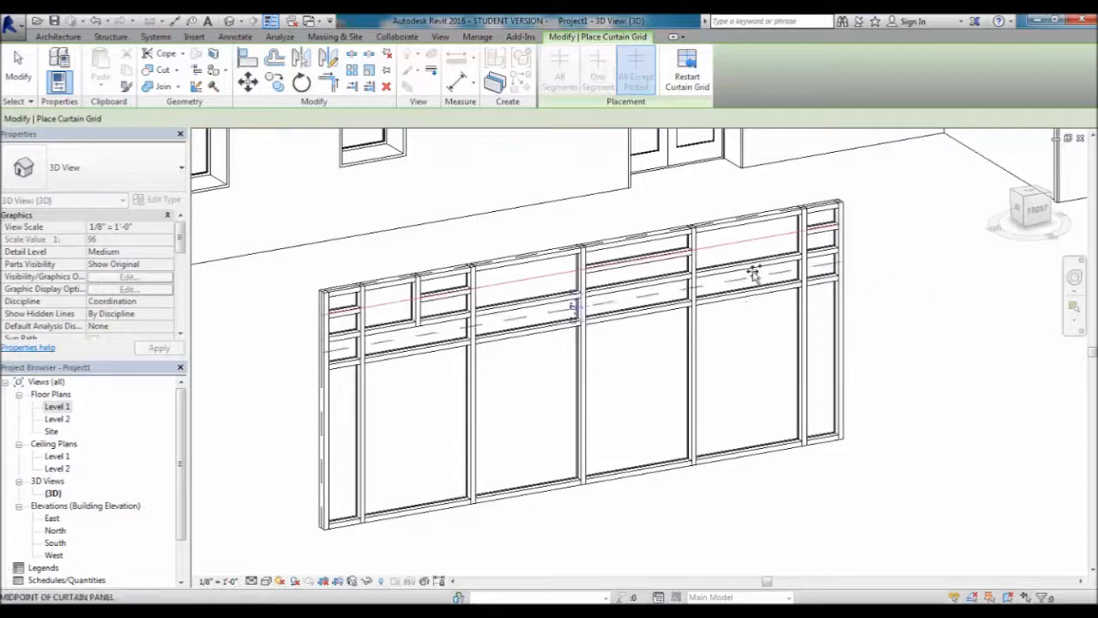
click(475, 285)
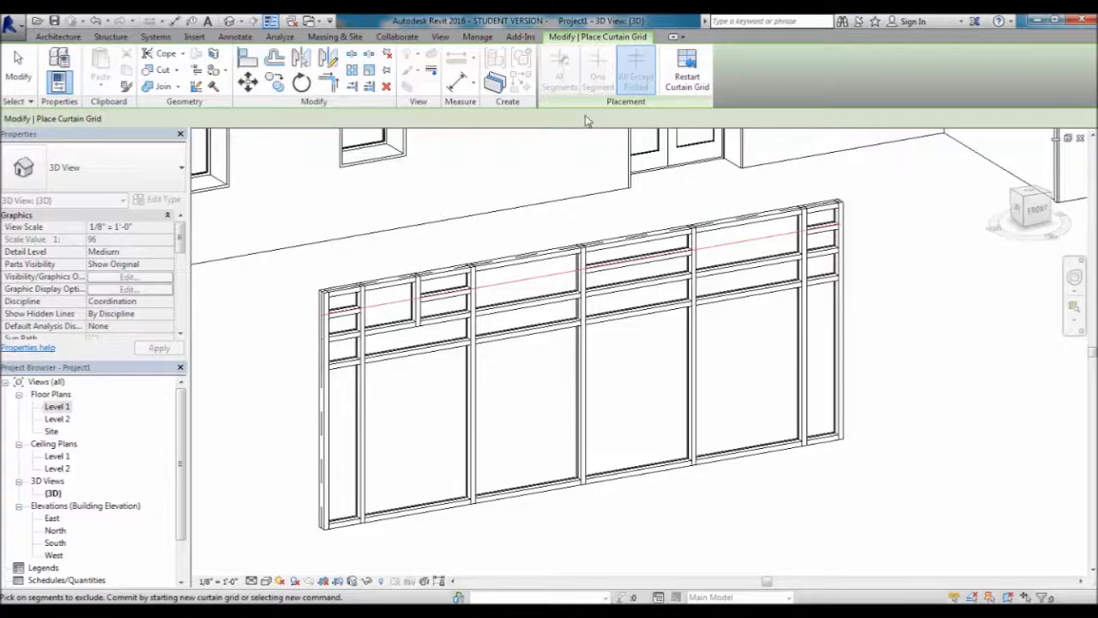
click(18, 67)
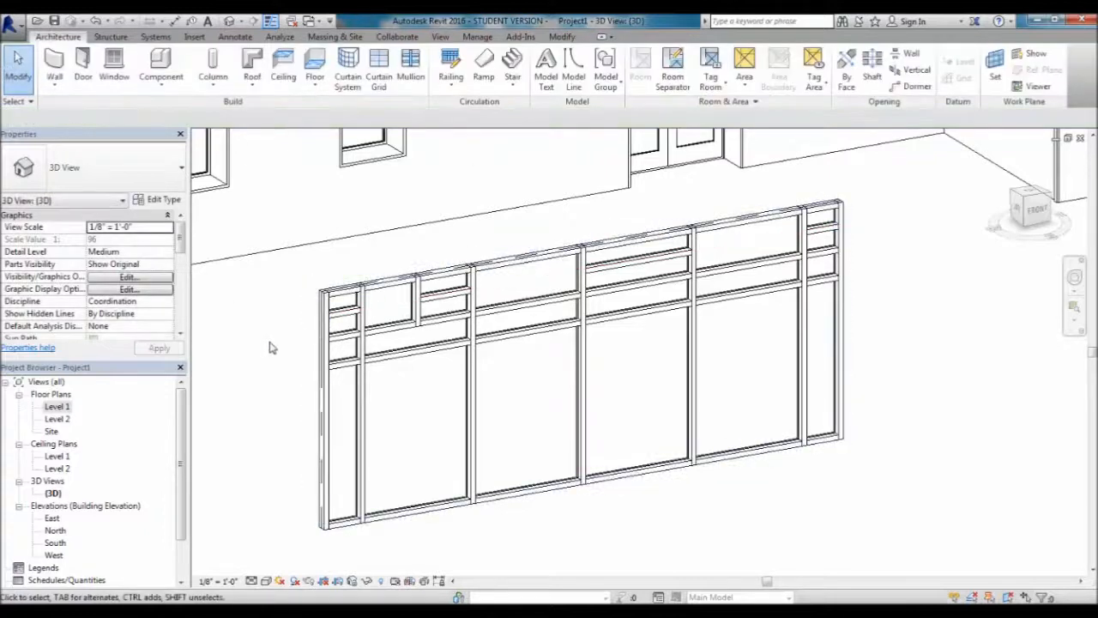
click(382, 76)
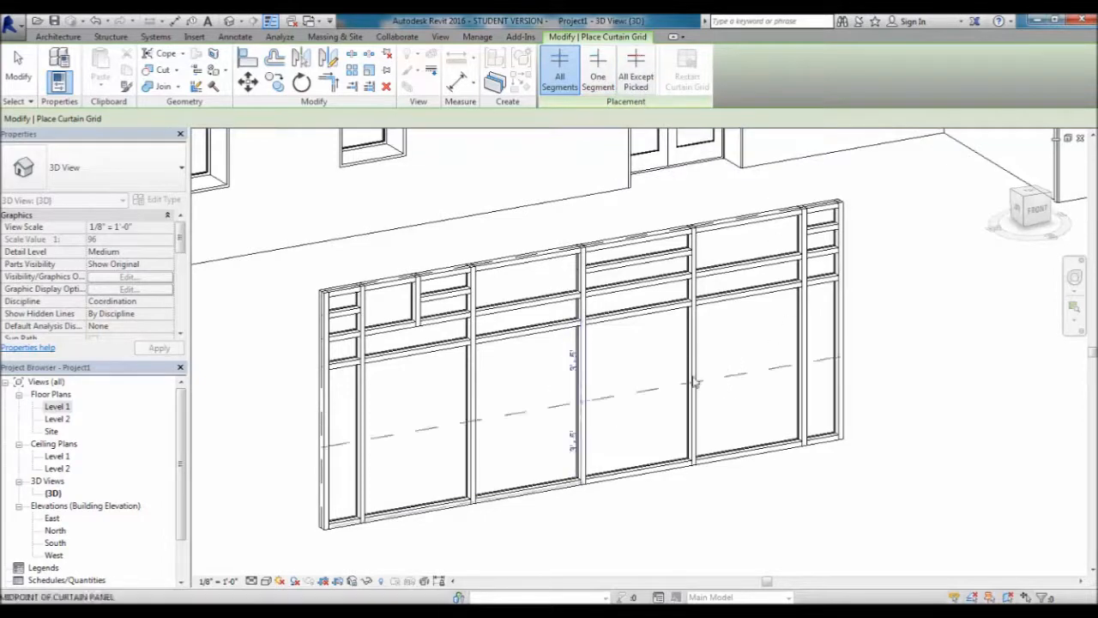
key(Escape)
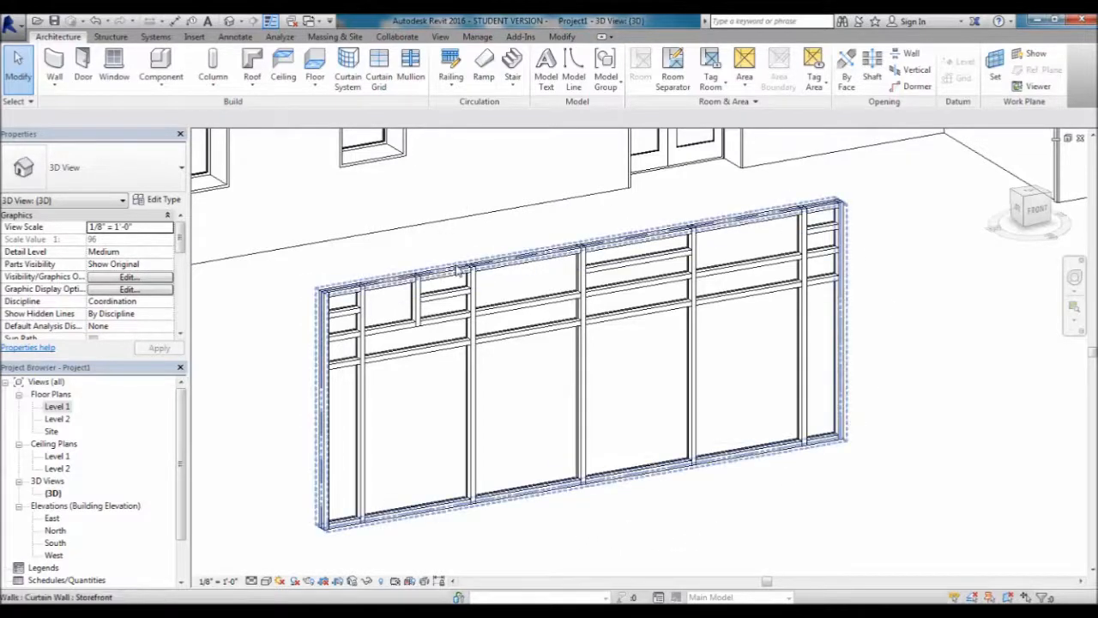
click(456, 266)
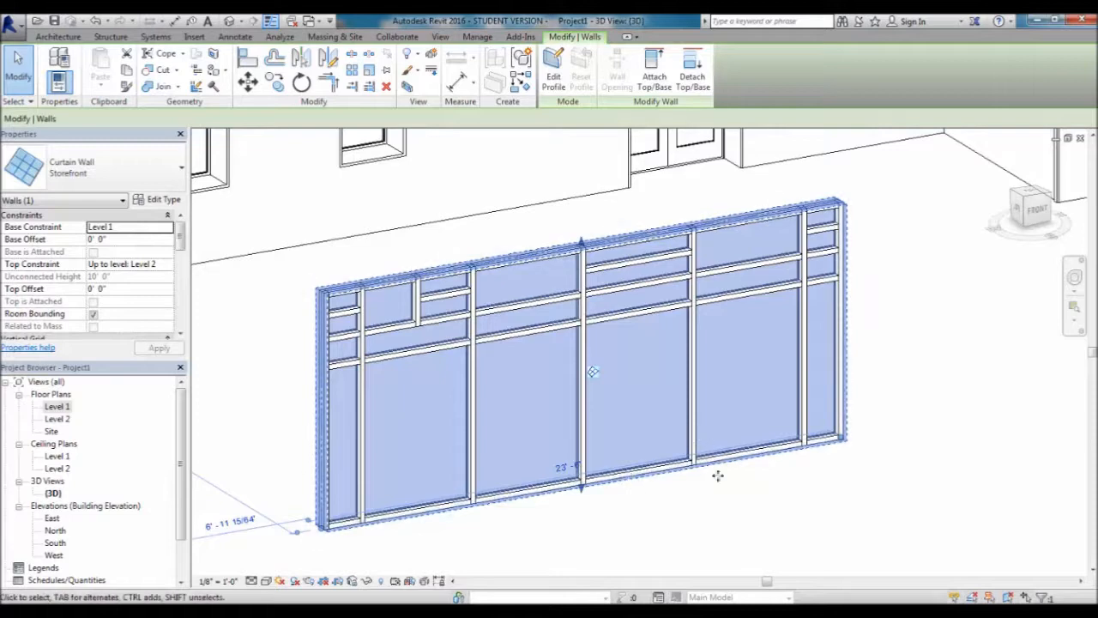
click(703, 518)
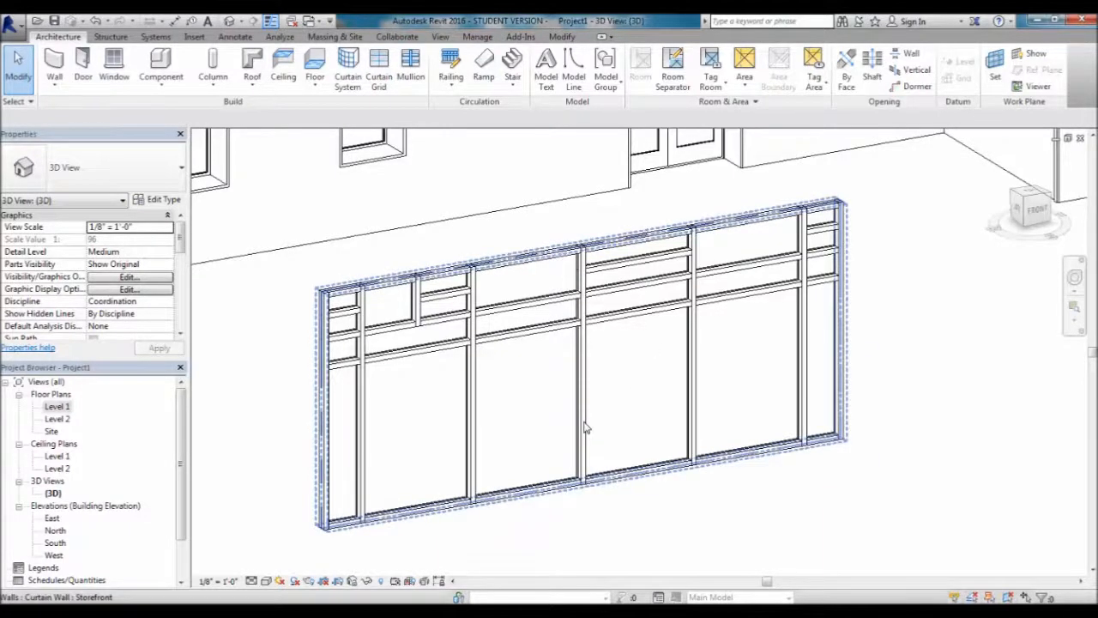
Inspect the lower central vertical mullion of the Storefront wall as an individual element and clear its selection.
scroll(511, 360, up, 2)
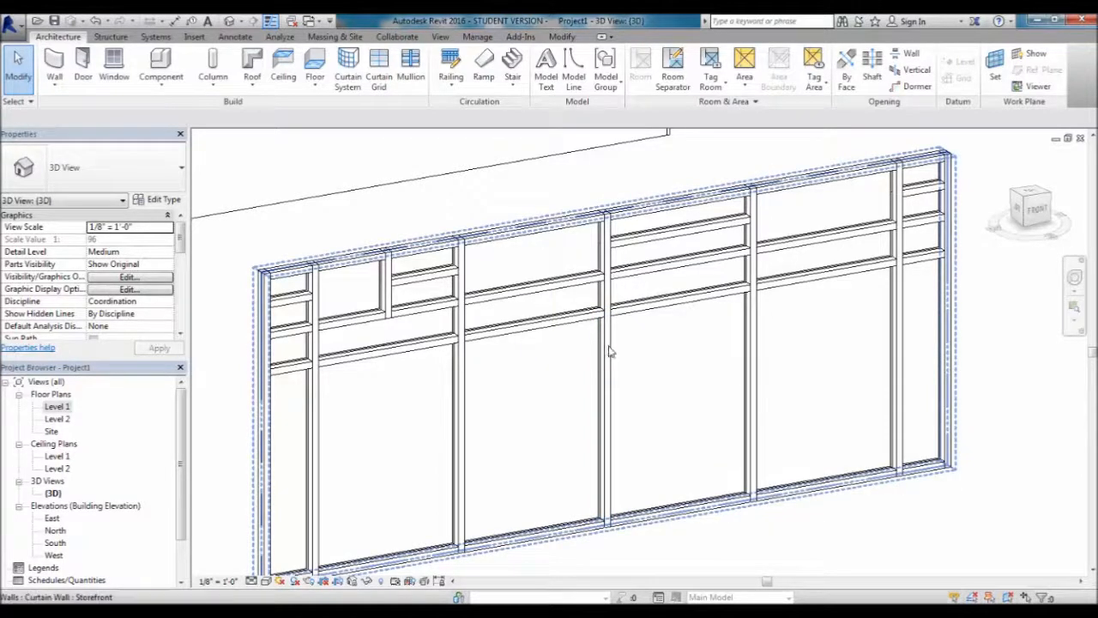
scroll(609, 343, up, 5)
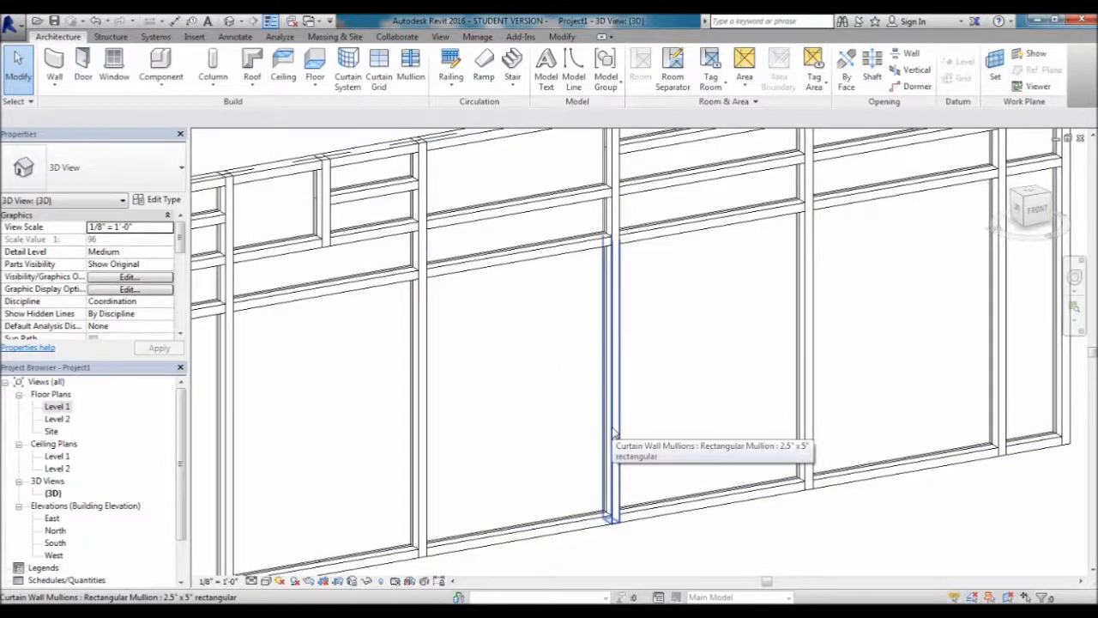
click(613, 431)
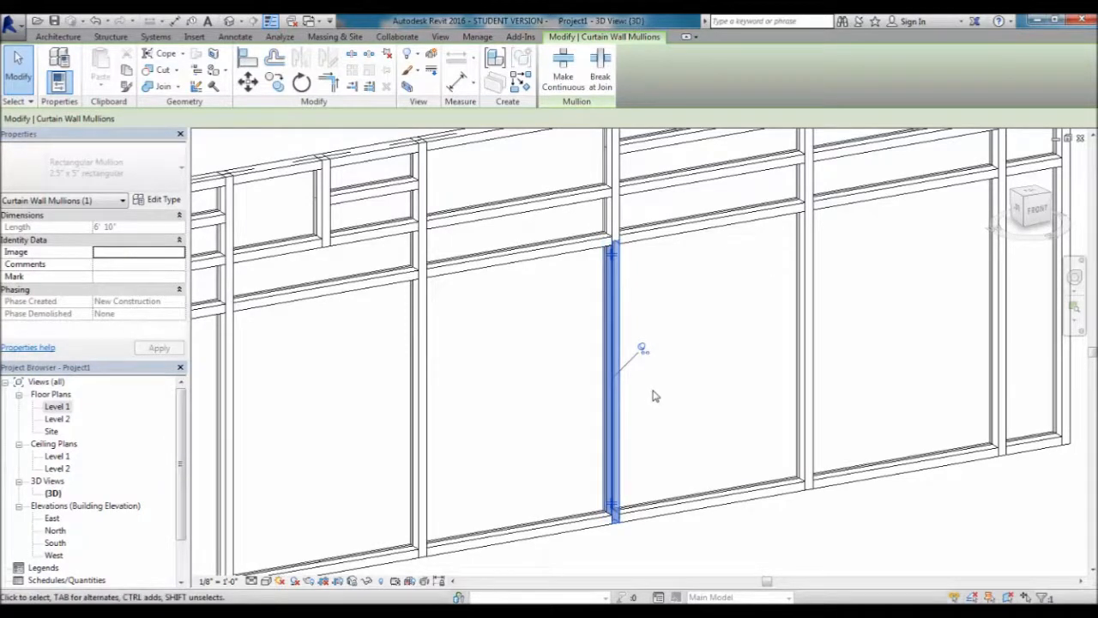
click(652, 449)
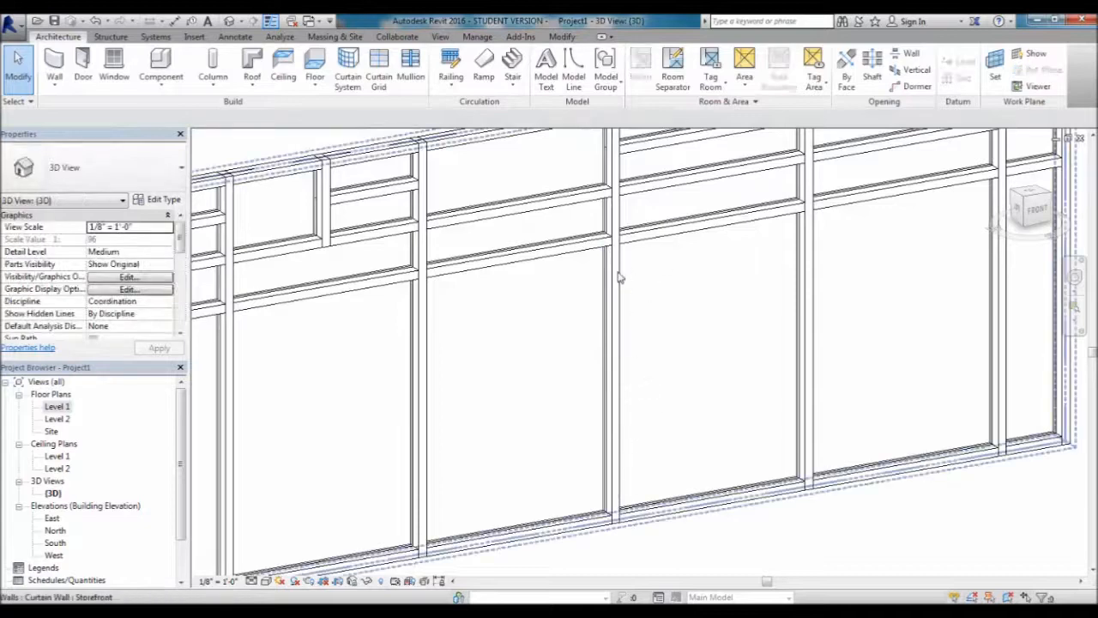
Cycle through the overlapping wall, grid line, mullion and panel candidates at the central mullion's base, and check the mullion's own selection.
scroll(593, 392, down, 3)
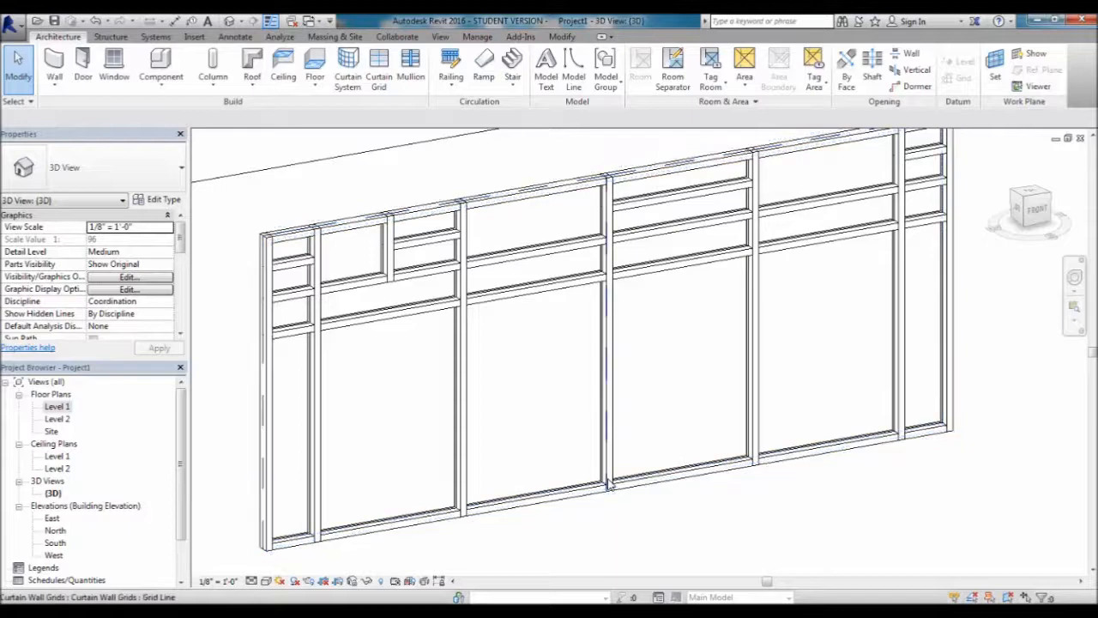
key(Tab)
key(Tab)
key(Tab)
key(Tab)
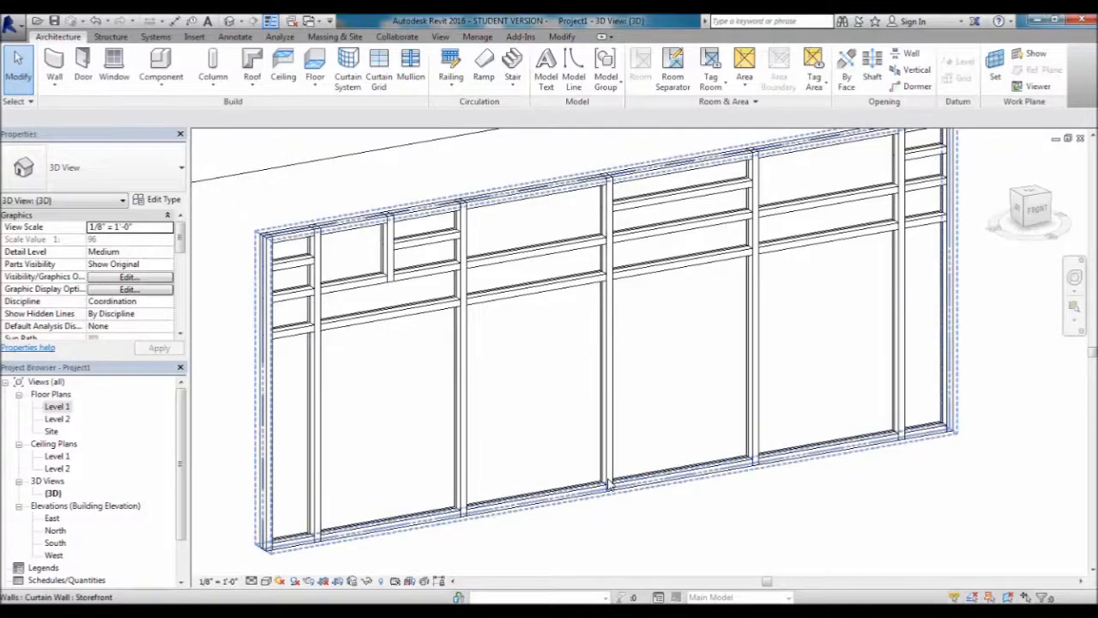
key(Tab)
key(Tab)
key(Tab)
key(Tab)
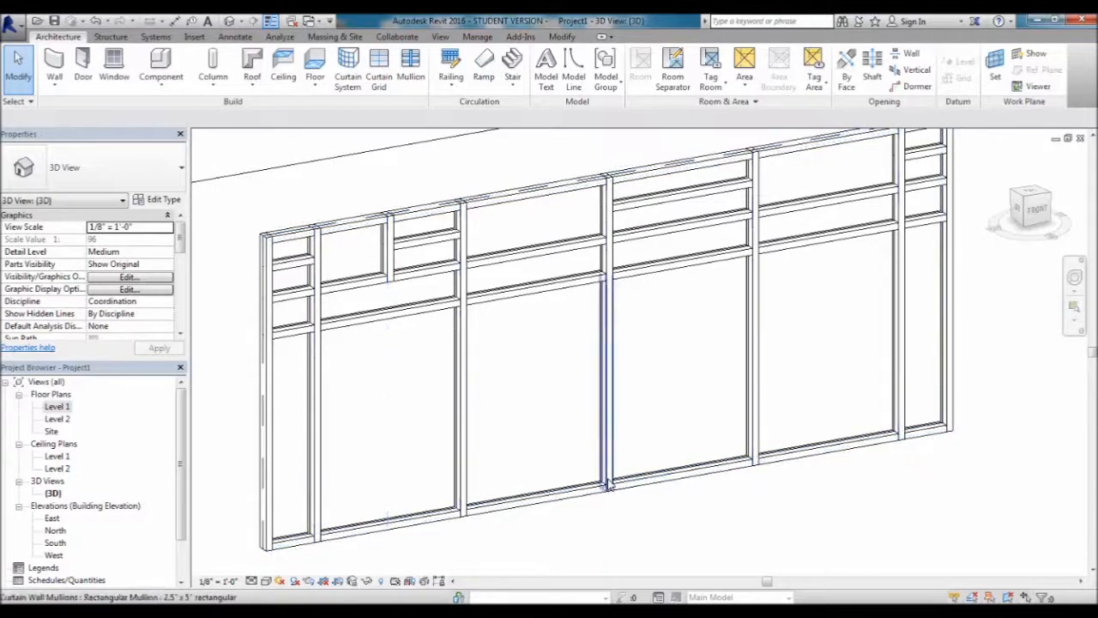
key(Tab)
key(Tab)
key(Tab)
key(Tab)
key(Tab)
key(Tab)
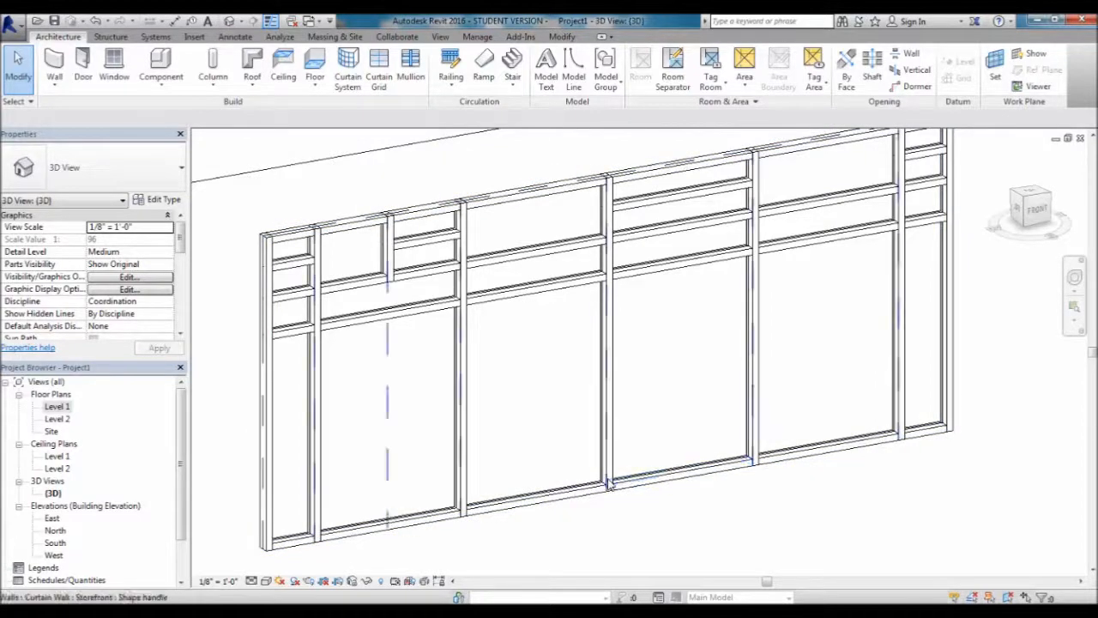
key(Tab)
key(Tab)
key(Tab)
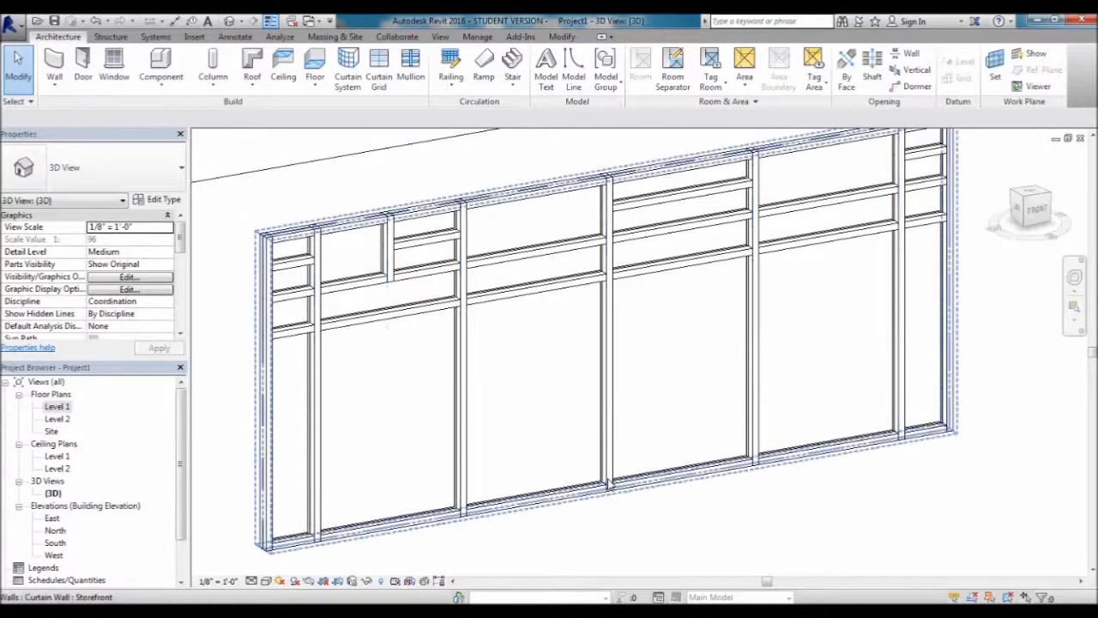
key(Tab)
key(Tab)
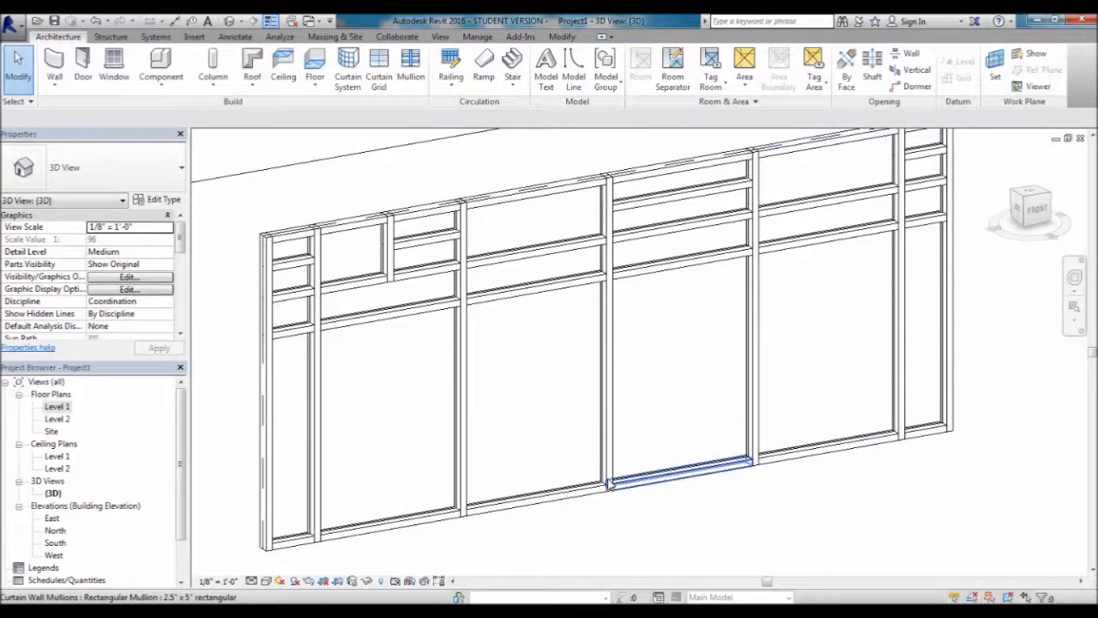
key(Tab)
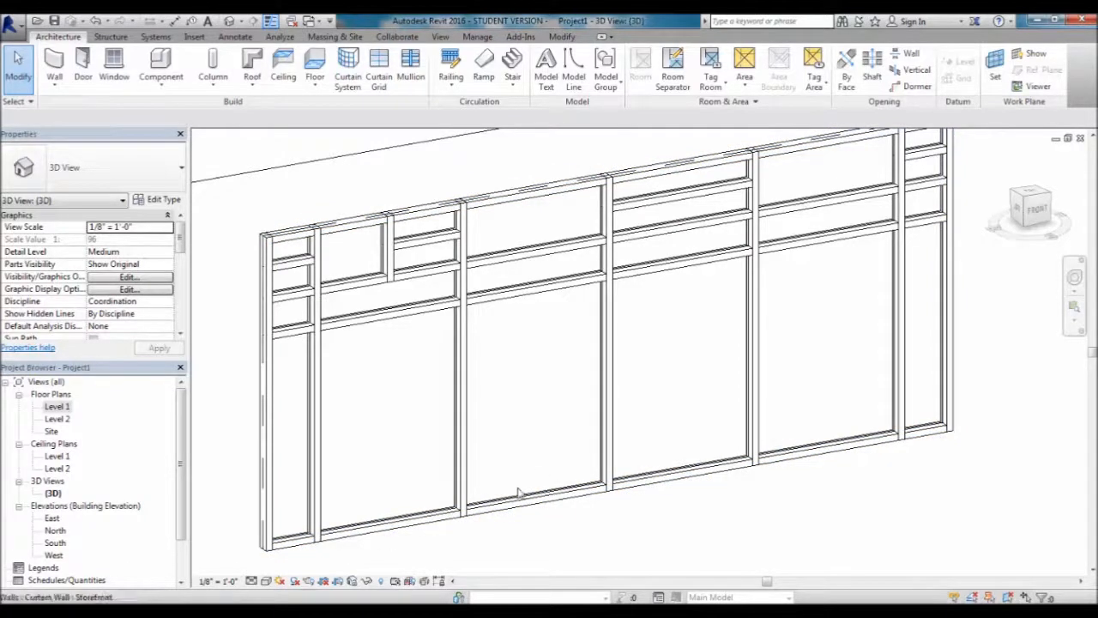
click(610, 468)
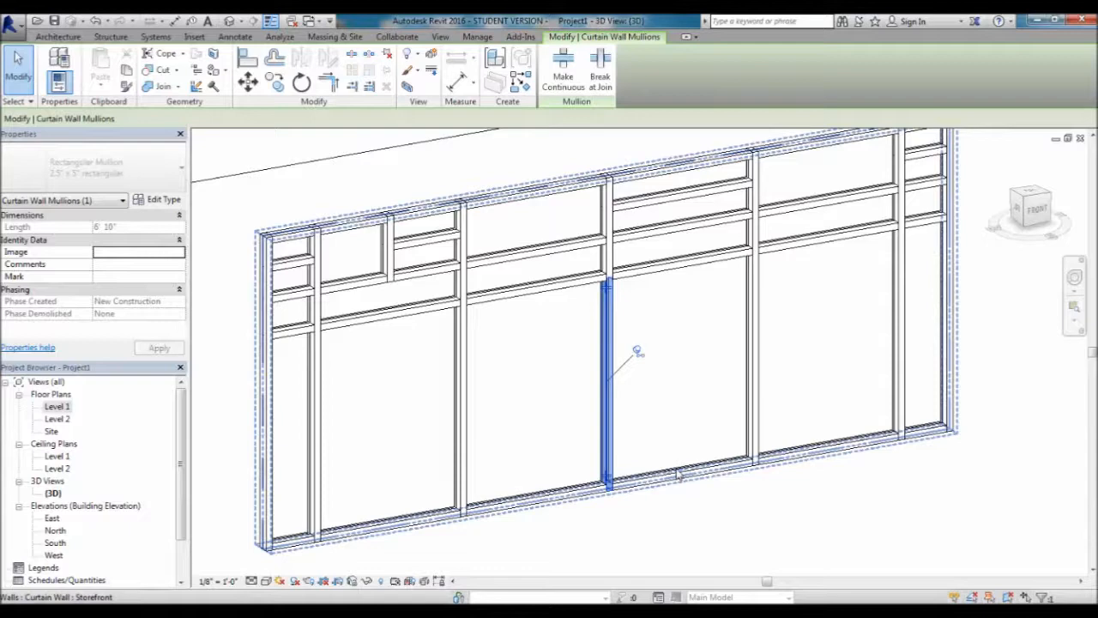
click(612, 536)
Select the large lower glazed panel immediately left of the Storefront wall's central vertical mullion.
scroll(605, 485, up, 2)
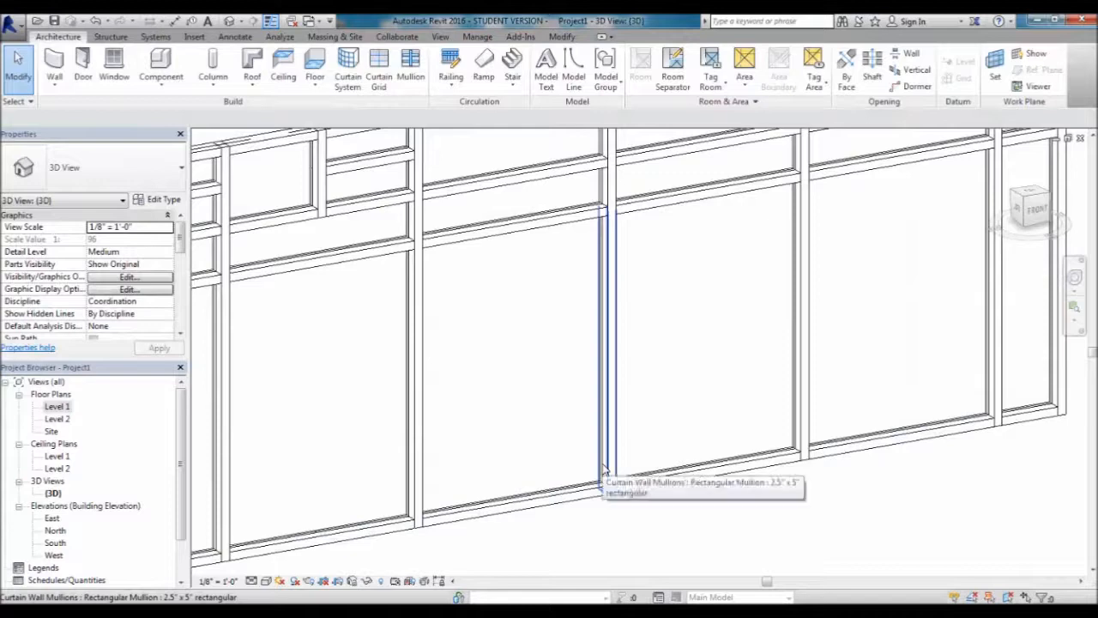
key(Tab)
key(Tab)
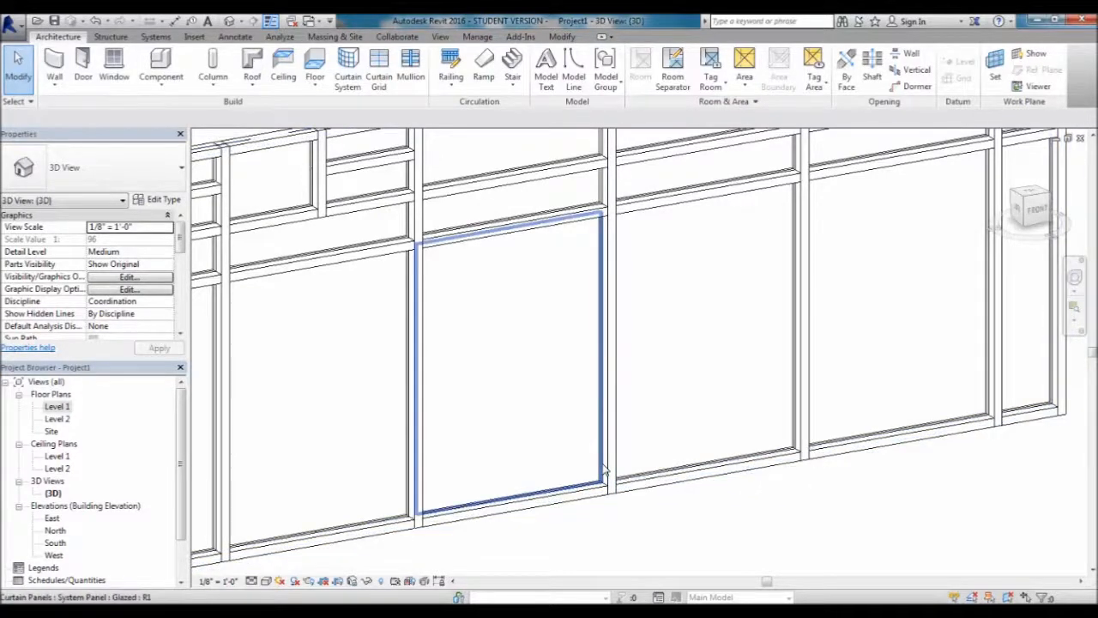
click(605, 470)
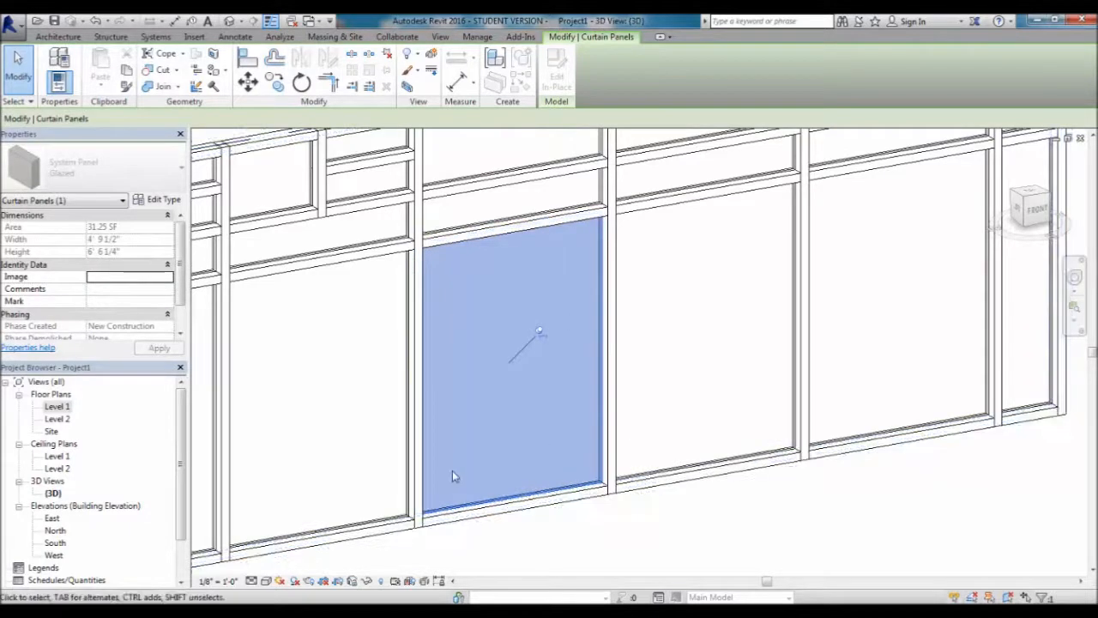
scroll(453, 478, down, 5)
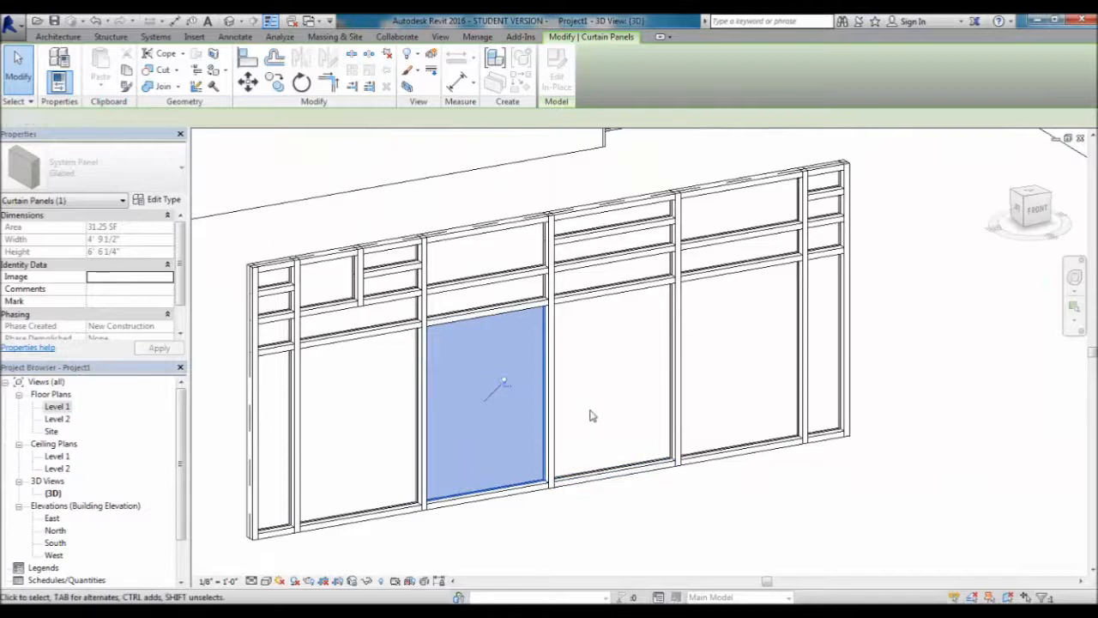
Unpin the vertical mullion between the two central lower panels and check which mullion types are available for it.
key(Escape)
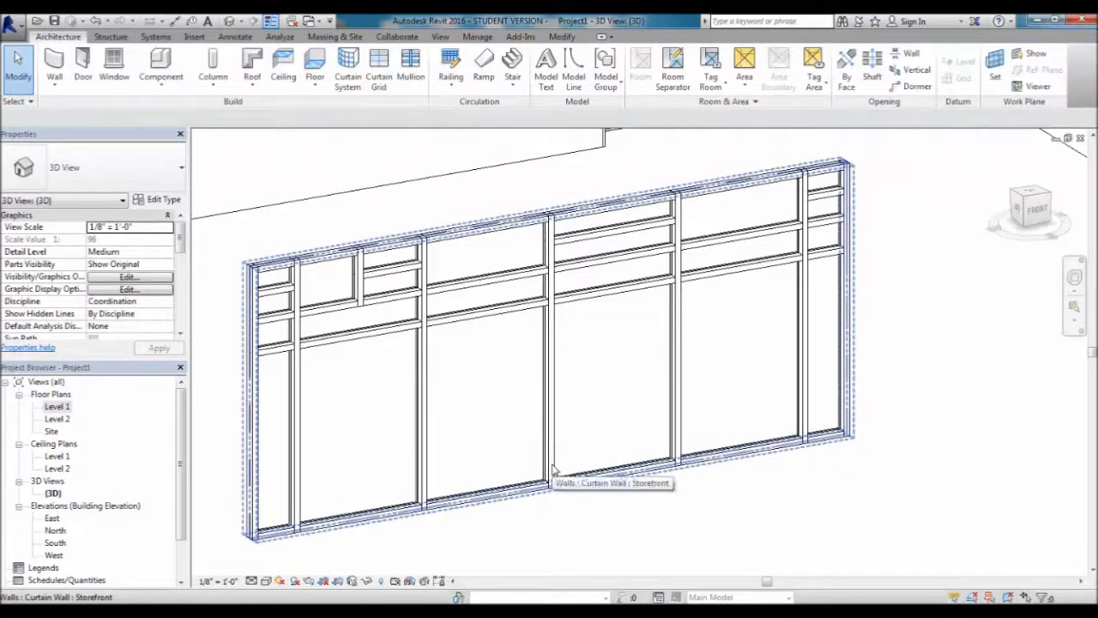
key(Tab)
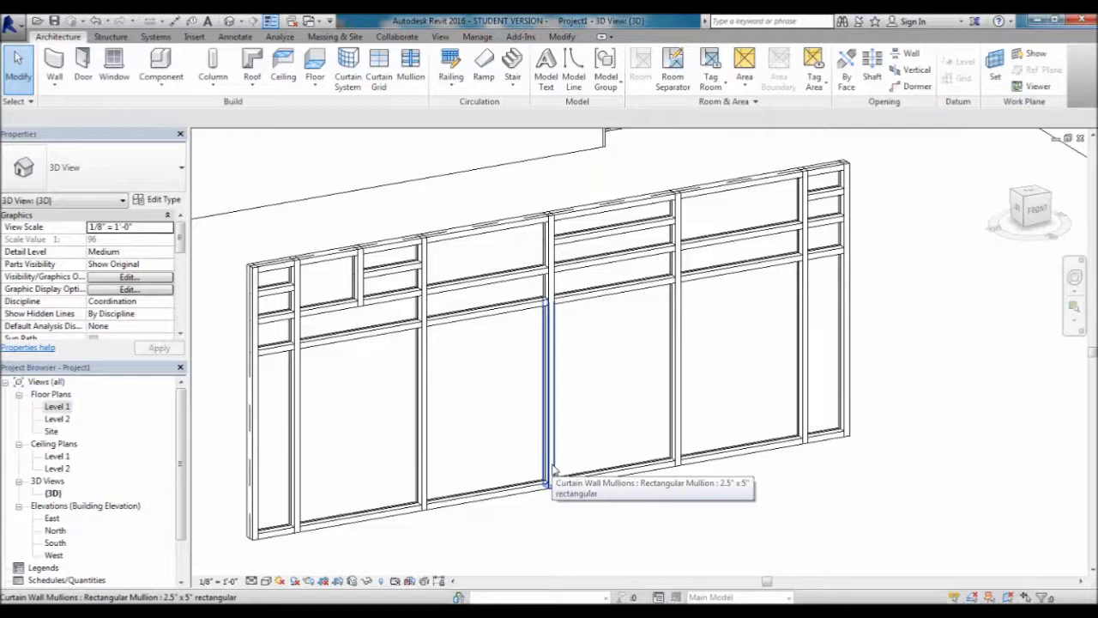
click(552, 469)
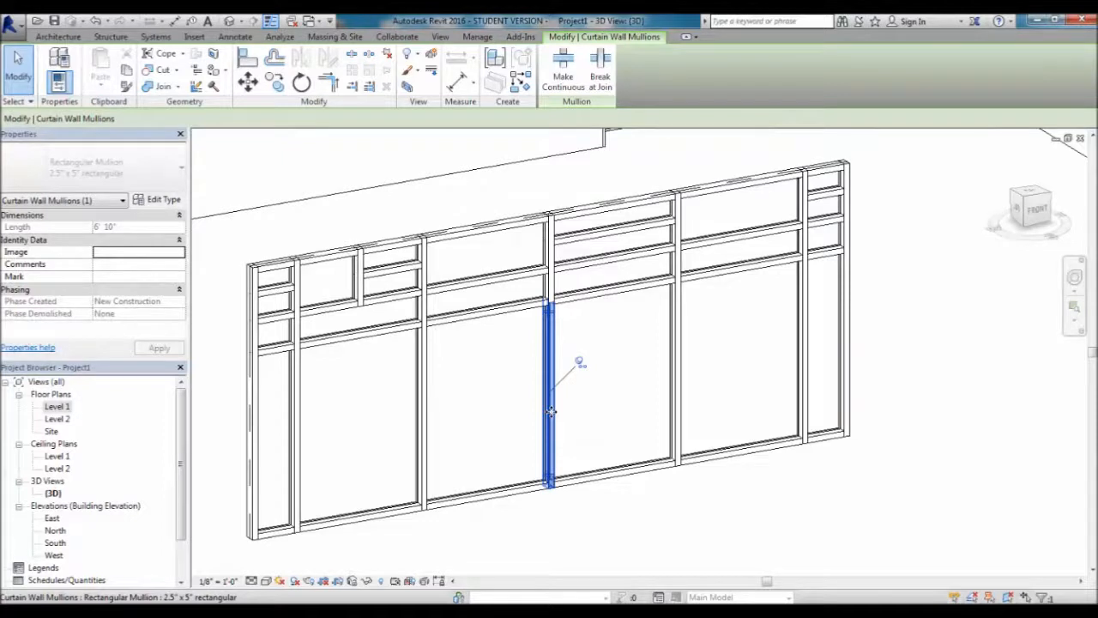
click(580, 364)
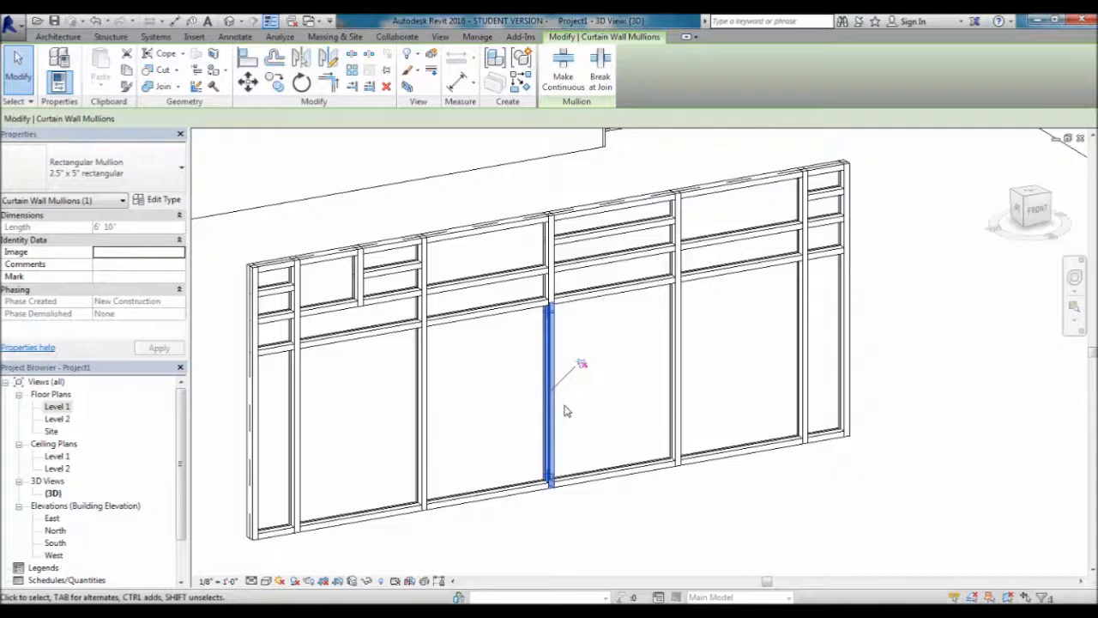
click(161, 172)
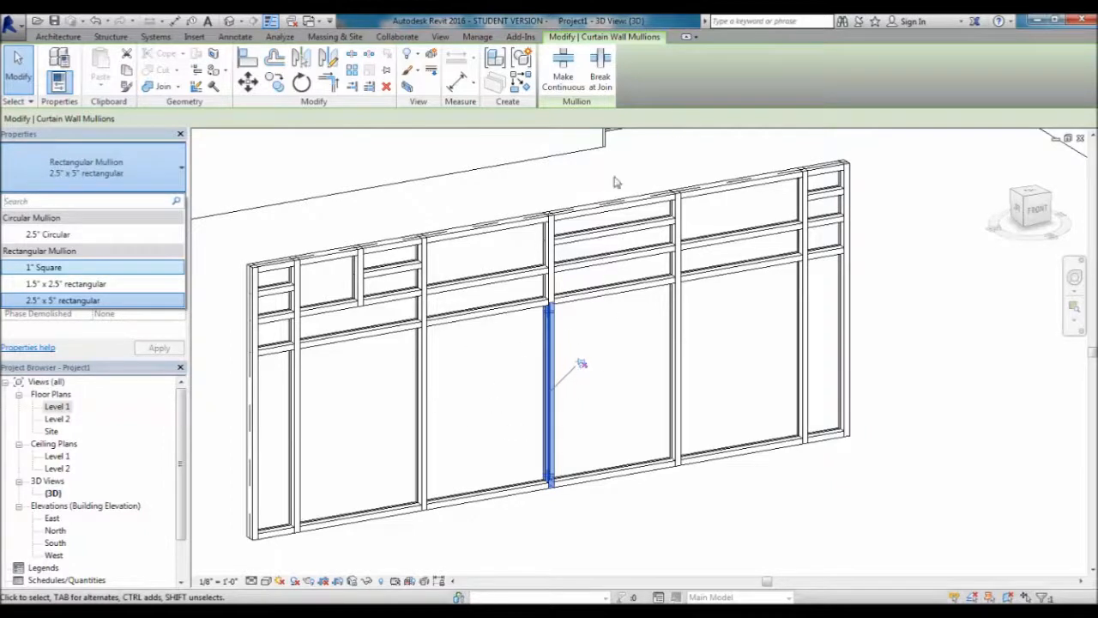
click(696, 104)
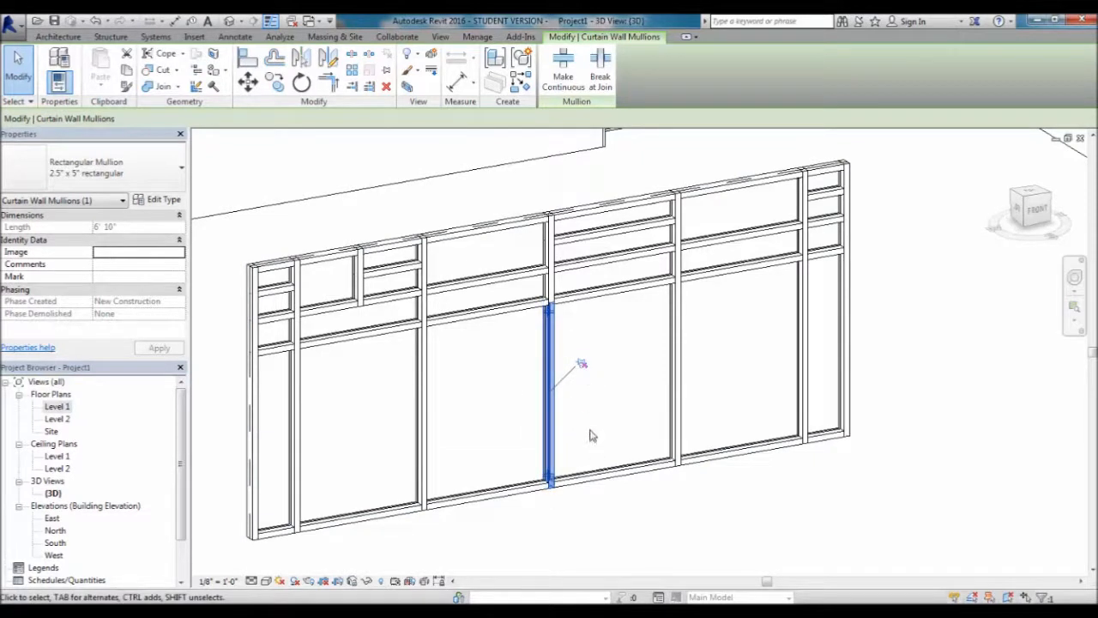
Try deleting the unpinned lower central mullion, inspect the joint between the adjacent panels, and undo the deletion.
key(Escape)
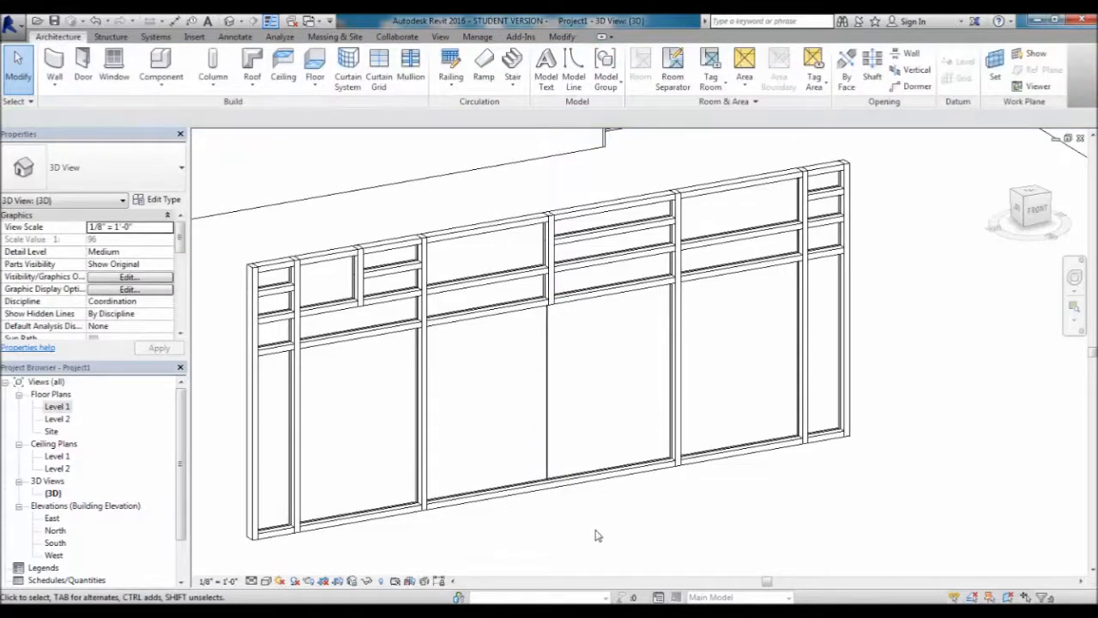
scroll(562, 475, up, 2)
scroll(561, 474, up, 1)
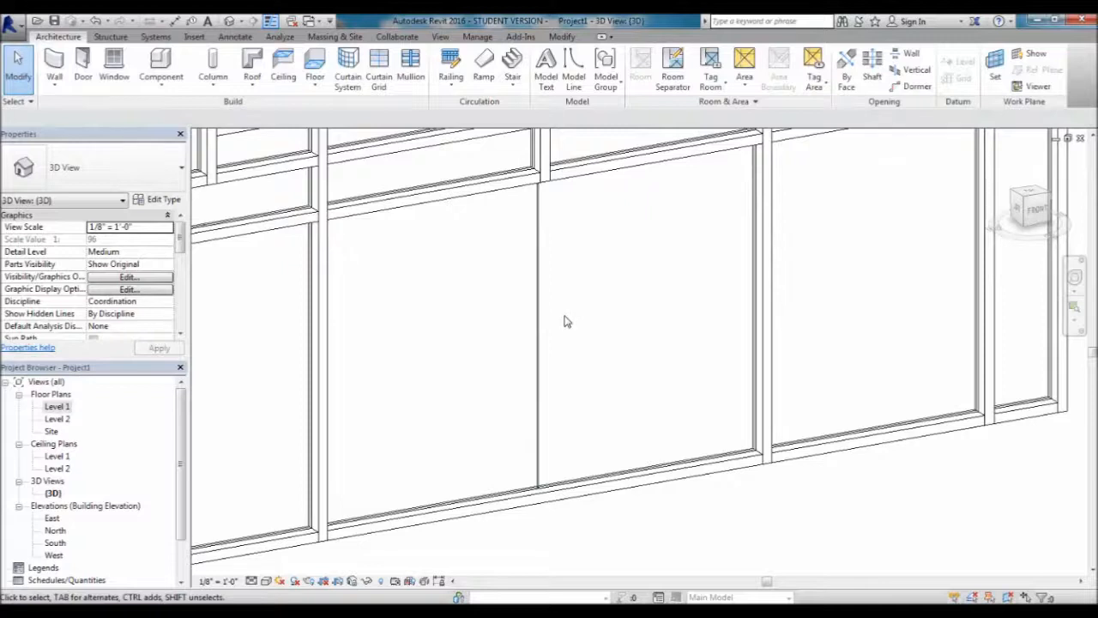
scroll(564, 319, down, 1)
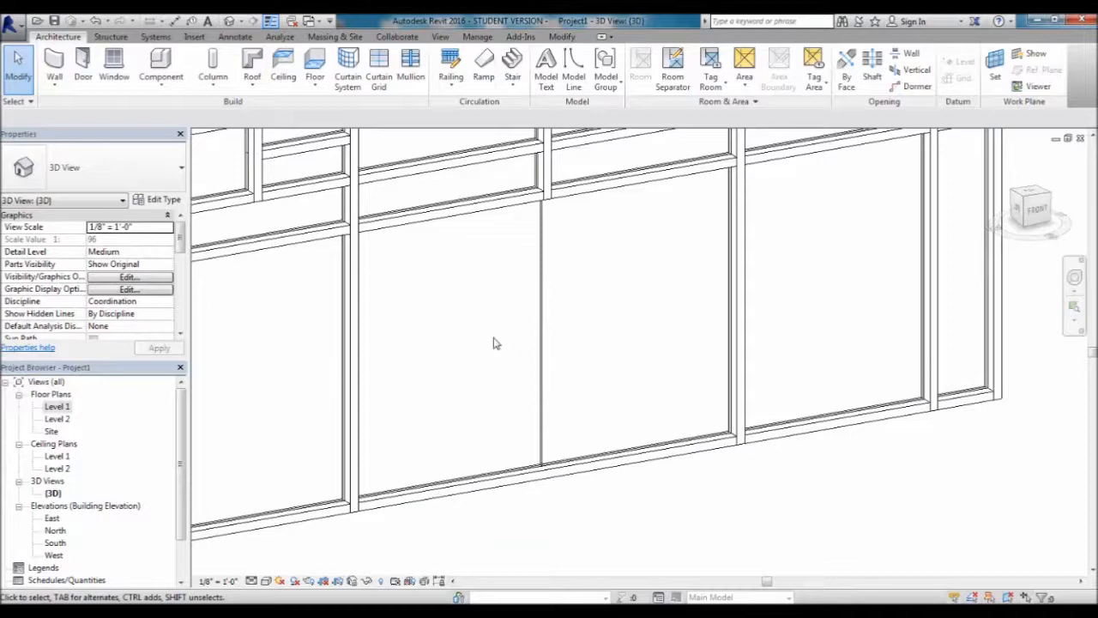
middle_drag(496, 346, 480, 420)
middle_drag(606, 374, 628, 306)
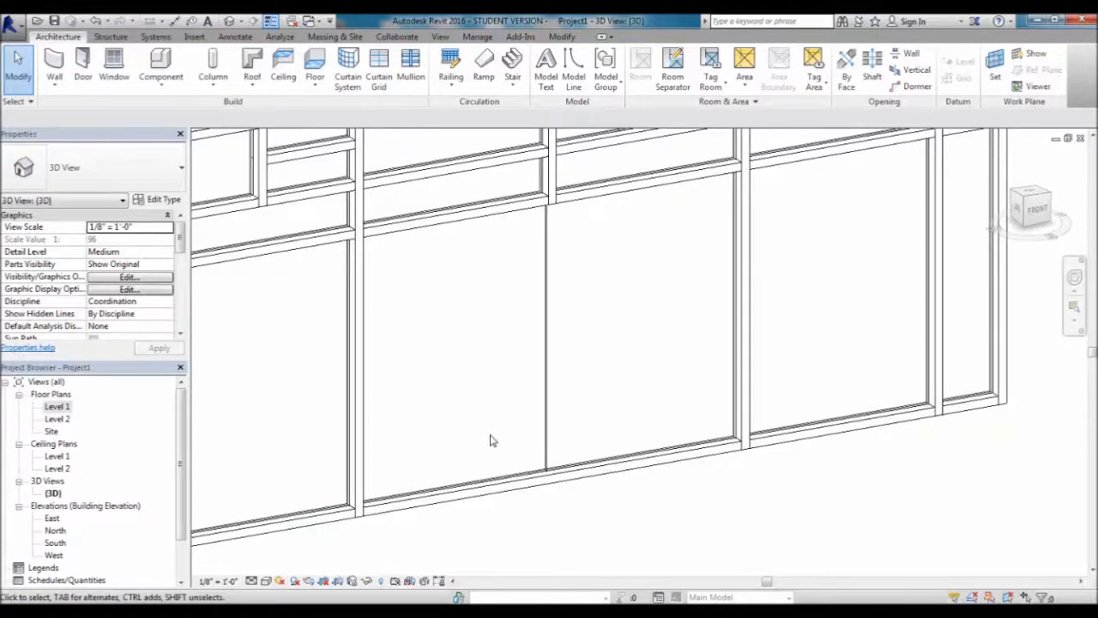
click(94, 26)
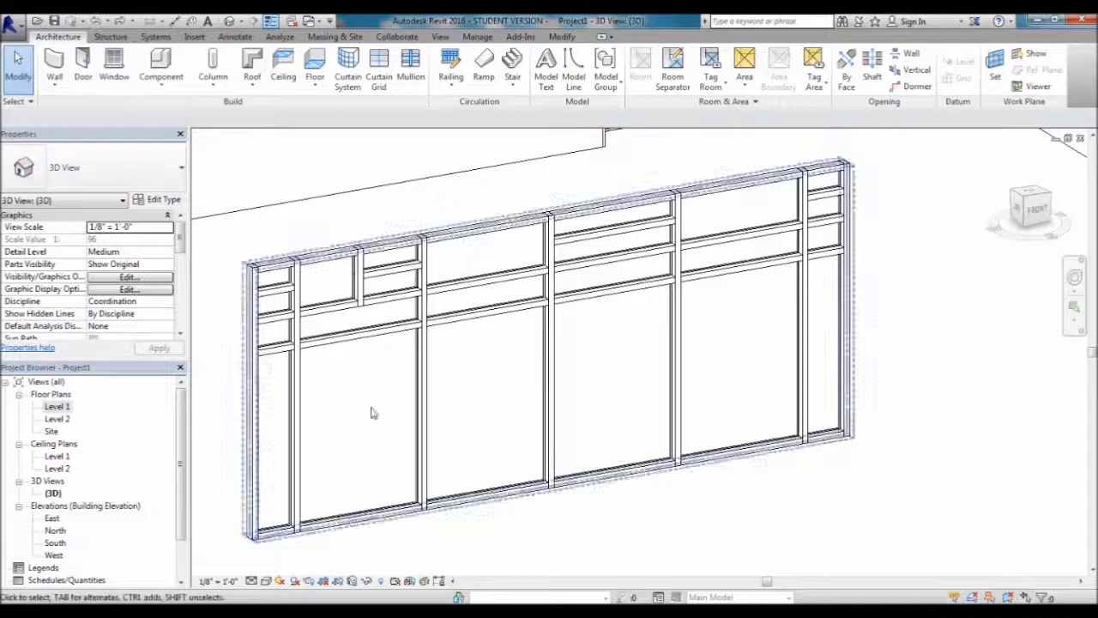
key(Escape)
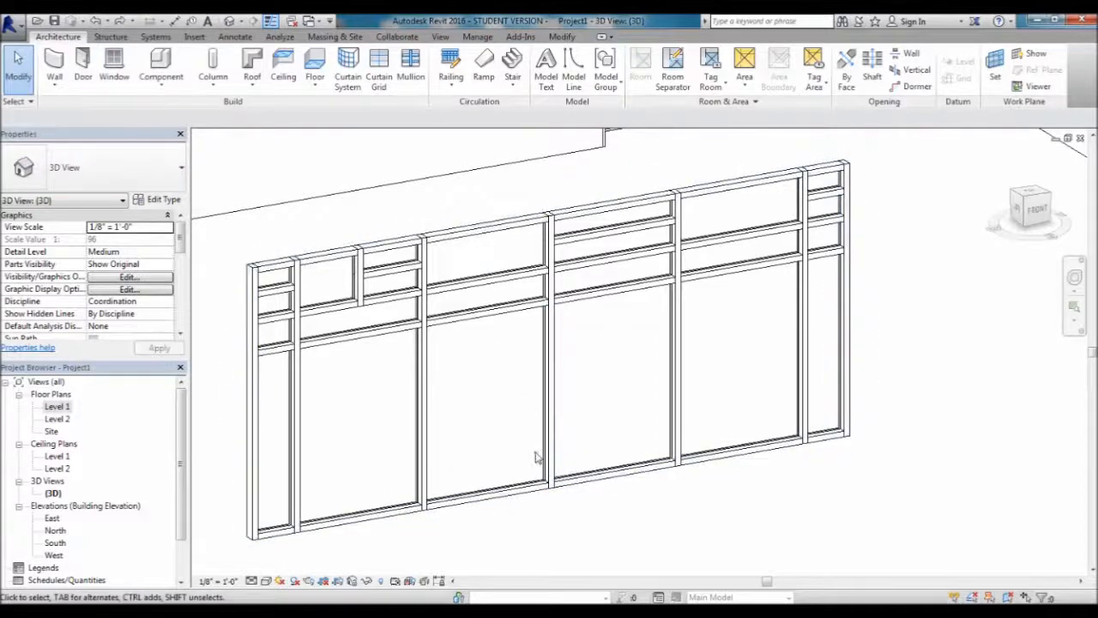
Remove the segment between the two central lower panels from the Storefront wall's central vertical grid line.
scroll(538, 457, up, 2)
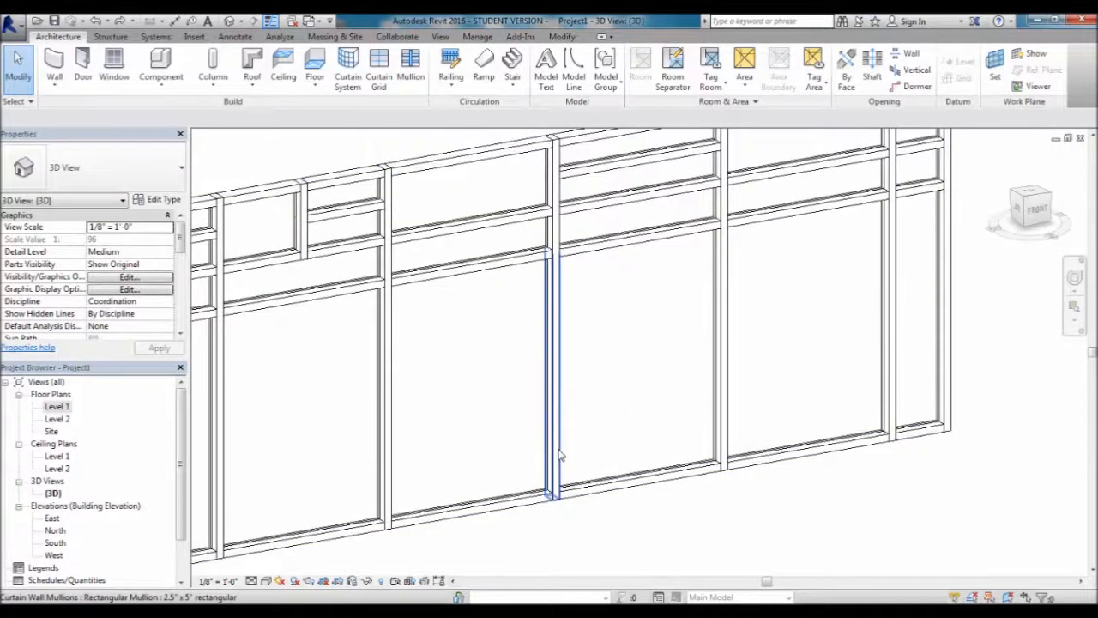
click(555, 464)
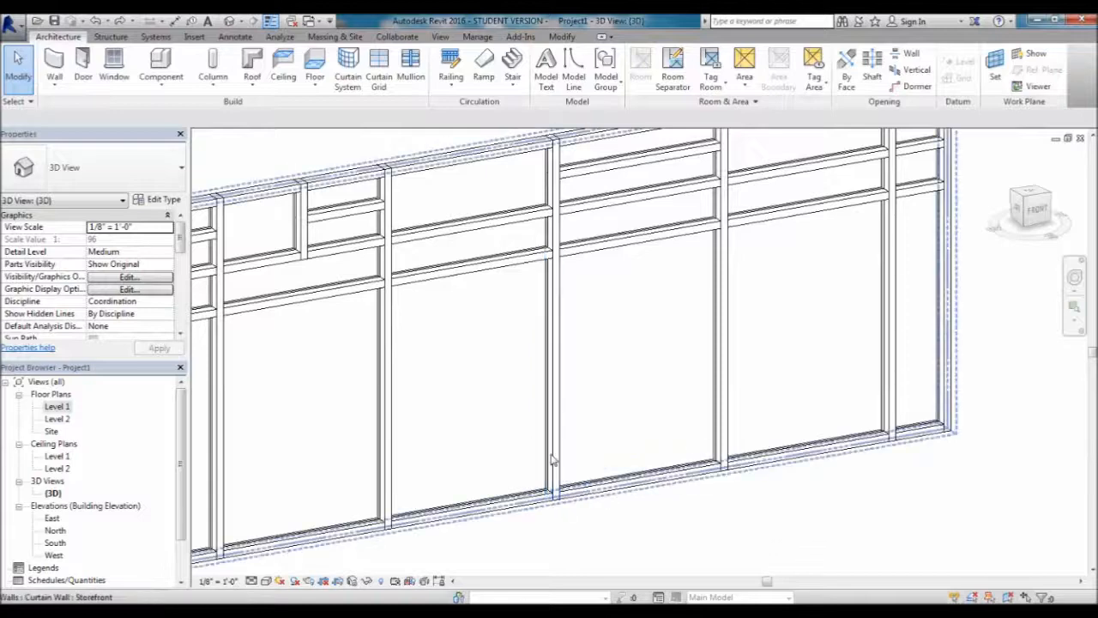
key(Tab)
key(Tab)
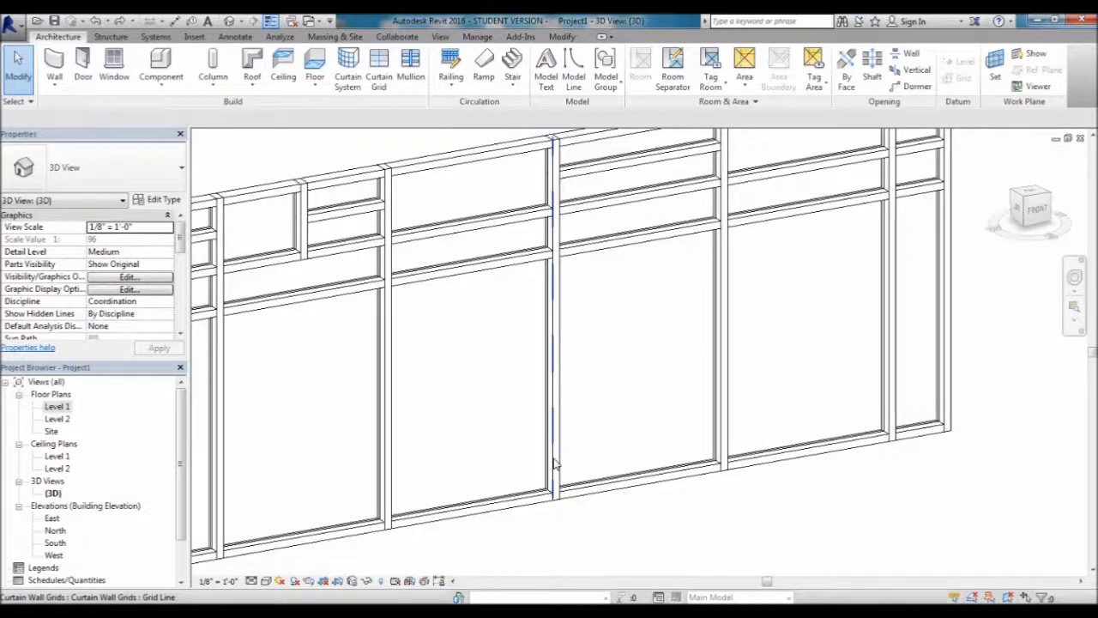
click(554, 463)
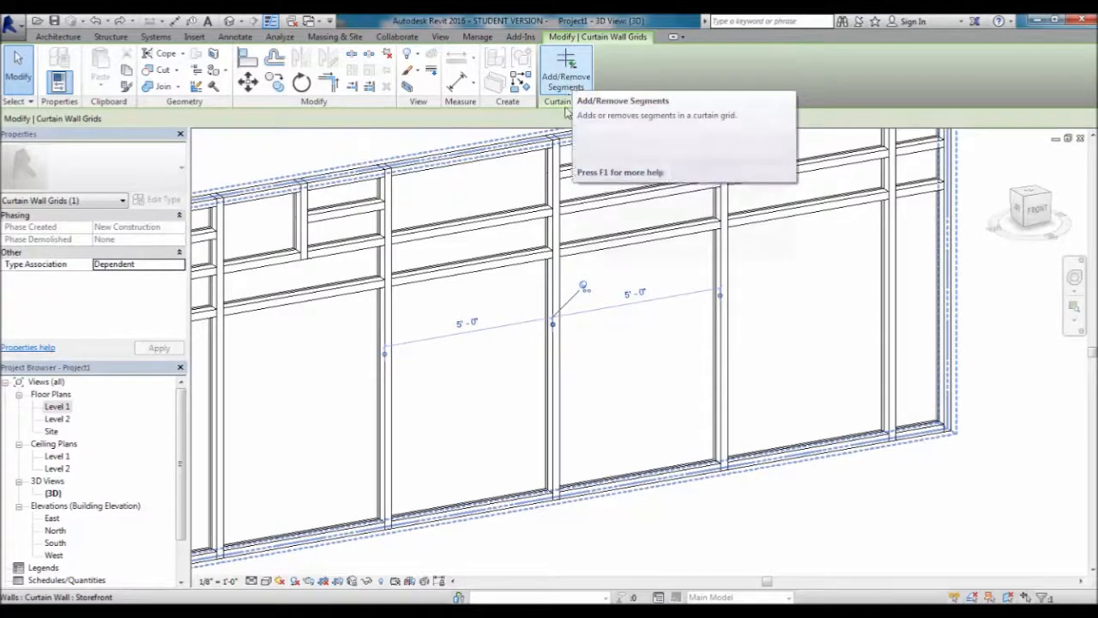
click(568, 64)
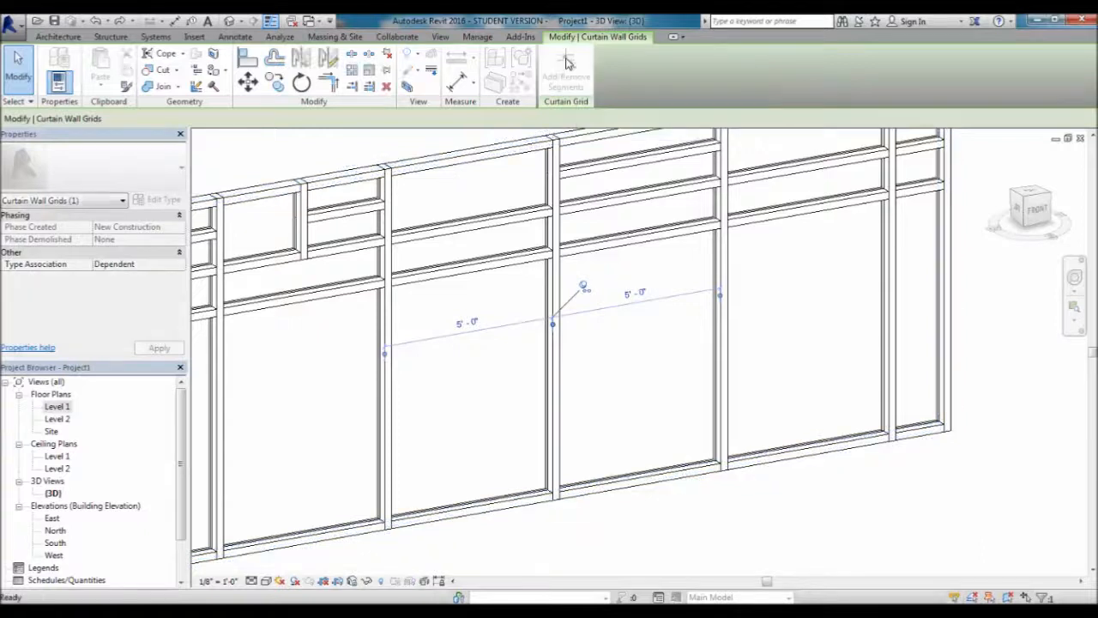
click(557, 363)
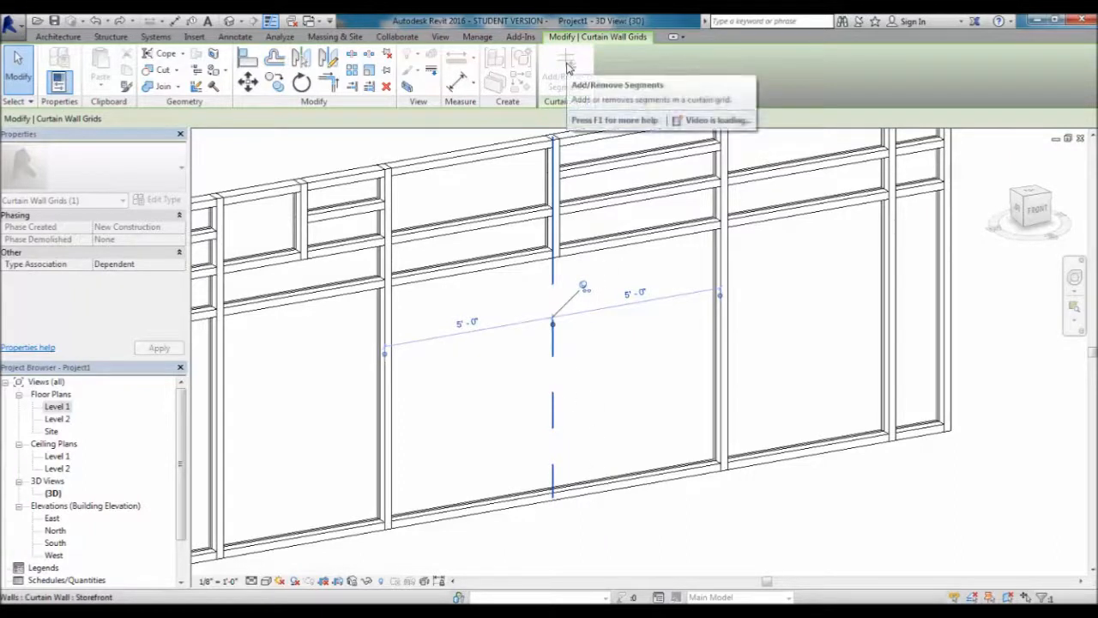
Add the lower segment back to the central vertical grid line and finish editing its segments.
click(553, 351)
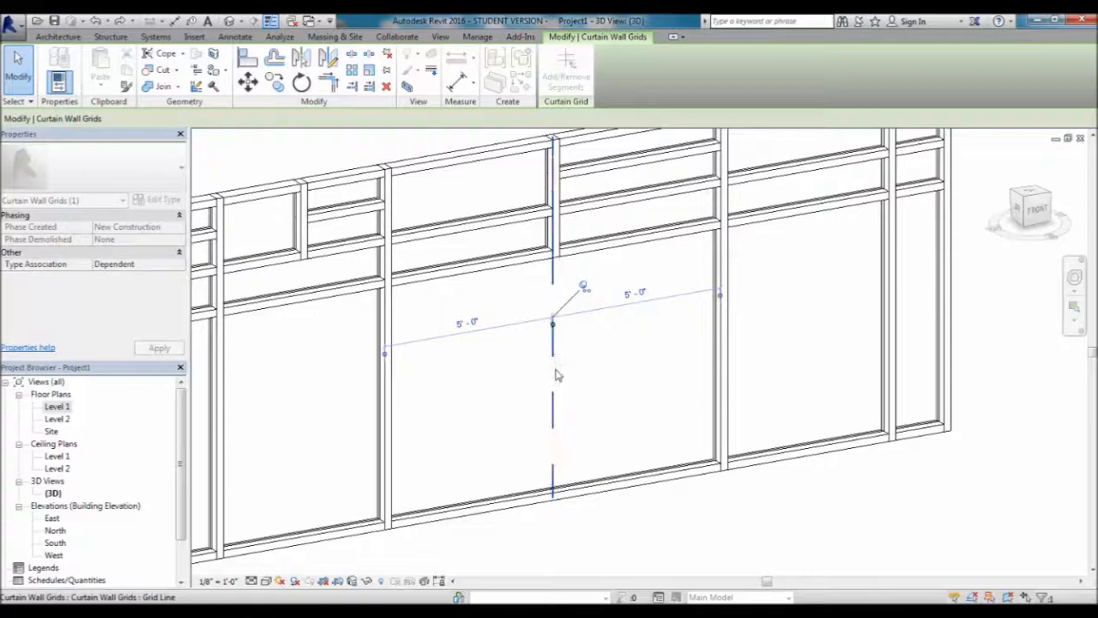
middle_drag(567, 388, 593, 433)
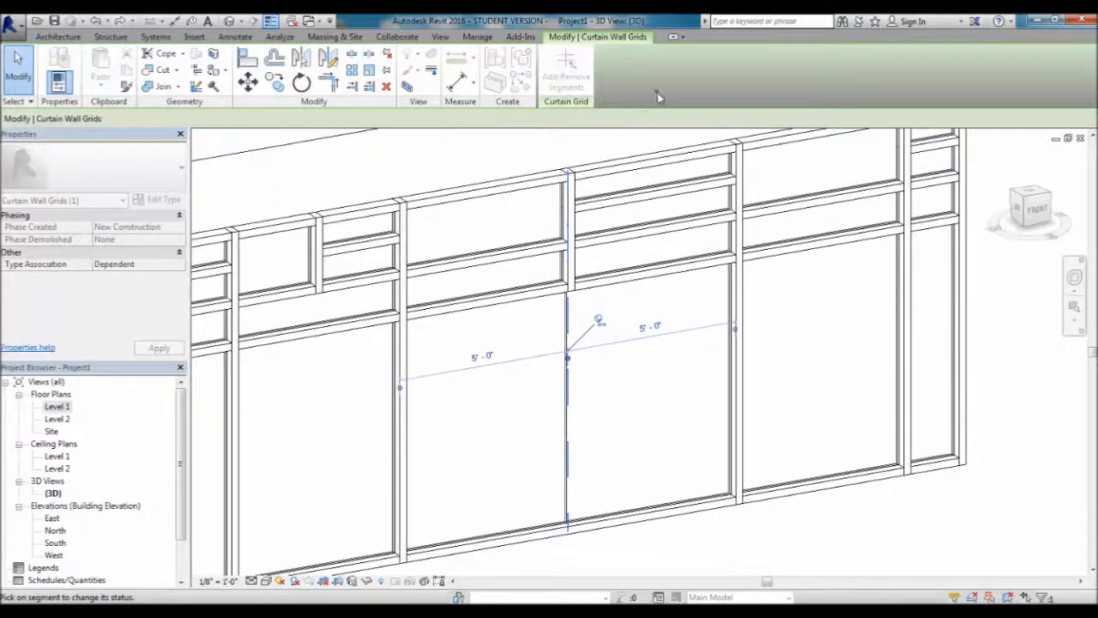
click(17, 65)
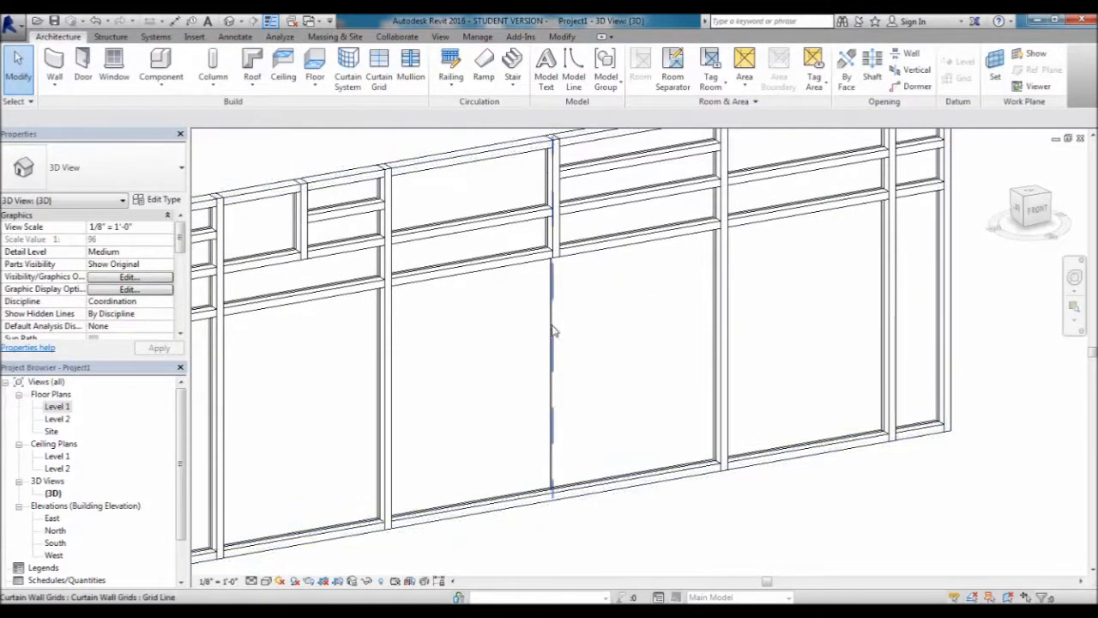
Place a 2.5" x 5" rectangular mullion on the restored central grid line using Grid Line placement.
click(411, 63)
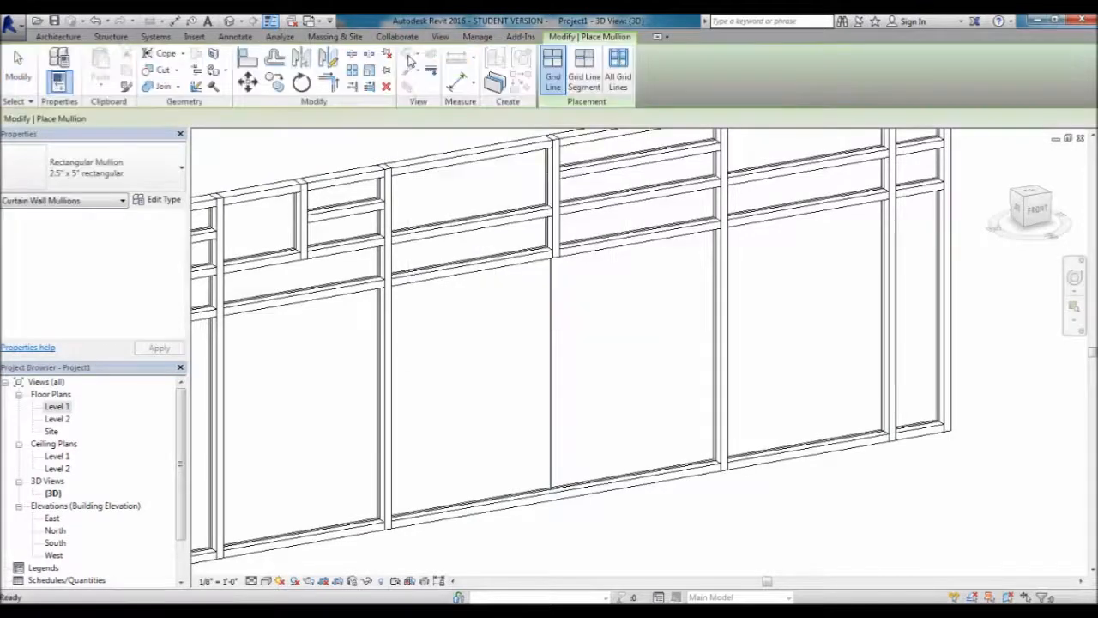
click(554, 314)
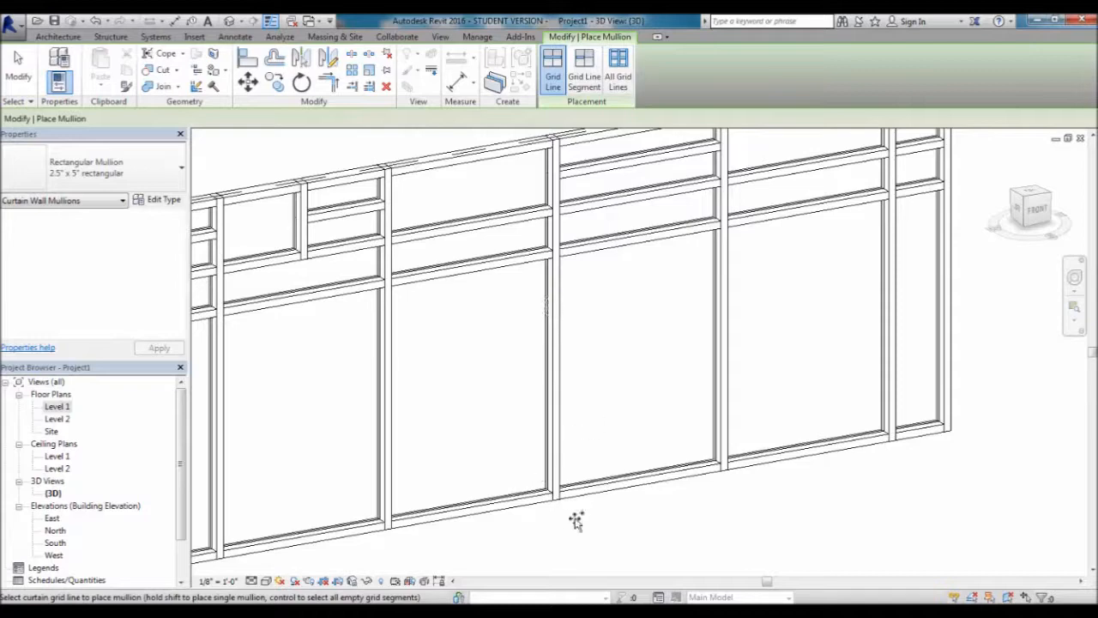
click(26, 73)
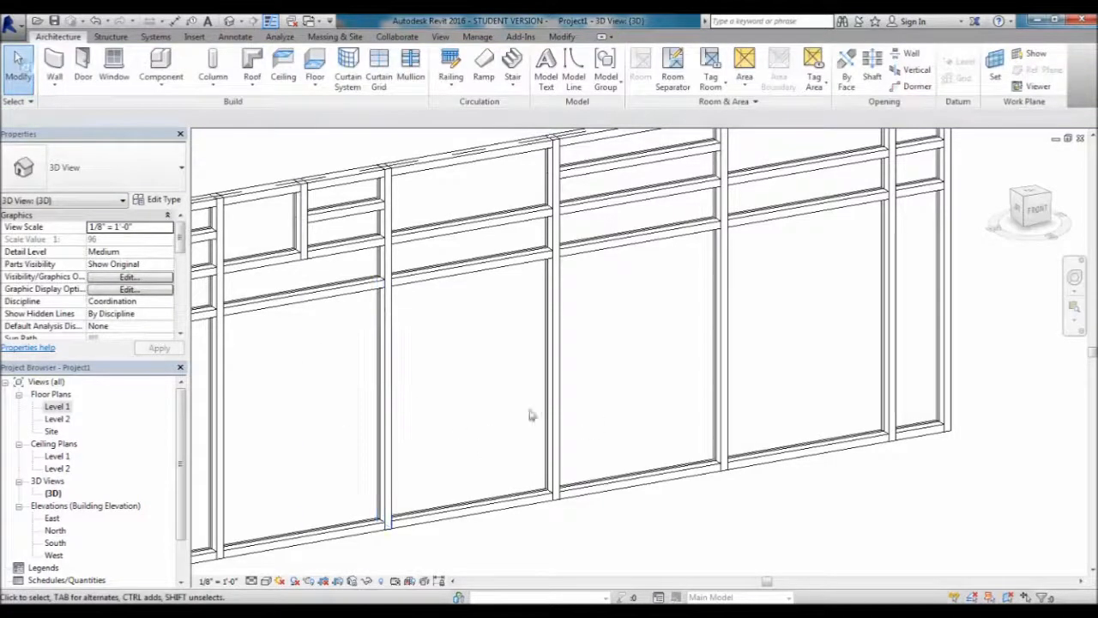
Review the complete Storefront wall in 3D, checking the selection of the whole wall and clearing it.
middle_drag(635, 376, 678, 473)
scroll(721, 292, down, 2)
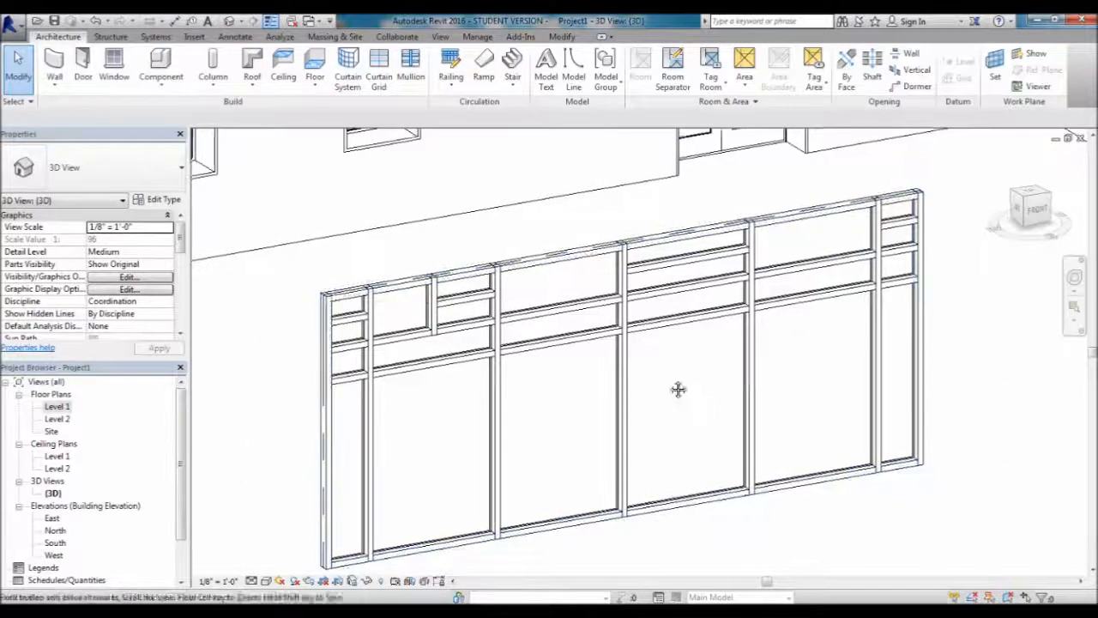
middle_drag(678, 389, 655, 351)
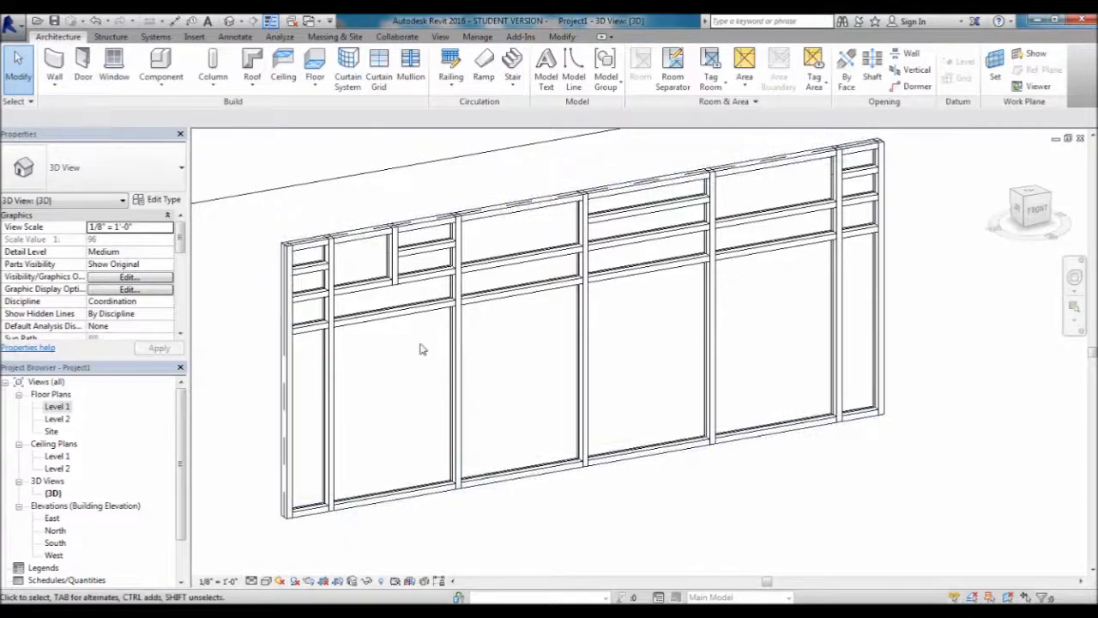
click(696, 455)
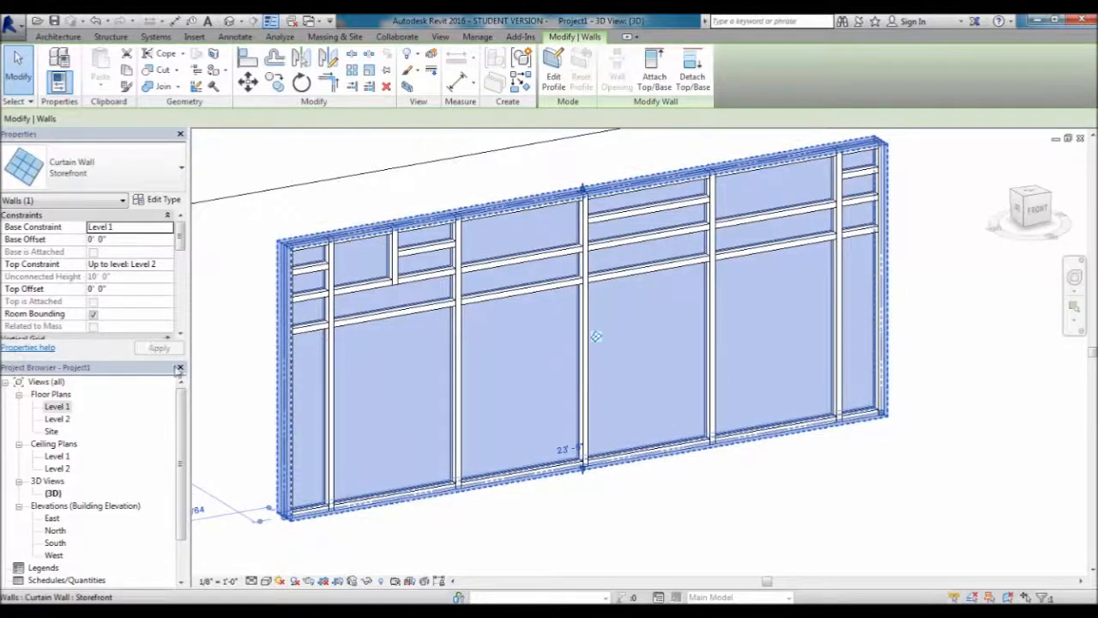
click(247, 377)
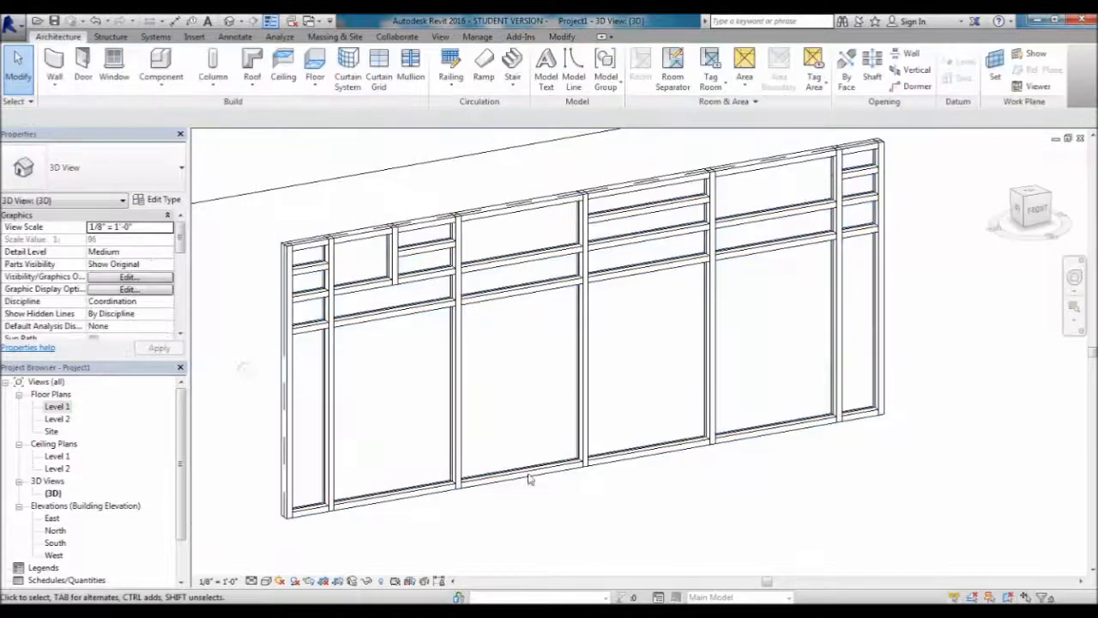